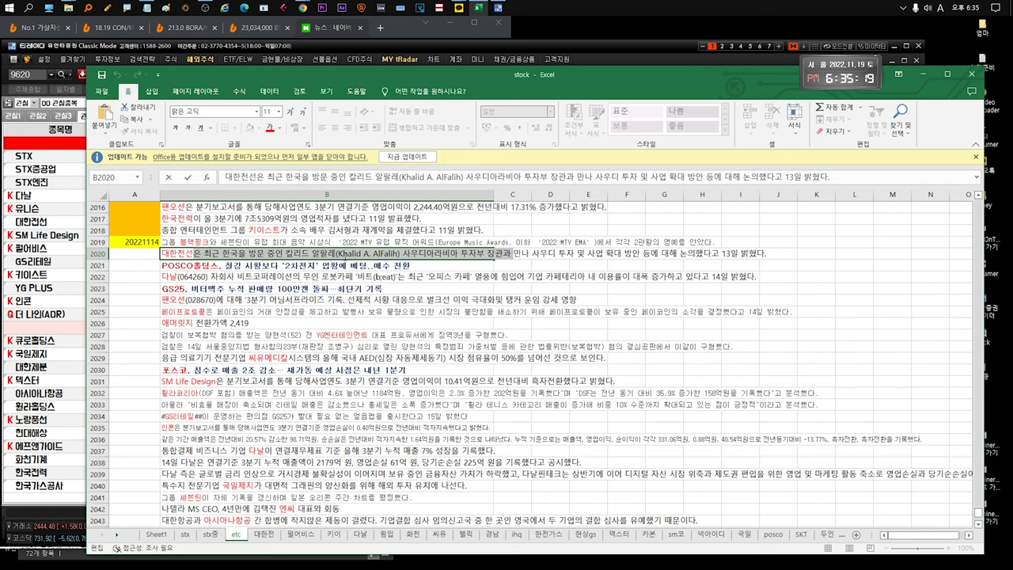
Step: Read the news notes in B2020 to B2022 on 대한전선, POSCO홀딩스 and 다날, highlighting key phrases in the 대한전선 and 다날 entries
{"action": "left_click_drag", "start_coordinate": [411, 253], "coordinate": [658, 253]}
{"action": "left_click", "coordinate": [211, 268]}
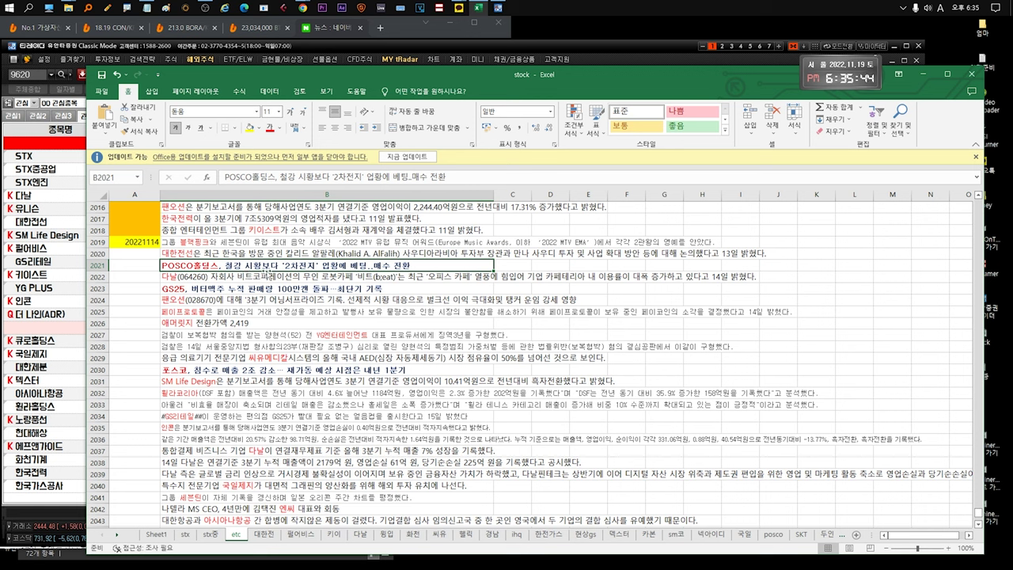
{"action": "double_click", "coordinate": [220, 277]}
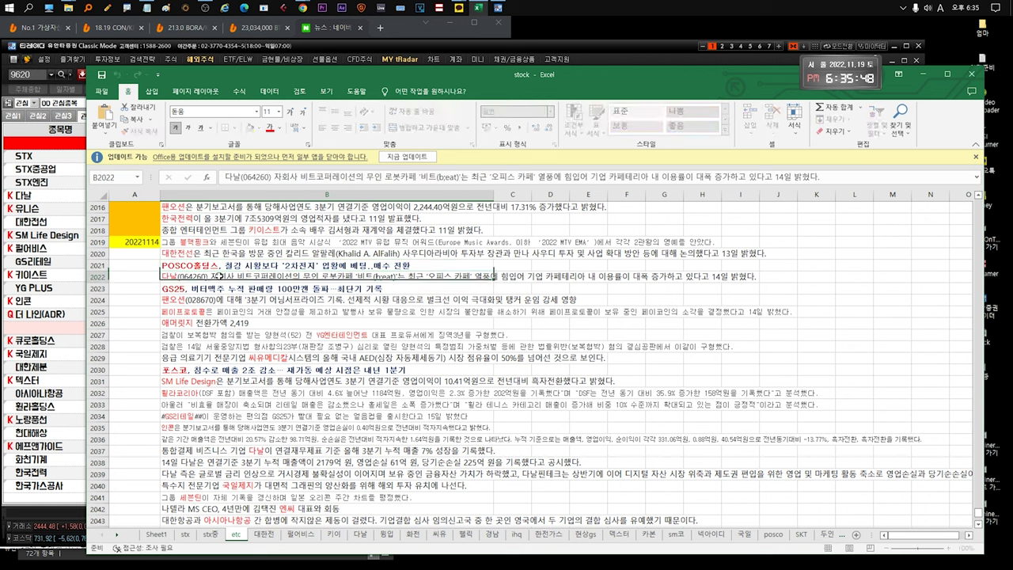
{"action": "key", "text": "Escape"}
{"action": "scroll", "coordinate": [238, 272], "scroll_direction": "down", "scroll_amount": 1}
{"action": "double_click", "coordinate": [238, 241]}
{"action": "left_click_drag", "start_coordinate": [238, 242], "coordinate": [452, 242]}
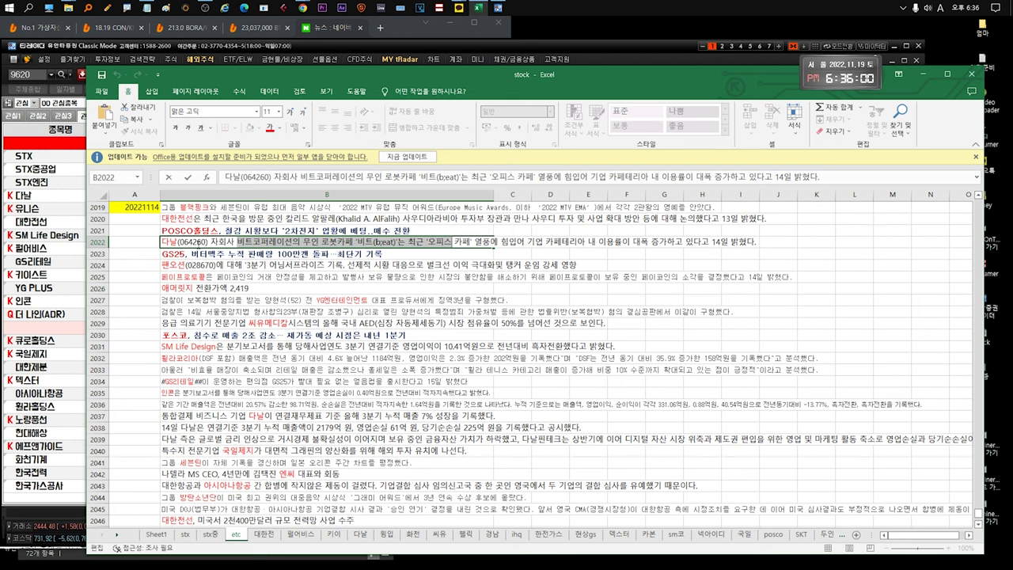
{"action": "left_click_drag", "start_coordinate": [321, 242], "coordinate": [672, 242]}
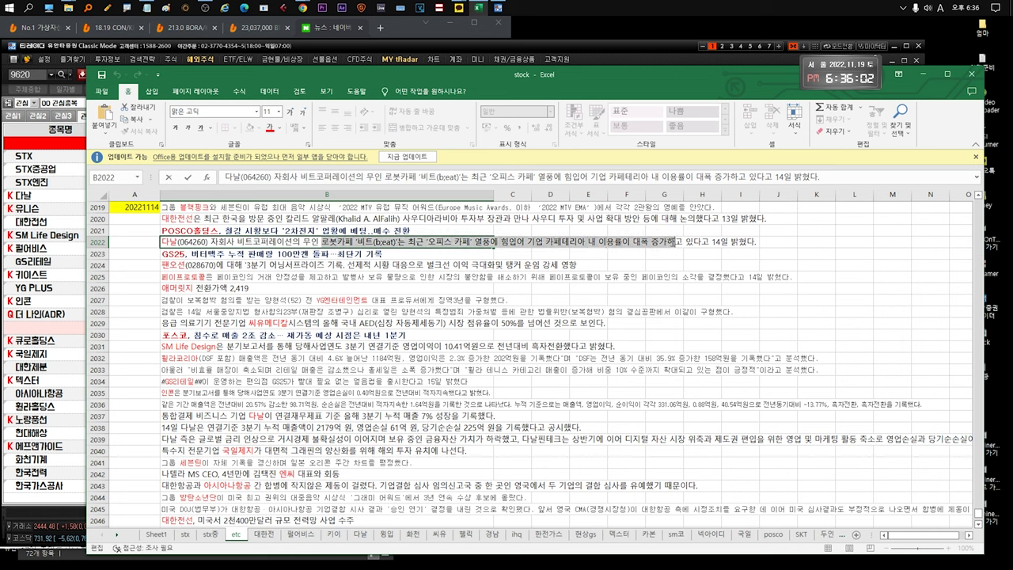
Step: Read the GS25 sales headline in B2023 and the 팬오션 third-quarter earnings note in B2024, highlighting their key wording
{"action": "left_click", "coordinate": [283, 253]}
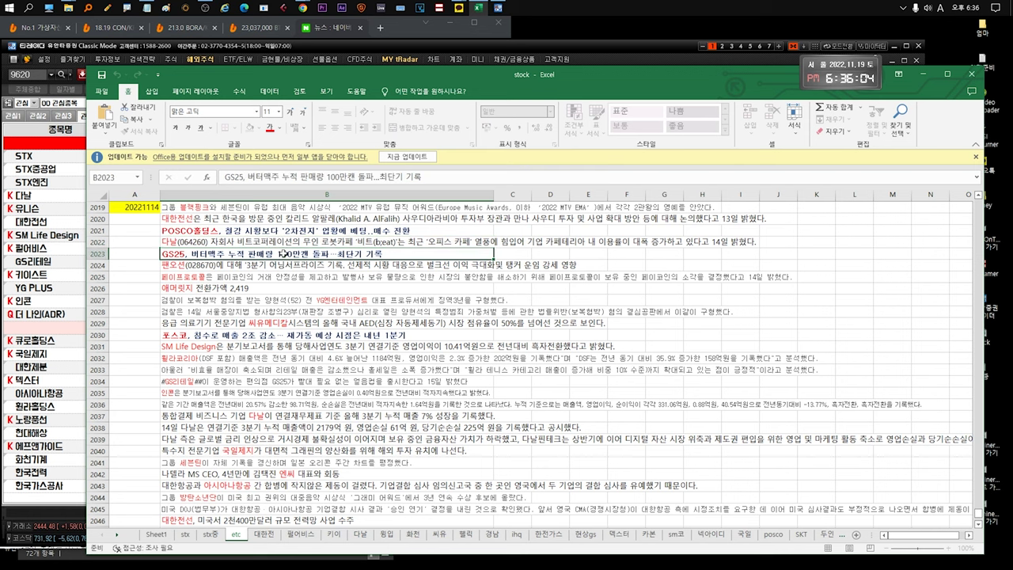
{"action": "double_click", "coordinate": [388, 253]}
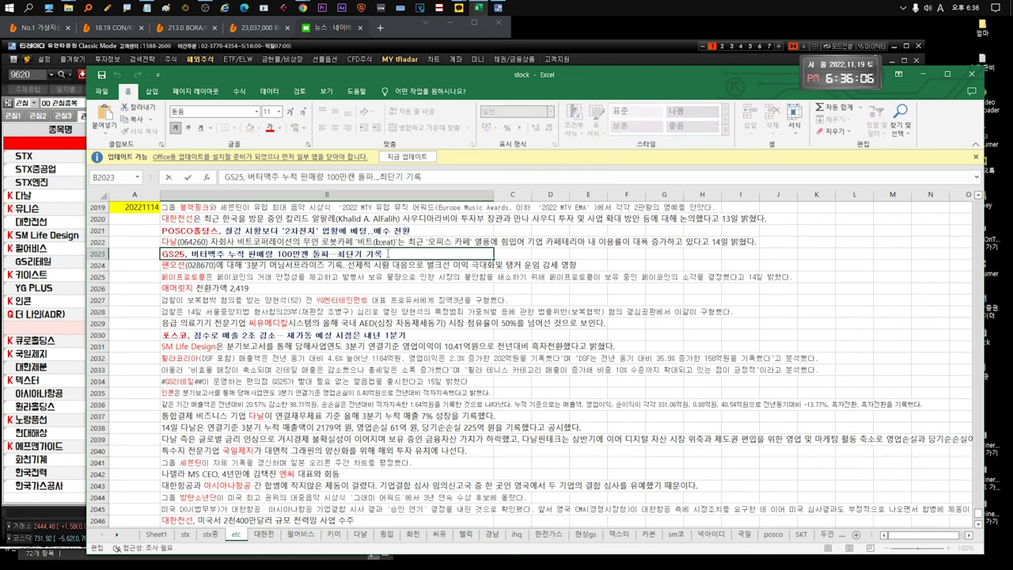
{"action": "left_click_drag", "start_coordinate": [388, 253], "coordinate": [146, 259]}
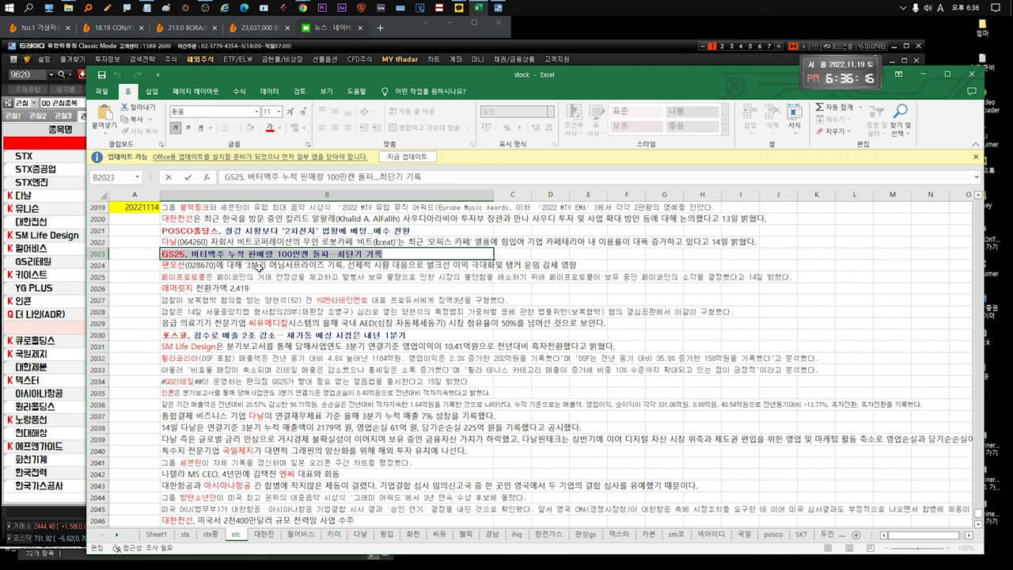
{"action": "left_click", "coordinate": [260, 267]}
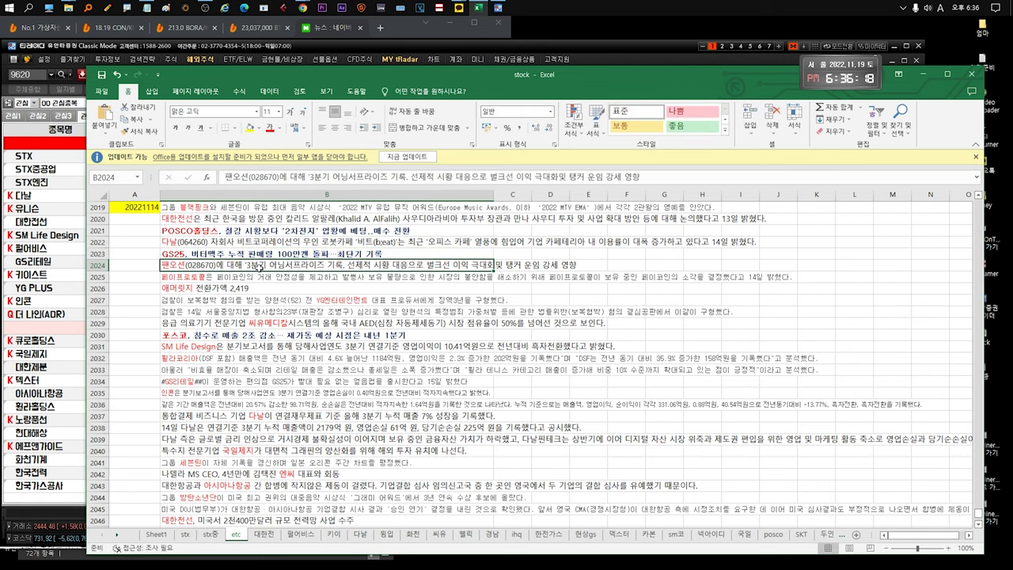
{"action": "double_click", "coordinate": [260, 267]}
{"action": "left_click_drag", "start_coordinate": [247, 267], "coordinate": [364, 267]}
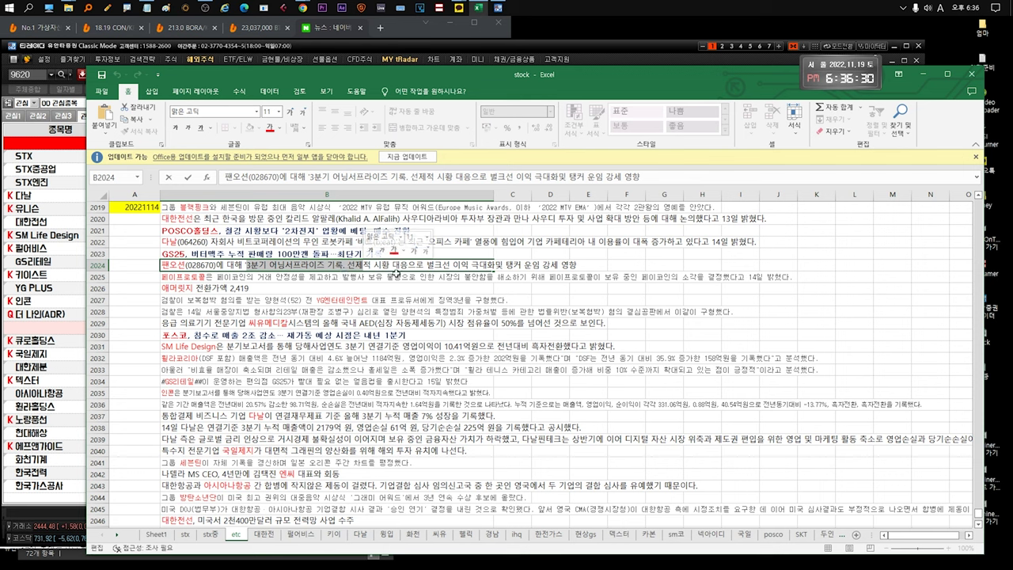
{"action": "key", "text": "Escape"}
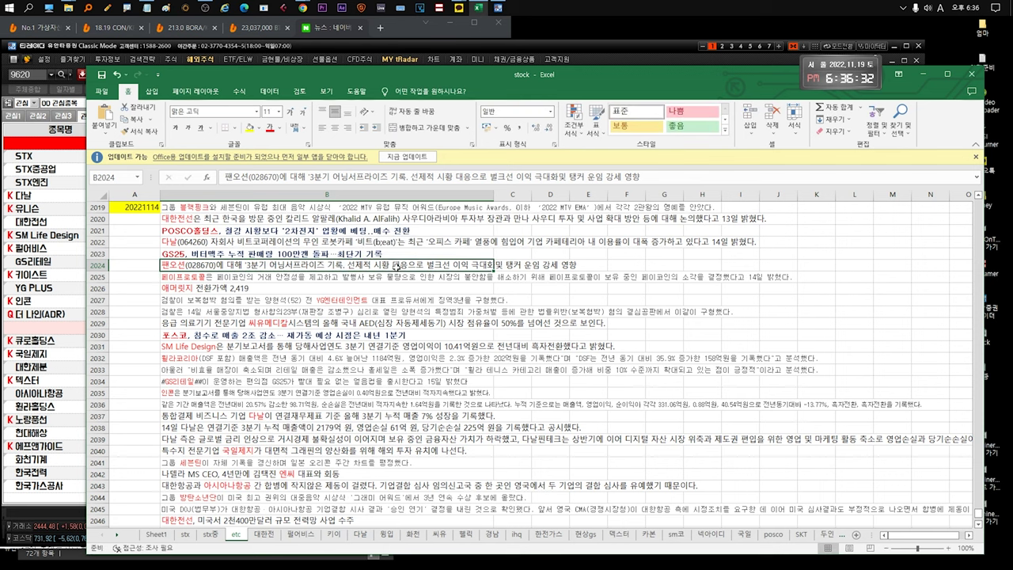
{"action": "scroll", "coordinate": [395, 268], "scroll_direction": "down", "scroll_amount": 1}
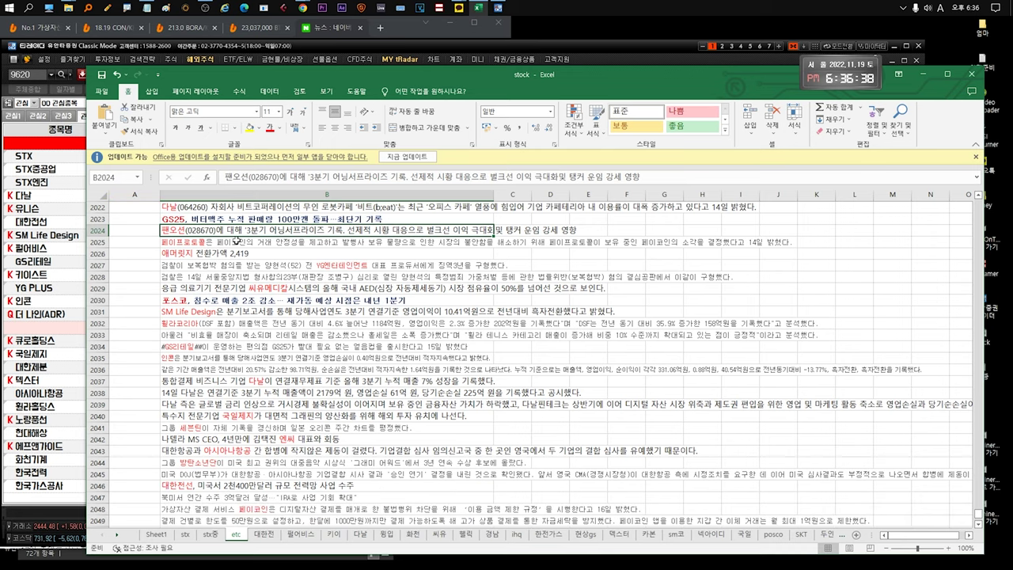
Step: Review the notes in B2025 to B2028 on the 페이프로토콜 coin burn, the 애머릿지 conversion price and the YG엔터테인먼트 court case
{"action": "double_click", "coordinate": [235, 240]}
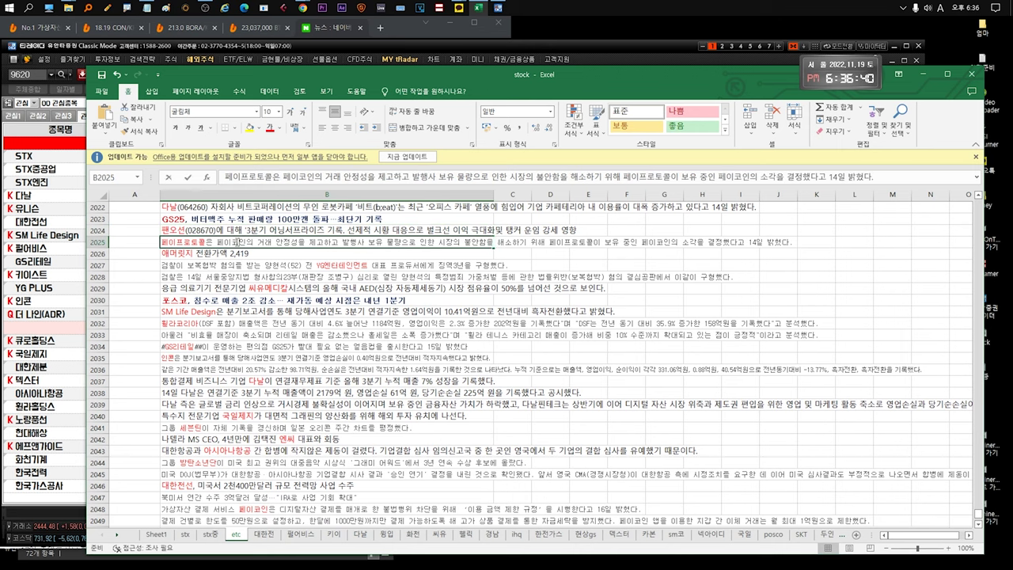
{"action": "left_click_drag", "start_coordinate": [410, 242], "coordinate": [725, 242]}
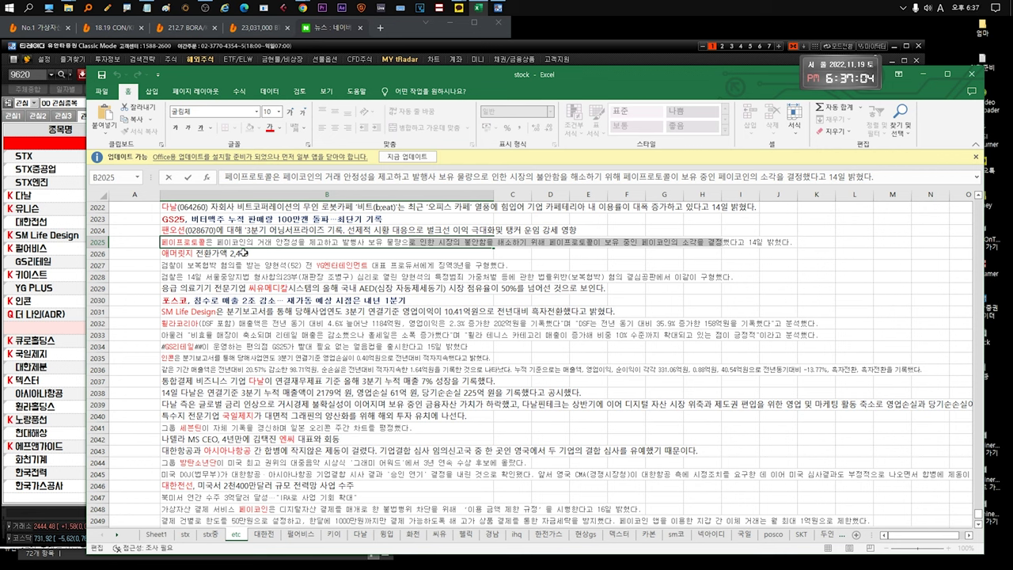
{"action": "left_click", "coordinate": [245, 253]}
{"action": "scroll", "coordinate": [247, 241], "scroll_direction": "down", "scroll_amount": 1}
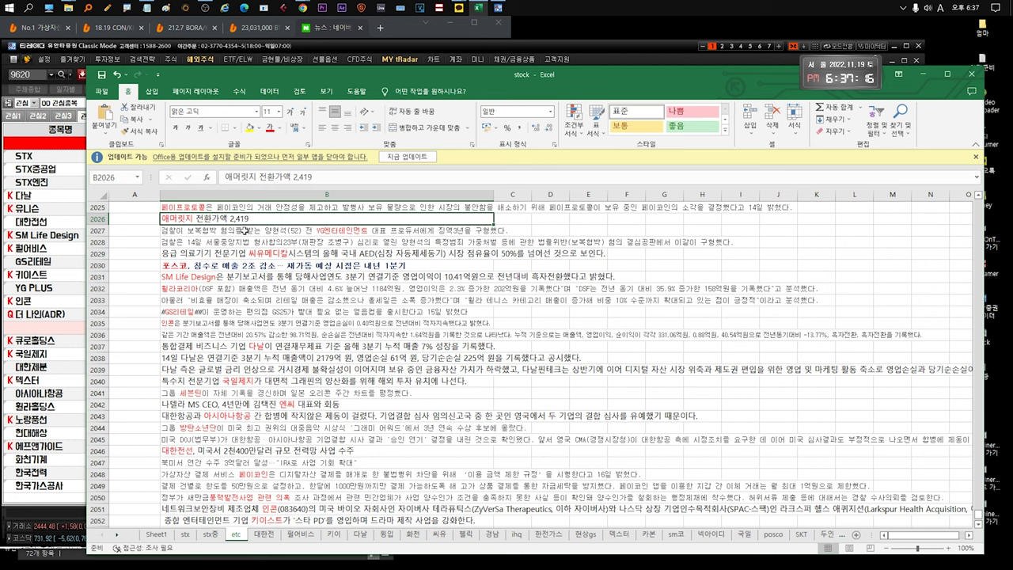
{"action": "left_click", "coordinate": [245, 229]}
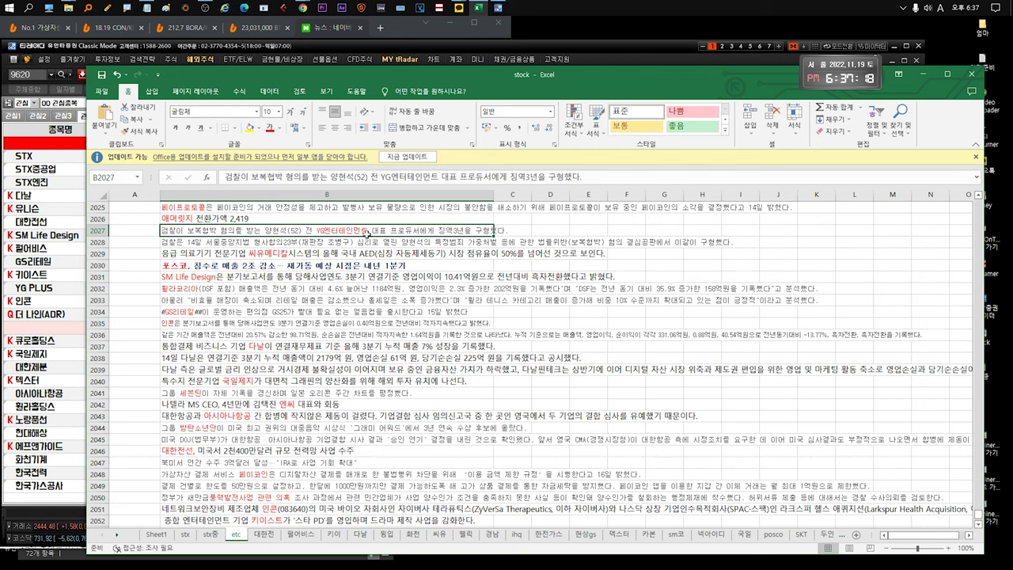
{"action": "double_click", "coordinate": [247, 230]}
{"action": "left_click_drag", "start_coordinate": [263, 230], "coordinate": [514, 231]}
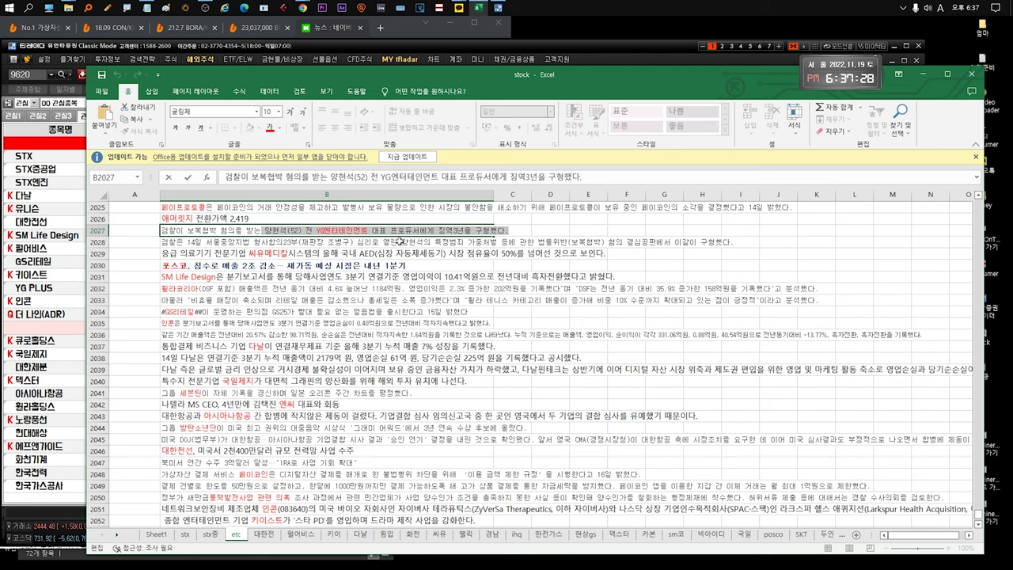
{"action": "left_click", "coordinate": [393, 242]}
Step: Examine the 씨유메디칼 AED market share note in B2029 and the 포스코 flood headline in B2030, highlighting the relevant text
{"action": "left_click", "coordinate": [382, 253]}
{"action": "double_click", "coordinate": [381, 253]}
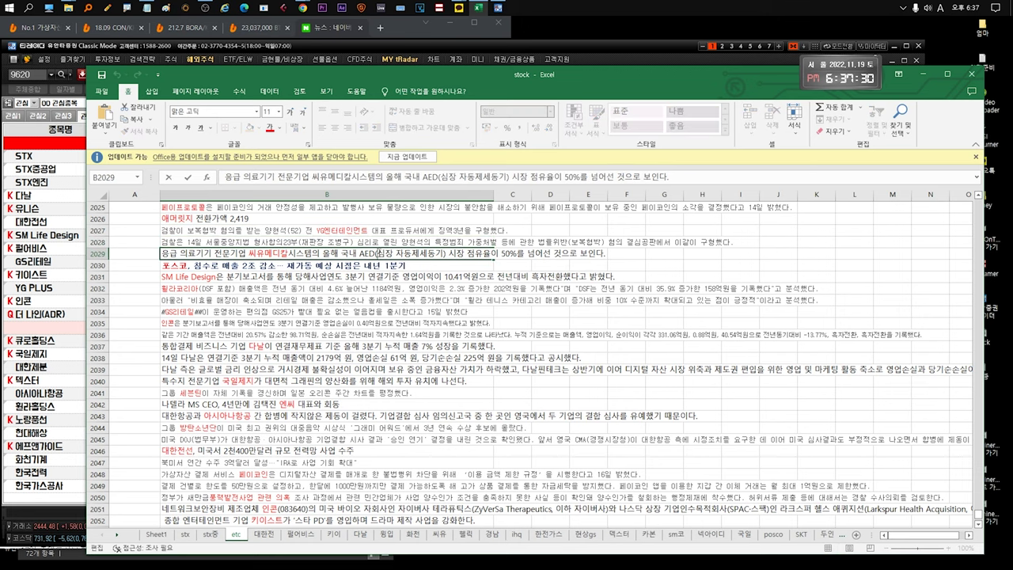
{"action": "left_click_drag", "start_coordinate": [457, 254], "coordinate": [526, 254]}
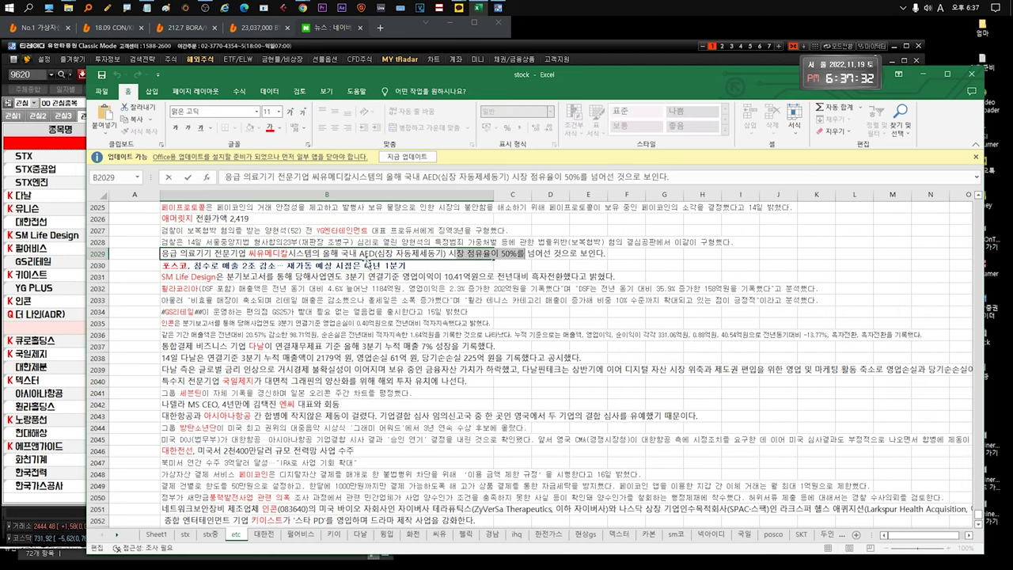
{"action": "key", "text": "Escape"}
{"action": "left_click", "coordinate": [356, 264]}
{"action": "scroll", "coordinate": [352, 259], "scroll_direction": "down", "scroll_amount": 1}
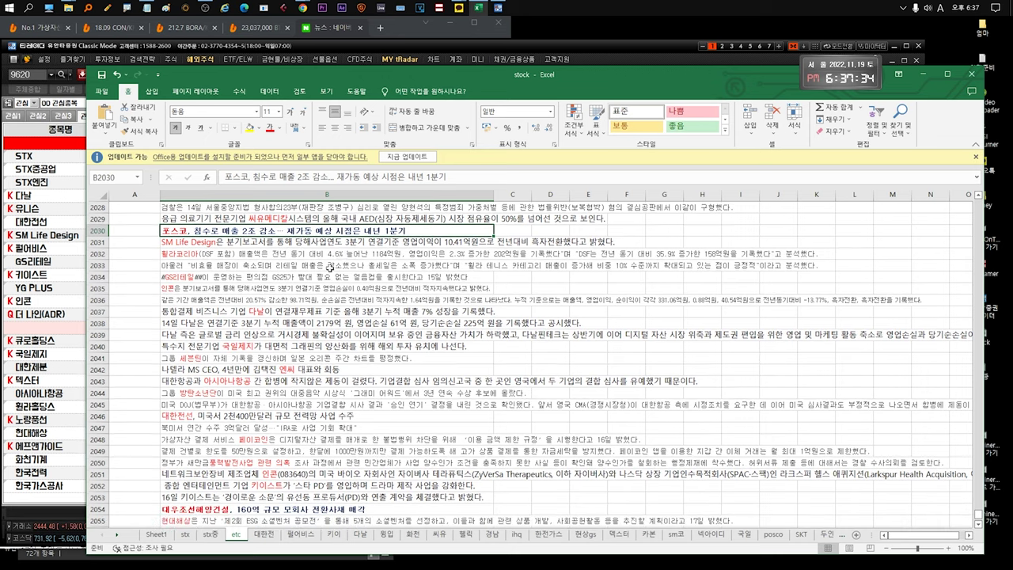
{"action": "double_click", "coordinate": [421, 227]}
{"action": "left_click_drag", "start_coordinate": [421, 227], "coordinate": [240, 230]}
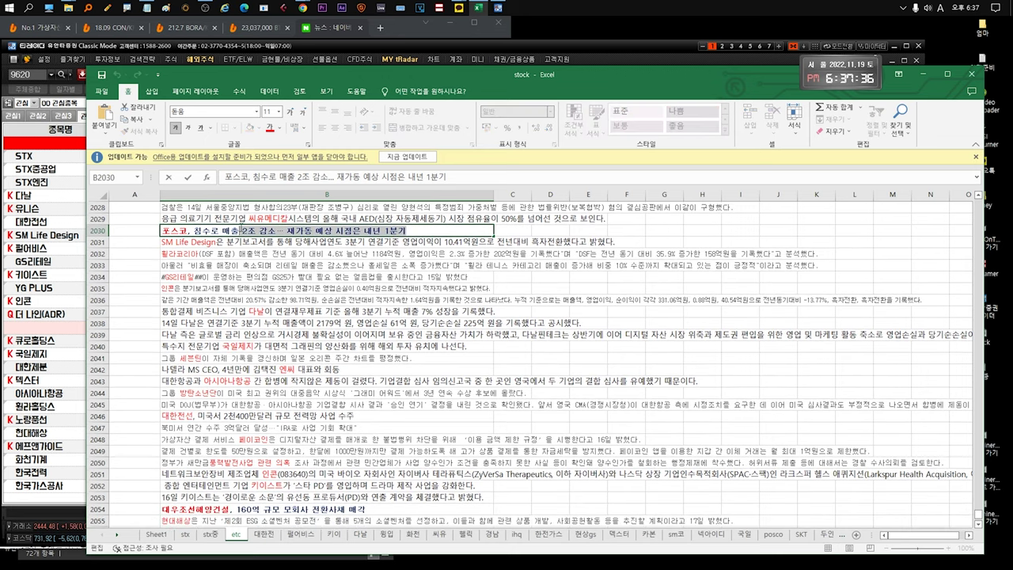
Step: Study the third-quarter results of SM Life Design in B2031 and 휠라코리아 in B2032 and B2033, highlighting the earnings passages
{"action": "double_click", "coordinate": [270, 241]}
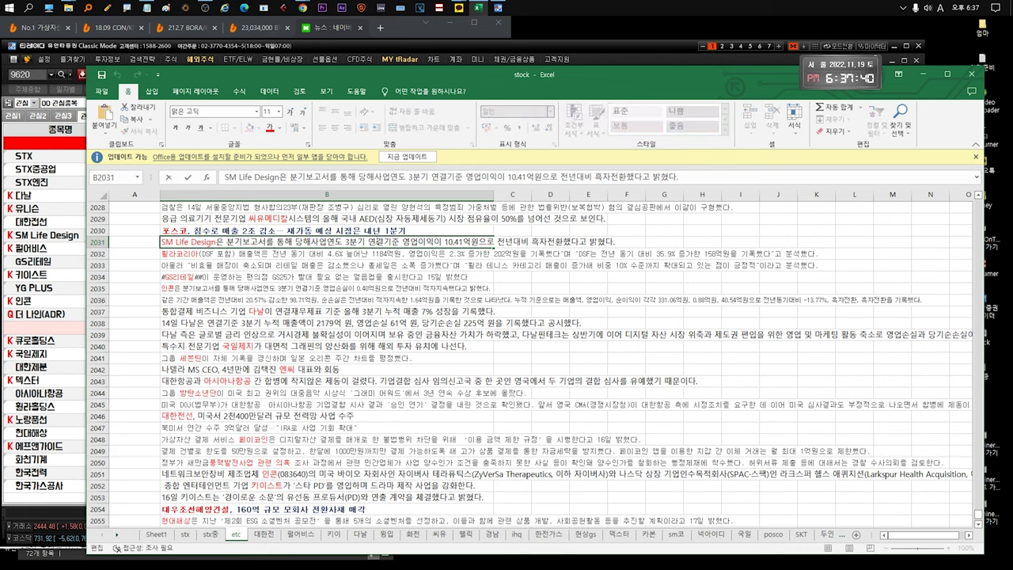
{"action": "left_click_drag", "start_coordinate": [608, 242], "coordinate": [374, 241]}
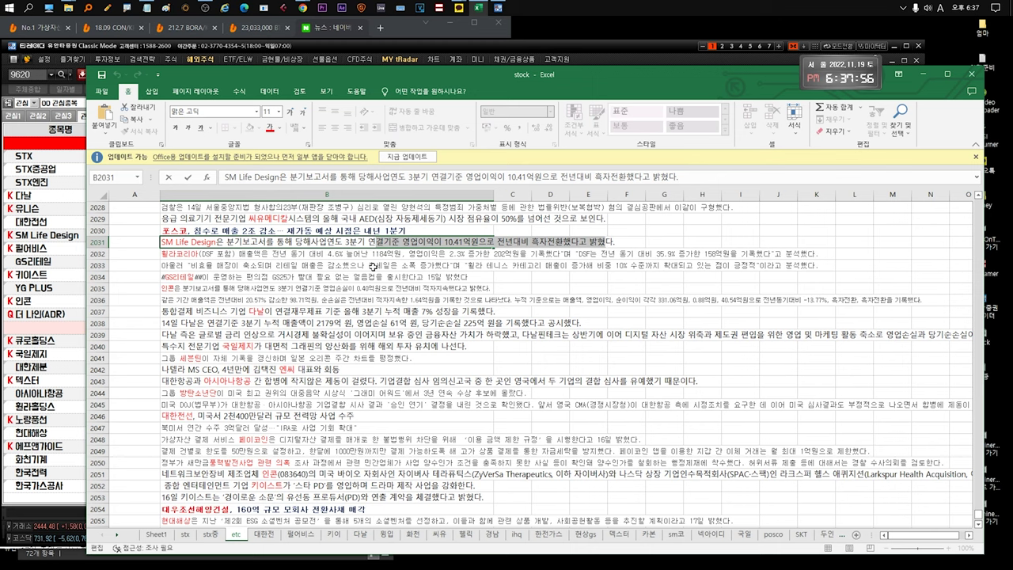
{"action": "key", "text": "Down"}
{"action": "left_click_drag", "start_coordinate": [406, 253], "coordinate": [817, 254]}
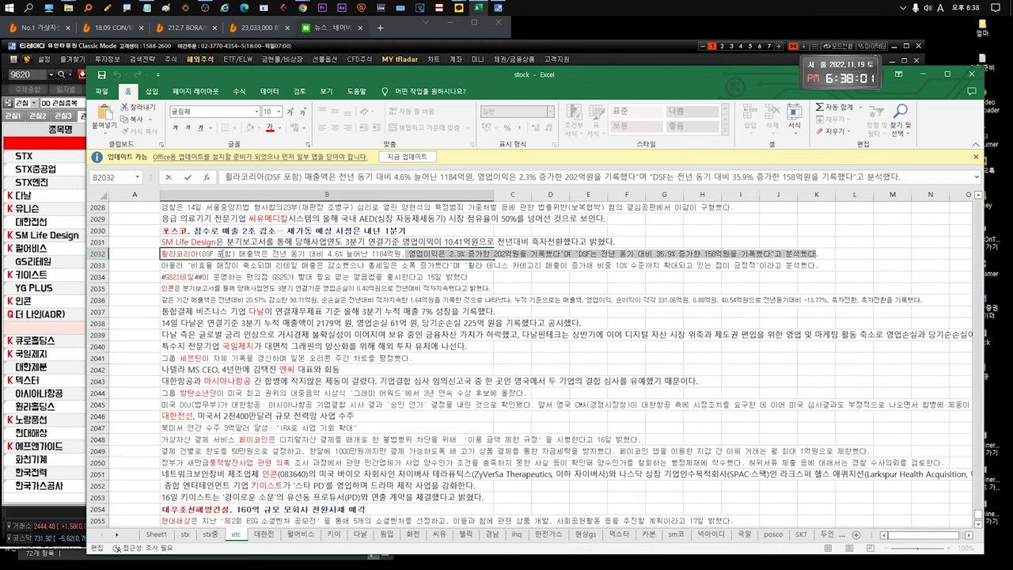
{"action": "left_click_drag", "start_coordinate": [225, 254], "coordinate": [160, 253]}
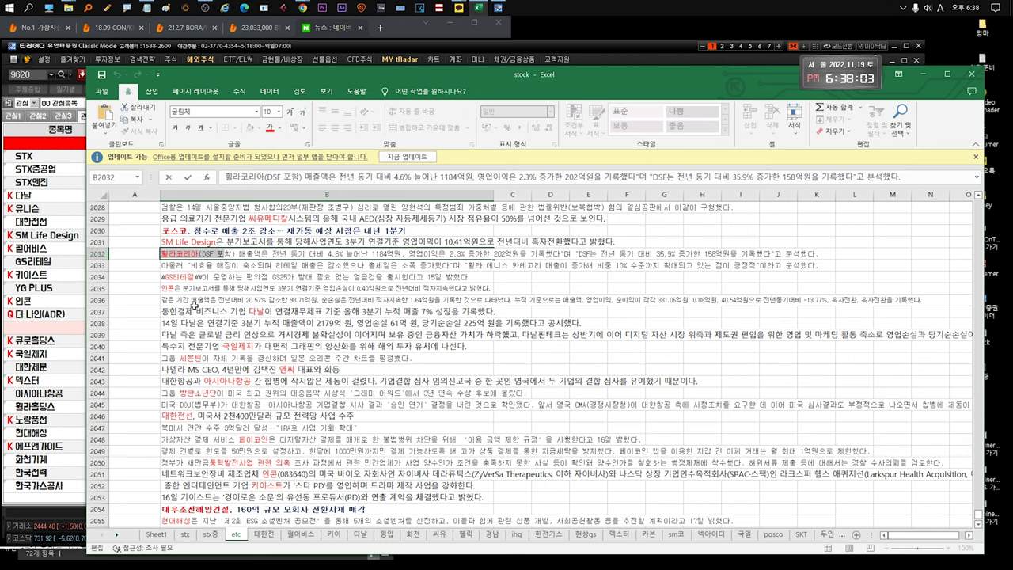
{"action": "left_click", "coordinate": [285, 267]}
{"action": "scroll", "coordinate": [277, 278], "scroll_direction": "down", "scroll_amount": 1}
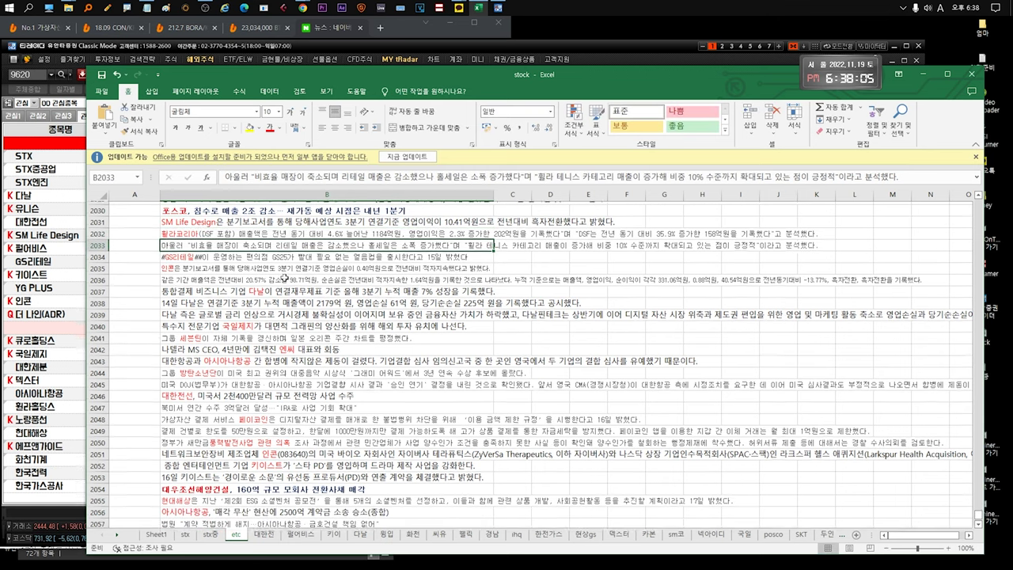
{"action": "scroll", "coordinate": [285, 277], "scroll_direction": "down", "scroll_amount": 1}
{"action": "double_click", "coordinate": [490, 231]}
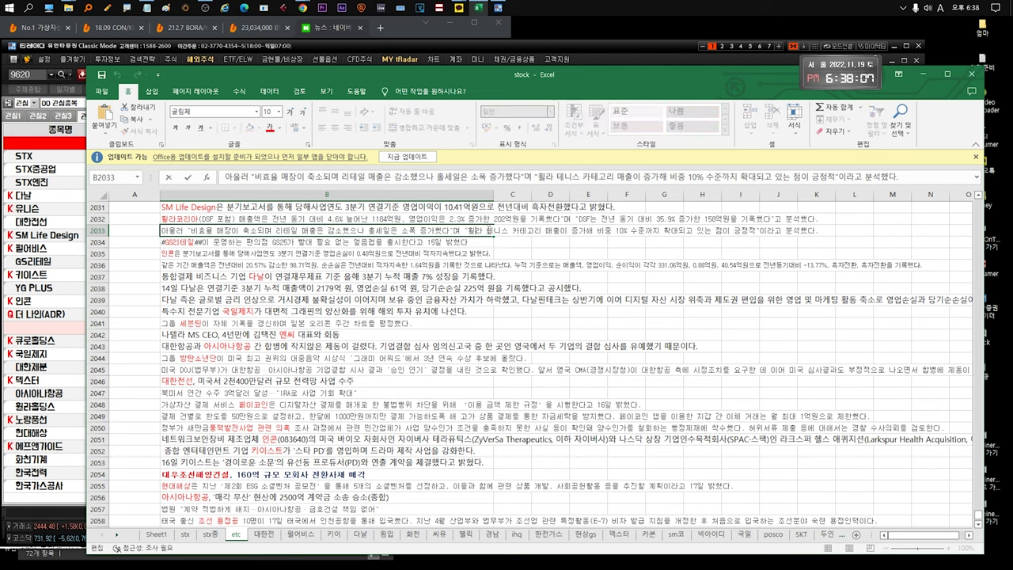
{"action": "left_click_drag", "start_coordinate": [487, 230], "coordinate": [624, 231]}
Step: Read the GS리테일 ice cup note in B2034 and the 인콘 quarterly loss figures in B2035 and B2036
{"action": "left_click", "coordinate": [229, 242]}
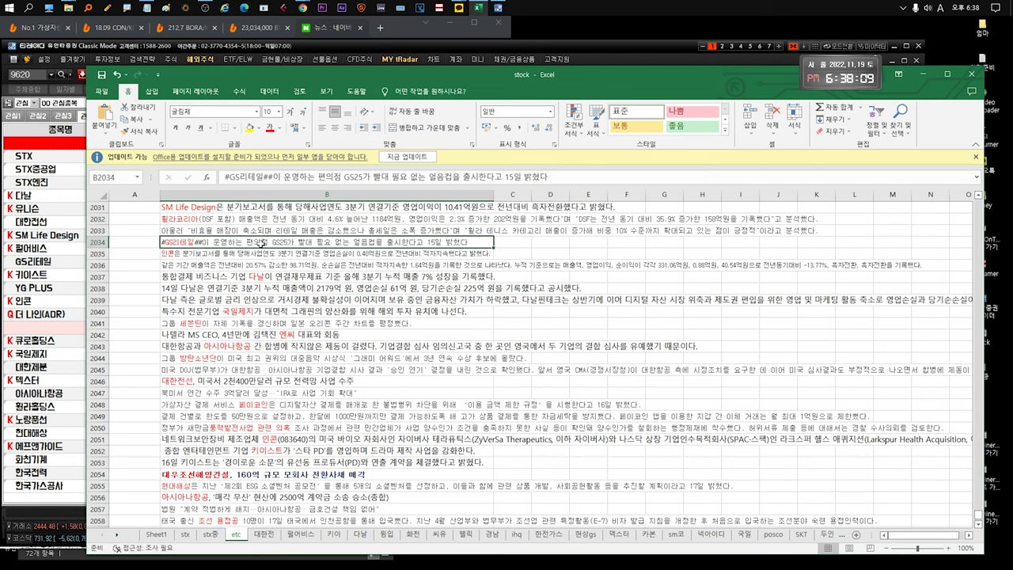
{"action": "double_click", "coordinate": [385, 244]}
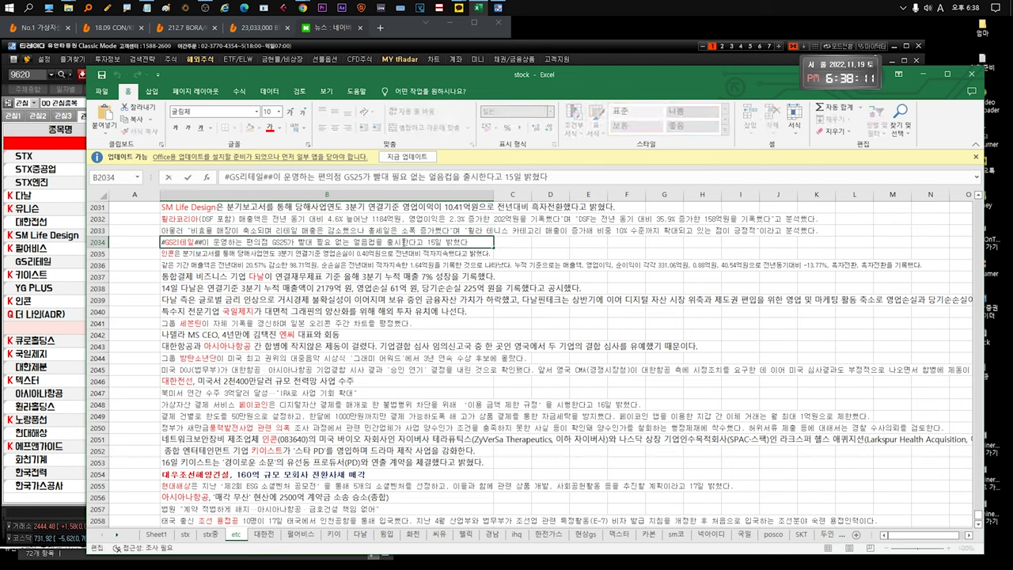
{"action": "left_click_drag", "start_coordinate": [403, 244], "coordinate": [271, 245]}
{"action": "double_click", "coordinate": [269, 255]}
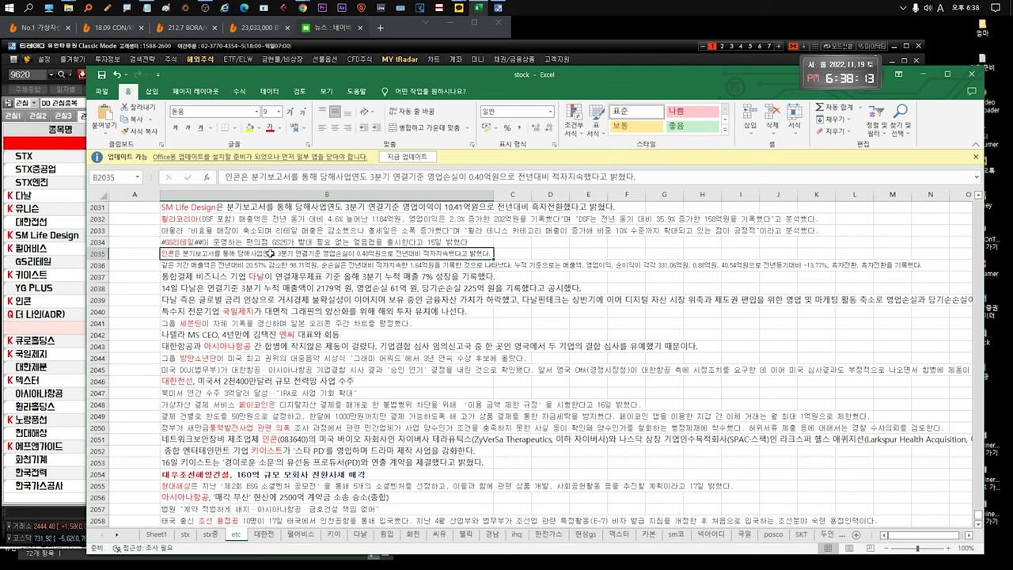
{"action": "left_click_drag", "start_coordinate": [459, 255], "coordinate": [190, 256]}
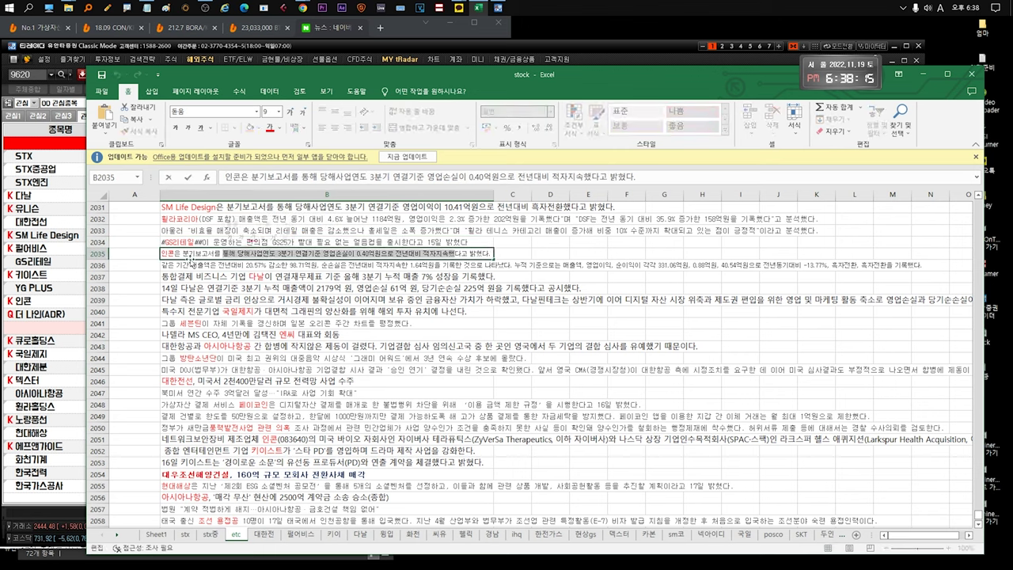
{"action": "left_click", "coordinate": [174, 254]}
{"action": "left_click", "coordinate": [190, 266]}
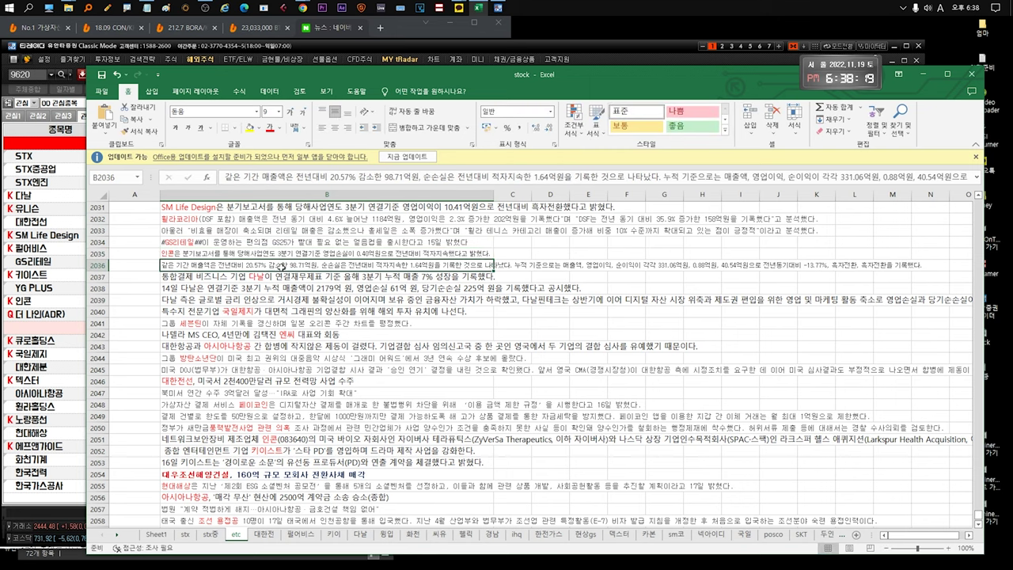
Step: Go through B2037 to B2041, covering the 다날 results, the 국일제지 graphene investment note and the 세븐틴 chart entry
{"action": "left_click", "coordinate": [295, 277]}
{"action": "double_click", "coordinate": [301, 276]}
{"action": "left_click_drag", "start_coordinate": [357, 276], "coordinate": [449, 277]}
{"action": "scroll", "coordinate": [475, 253], "scroll_direction": "down", "scroll_amount": 1}
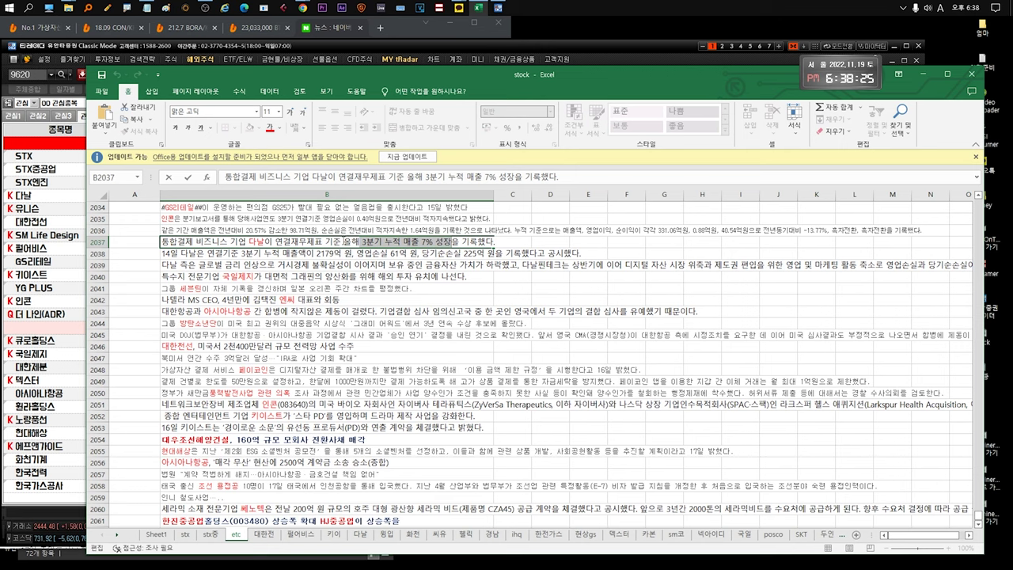
{"action": "left_click", "coordinate": [320, 253]}
{"action": "left_click", "coordinate": [304, 264]}
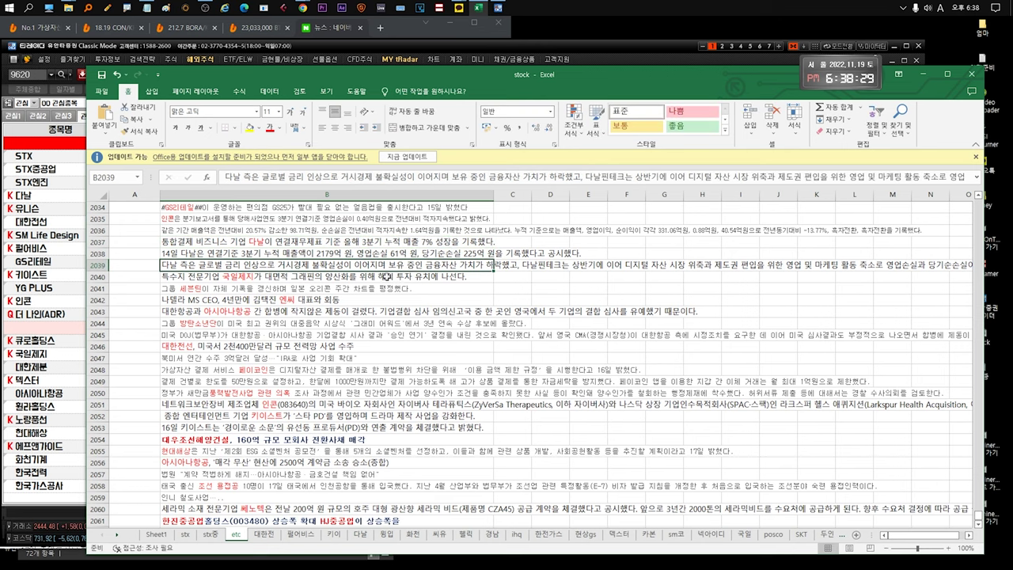
{"action": "left_click", "coordinate": [370, 277]}
{"action": "double_click", "coordinate": [428, 277]}
{"action": "left_click_drag", "start_coordinate": [428, 277], "coordinate": [158, 277]}
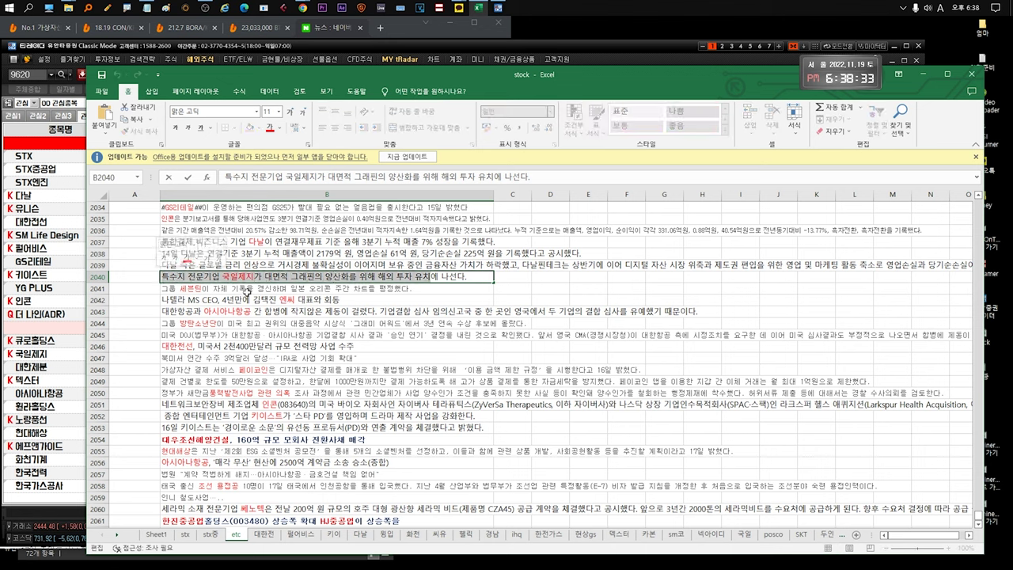
{"action": "left_click", "coordinate": [249, 291]}
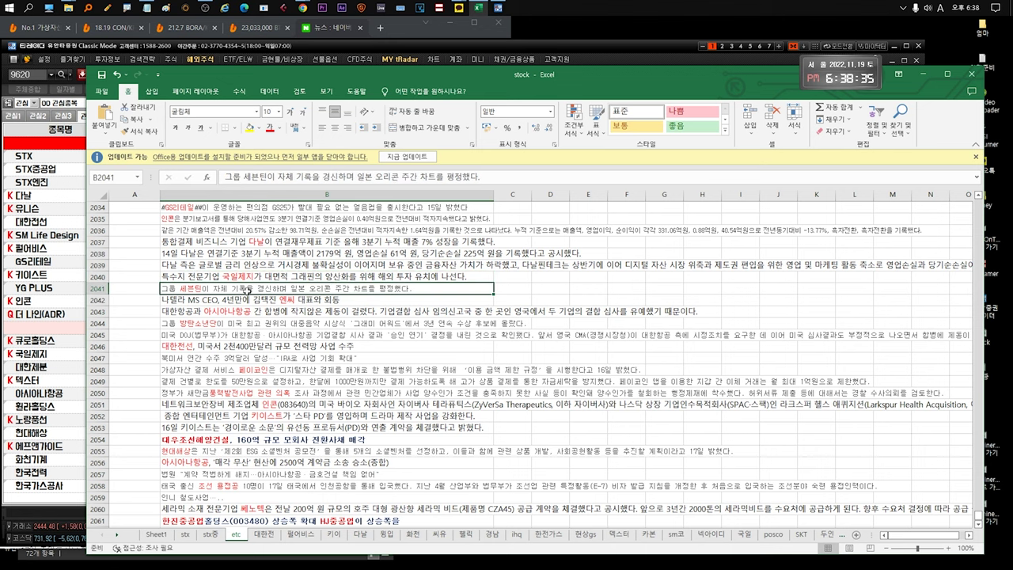
Step: Read the 엔씨 and MS CEO meeting headline in B2042, highlighting its closing words about the 엔씨 chief
{"action": "scroll", "coordinate": [249, 290], "scroll_direction": "down", "scroll_amount": 1}
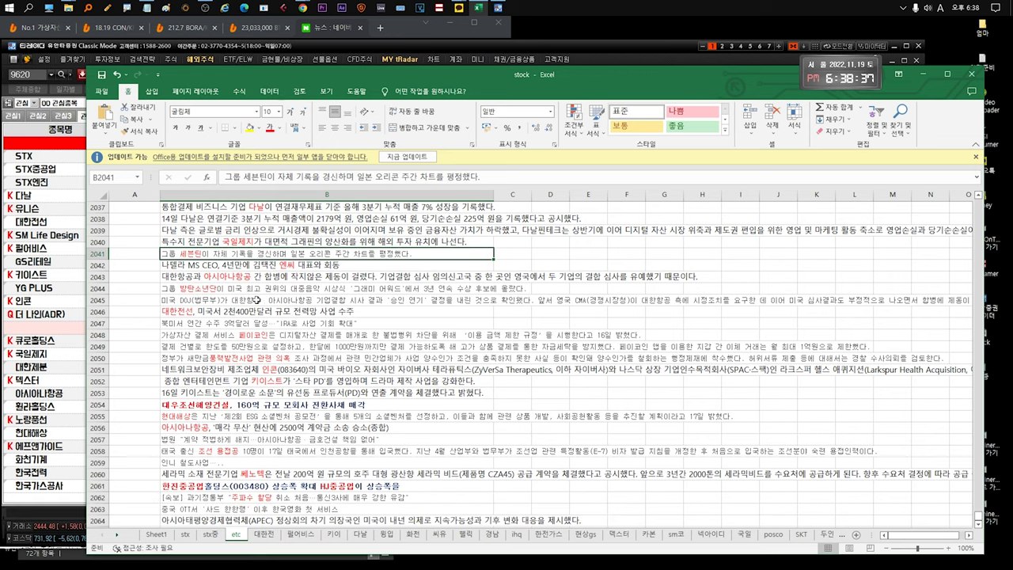
{"action": "left_click", "coordinate": [236, 266]}
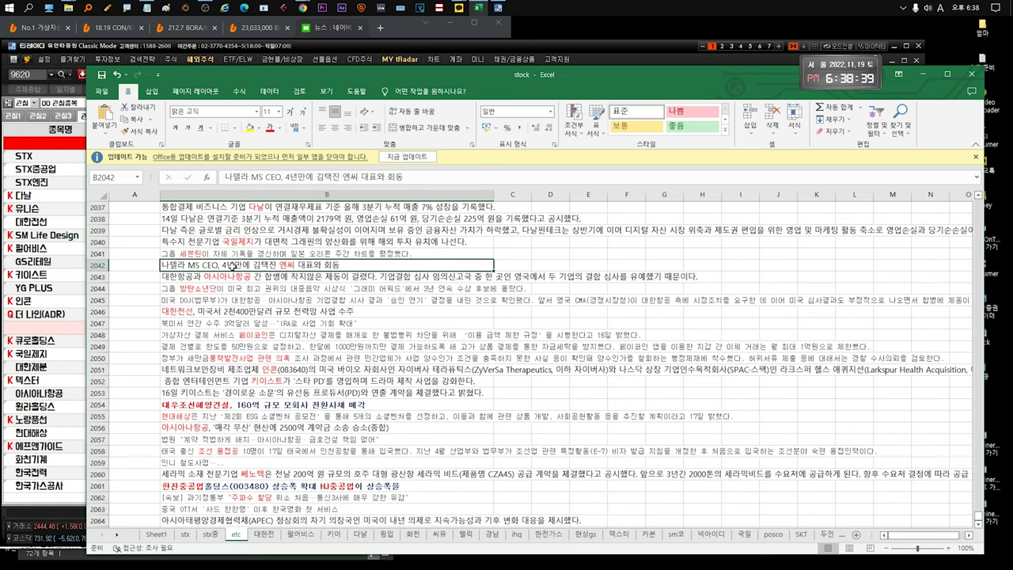
{"action": "double_click", "coordinate": [277, 264]}
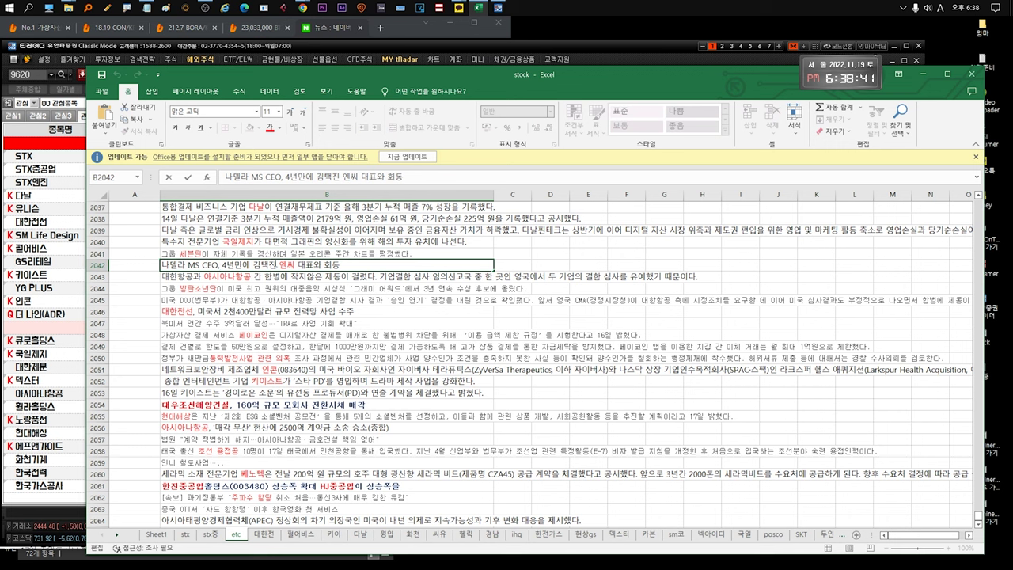
{"action": "left_click_drag", "start_coordinate": [279, 265], "coordinate": [343, 264]}
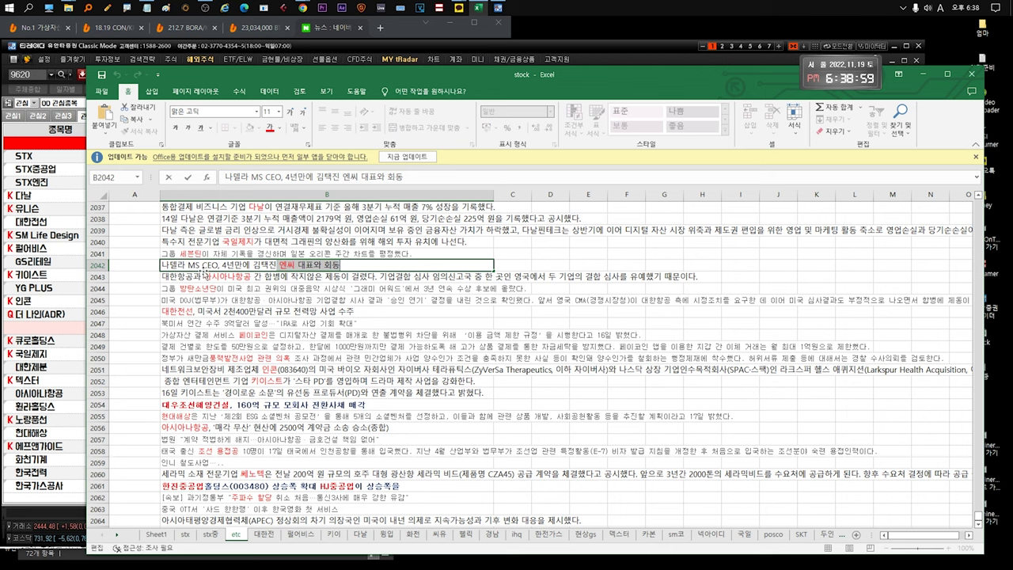
Step: Examine the 대한항공 and 아시아나항공 merger notes in B2043 and B2045, highlighting the regulatory review text
{"action": "left_click", "coordinate": [338, 277]}
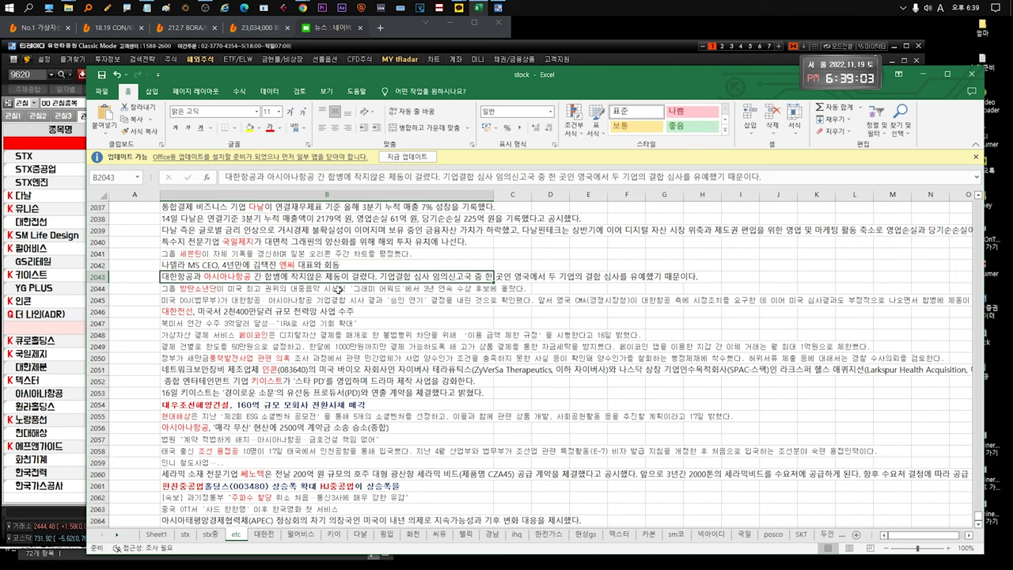
{"action": "scroll", "coordinate": [338, 289], "scroll_direction": "down", "scroll_amount": 1}
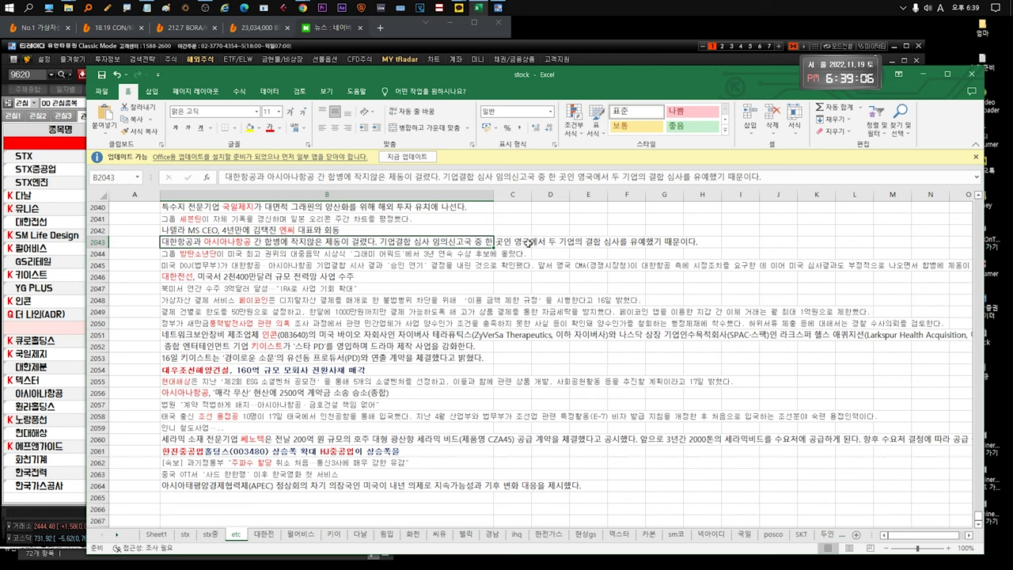
{"action": "double_click", "coordinate": [374, 242]}
{"action": "left_click_drag", "start_coordinate": [374, 241], "coordinate": [162, 241]}
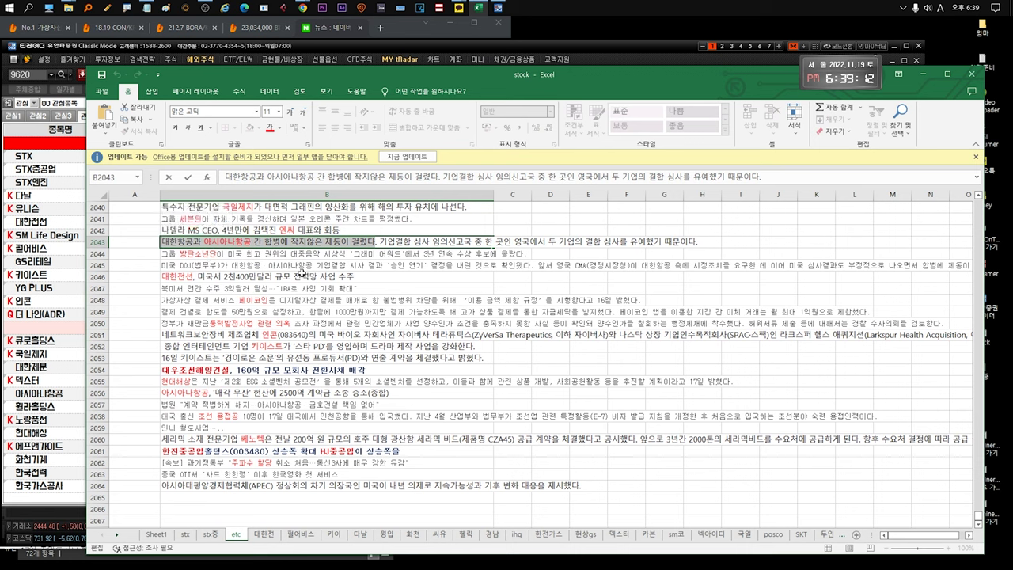
{"action": "double_click", "coordinate": [447, 271]}
{"action": "triple_click", "coordinate": [400, 271]}
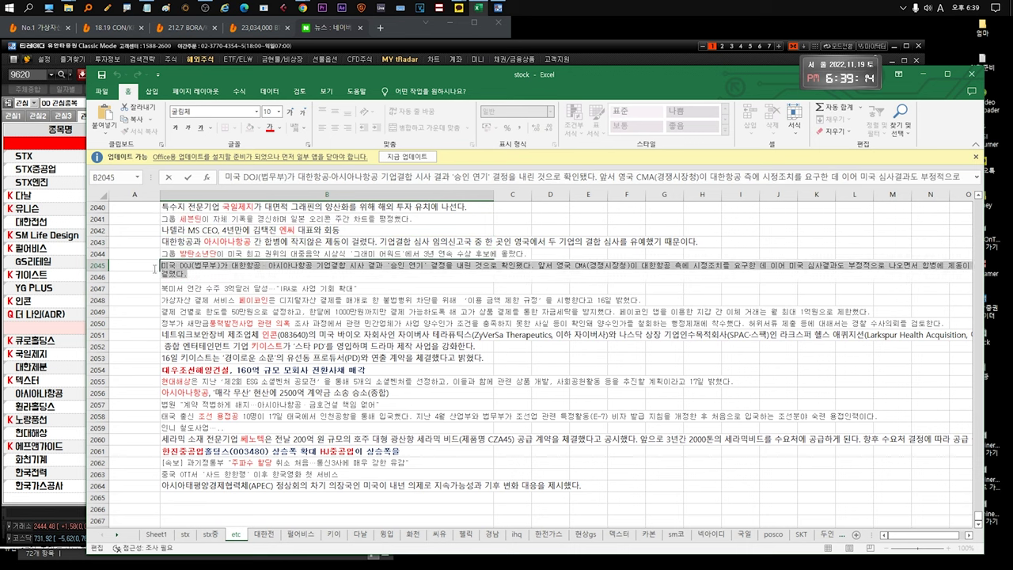
Step: Read the 방탄소년단 Grammy nomination entry in B2044, highlighting both parts of the sentence
{"action": "left_click", "coordinate": [308, 250]}
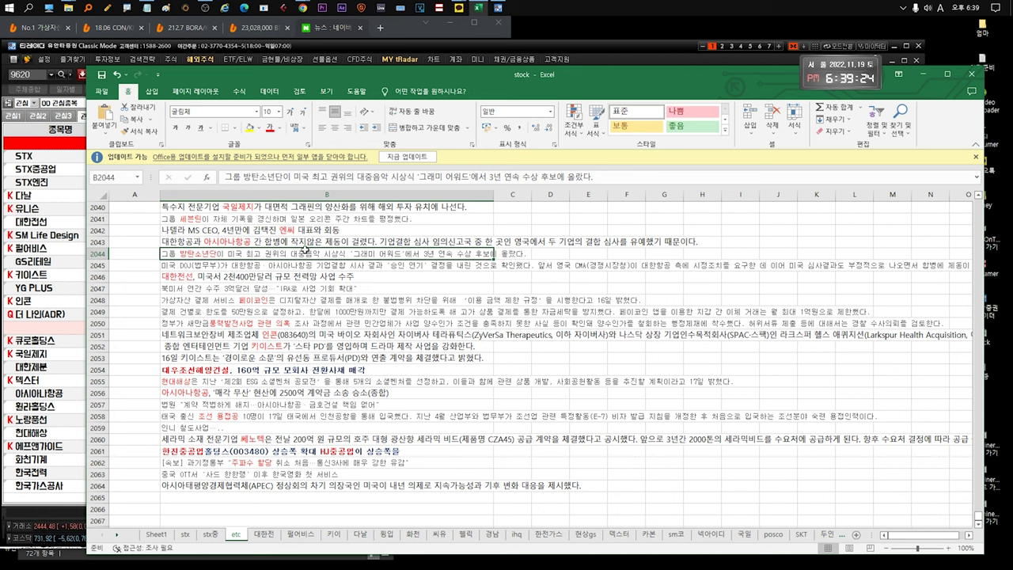
{"action": "double_click", "coordinate": [367, 253]}
{"action": "key", "text": "shift+End"}
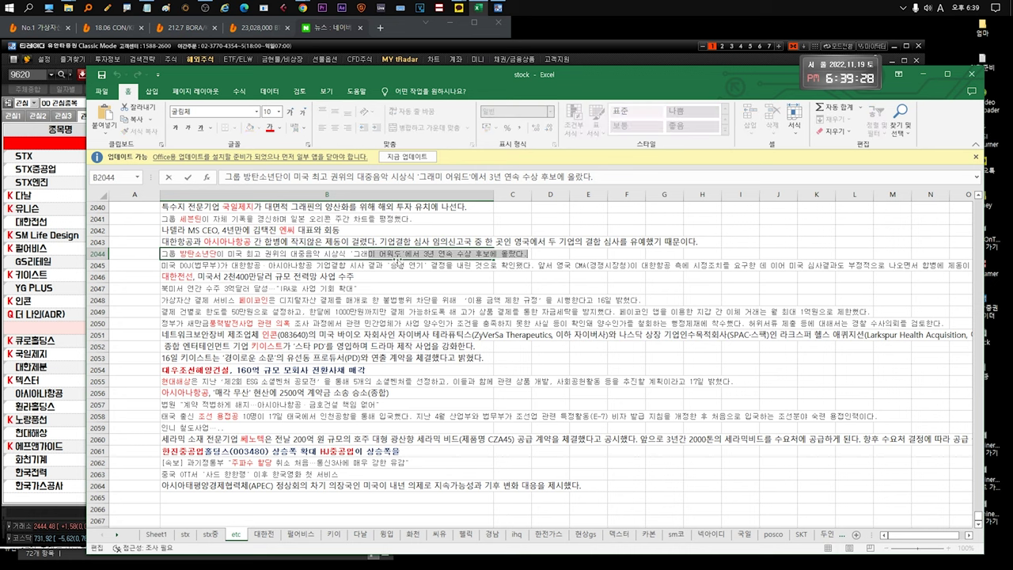
{"action": "scroll", "coordinate": [398, 262], "scroll_direction": "down", "scroll_amount": 1}
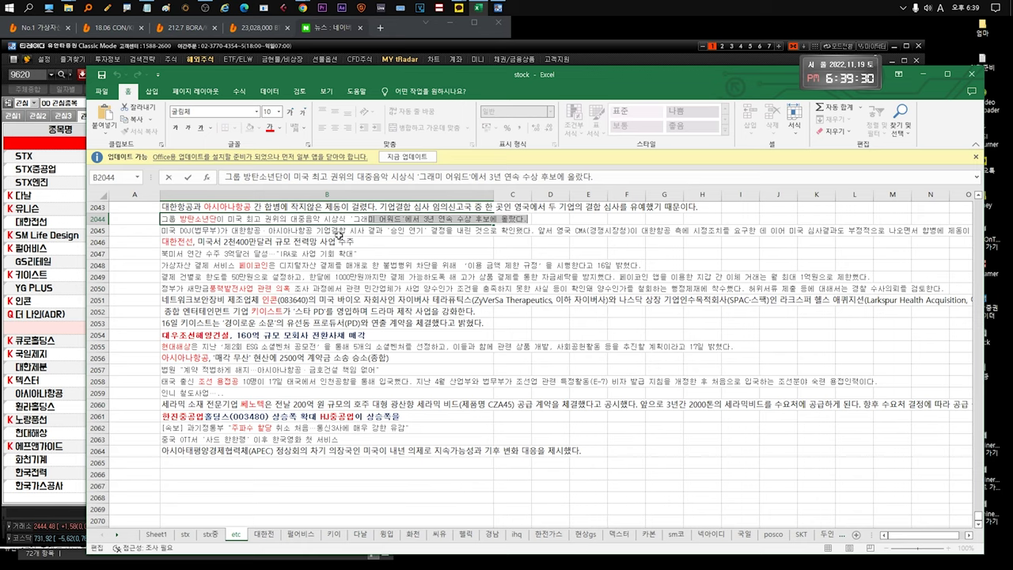
{"action": "left_click_drag", "start_coordinate": [322, 220], "coordinate": [169, 218]}
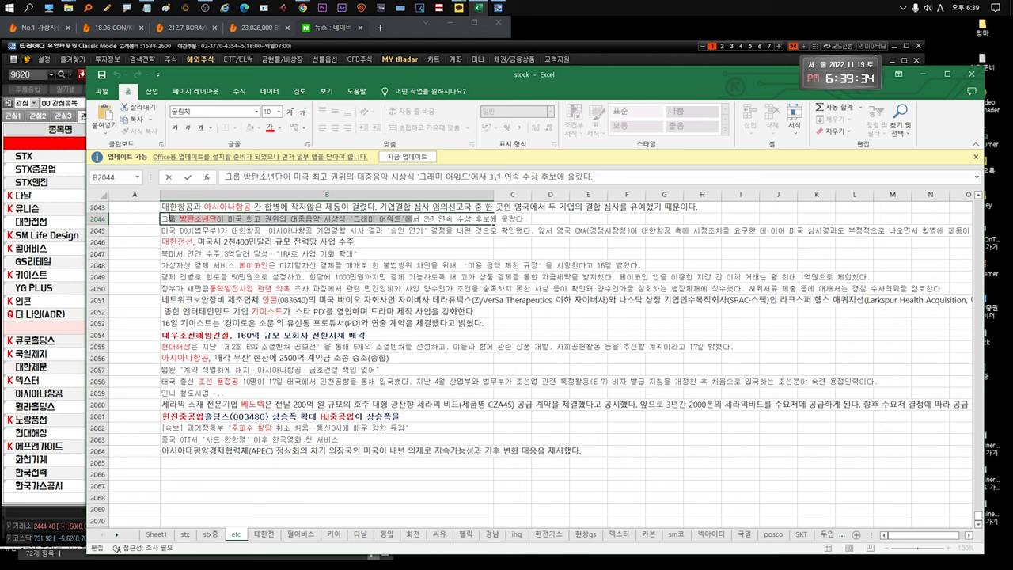
Step: Go through B2046 to B2049, covering the 대한전선 US grid orders and the 페이코인 payment limit notes
{"action": "left_click", "coordinate": [293, 243]}
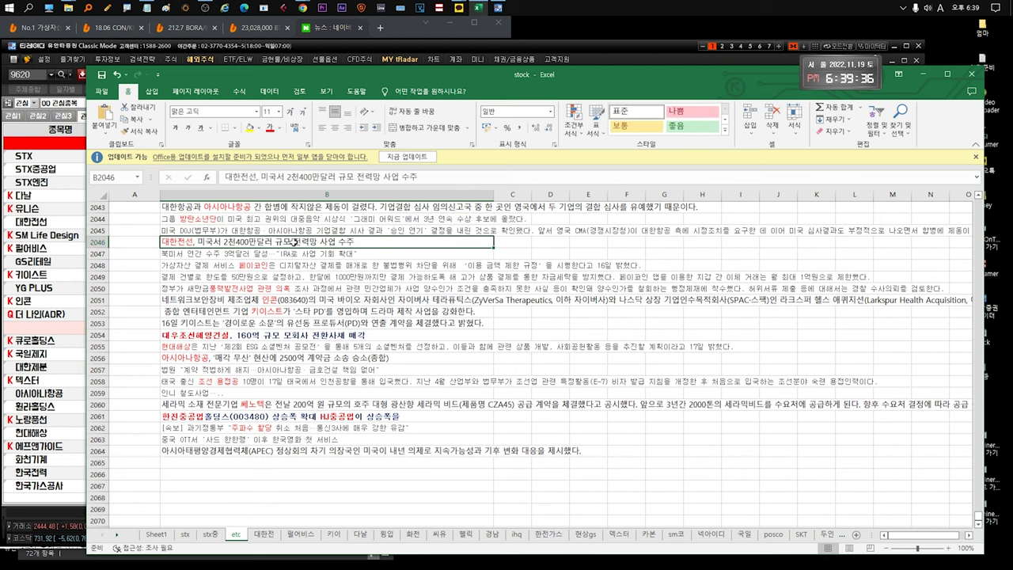
{"action": "left_click_drag", "start_coordinate": [356, 241], "coordinate": [162, 241]}
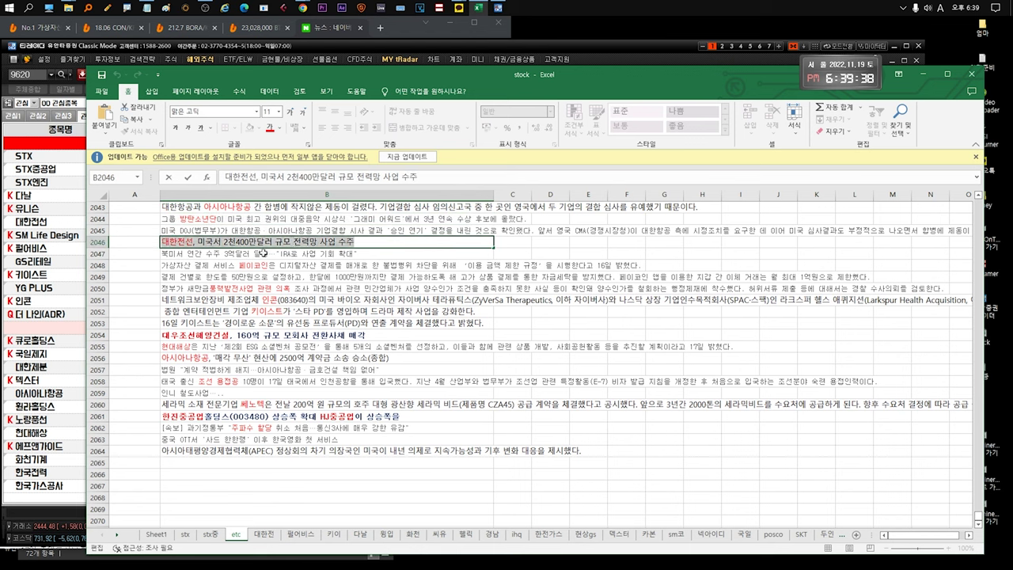
{"action": "left_click", "coordinate": [273, 252]}
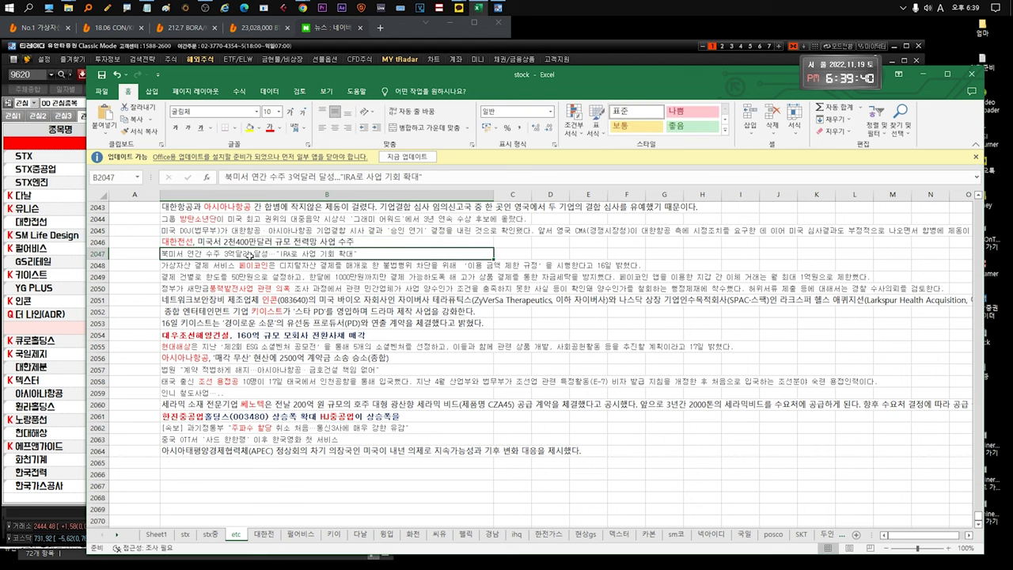
{"action": "left_click", "coordinate": [285, 266]}
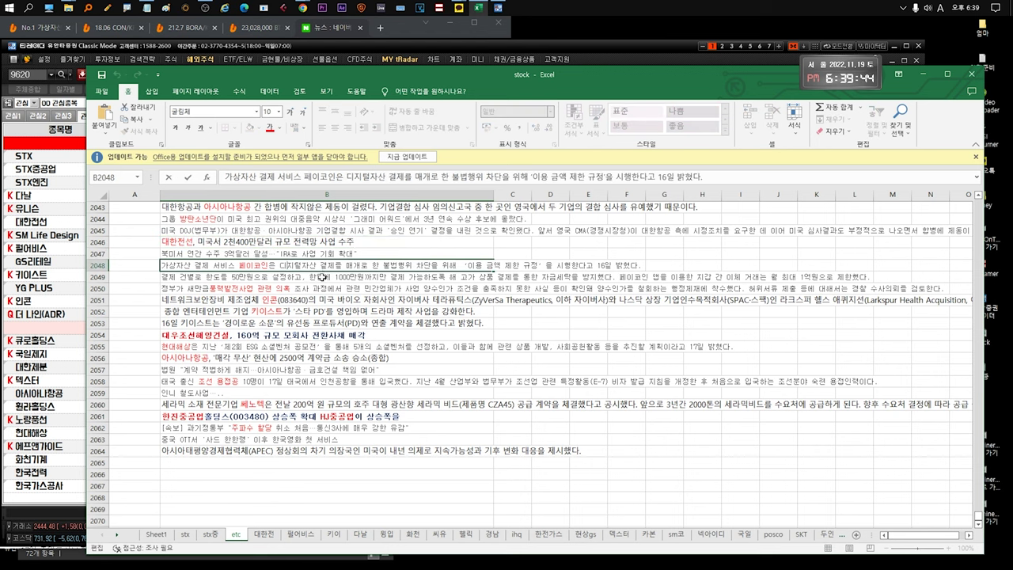
{"action": "left_click", "coordinate": [202, 275]}
{"action": "scroll", "coordinate": [202, 275], "scroll_direction": "up", "scroll_amount": 20}
{"action": "left_click", "coordinate": [221, 290]}
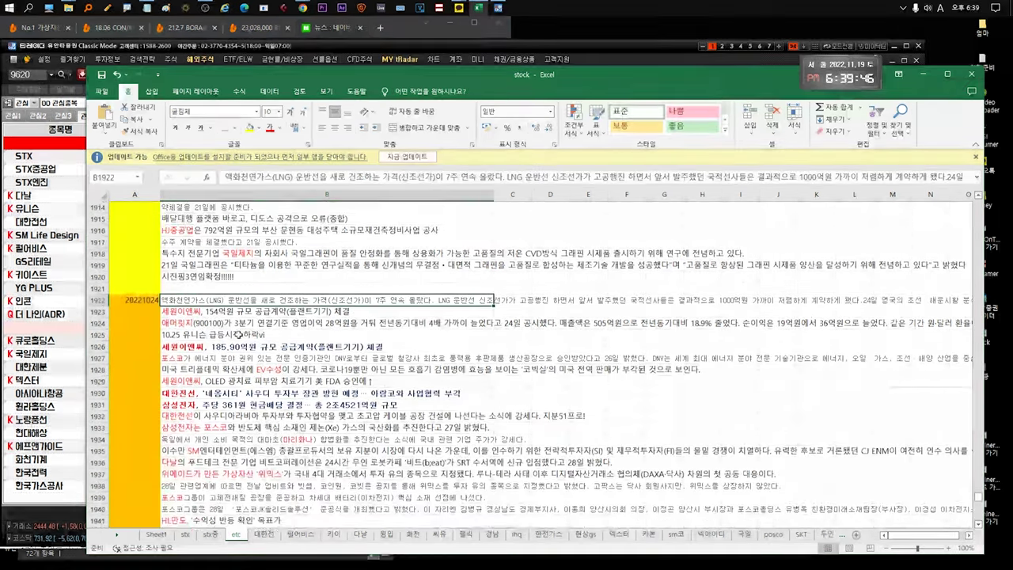
{"action": "scroll", "coordinate": [238, 335], "scroll_direction": "down", "scroll_amount": 12}
{"action": "scroll", "coordinate": [238, 335], "scroll_direction": "down", "scroll_amount": 20}
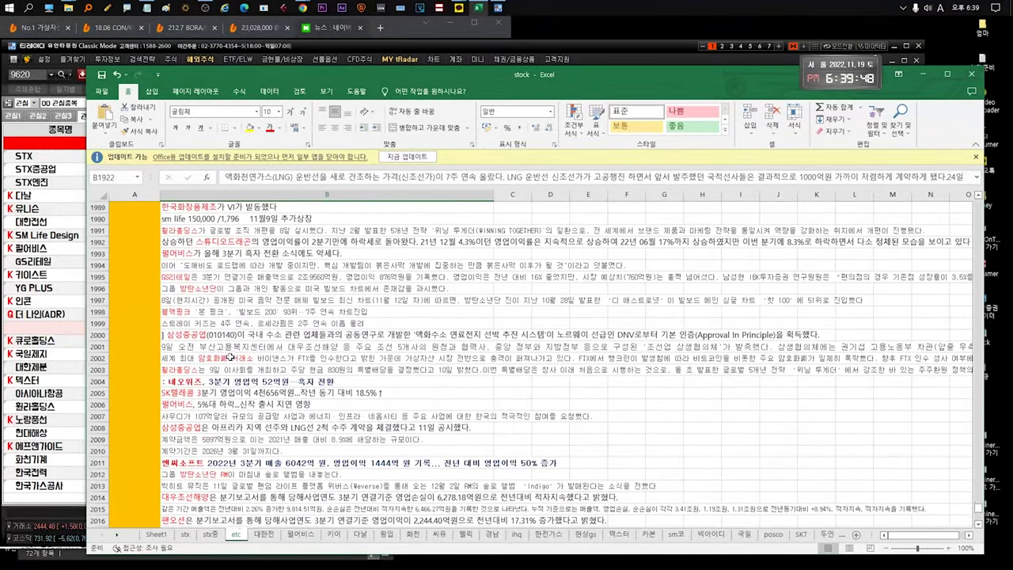
{"action": "scroll", "coordinate": [230, 357], "scroll_direction": "down", "scroll_amount": 10}
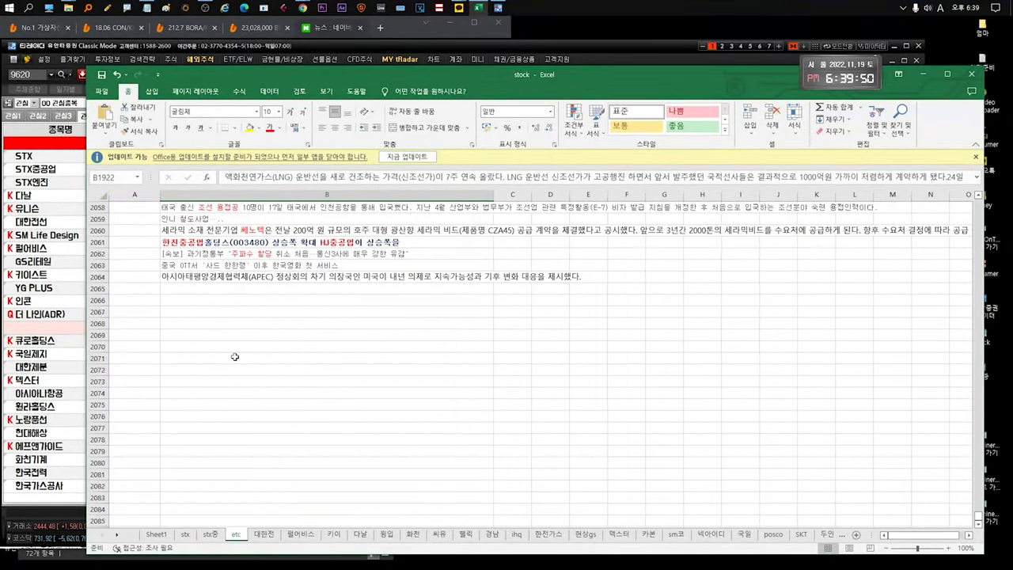
{"action": "scroll", "coordinate": [237, 336], "scroll_direction": "up", "scroll_amount": 2}
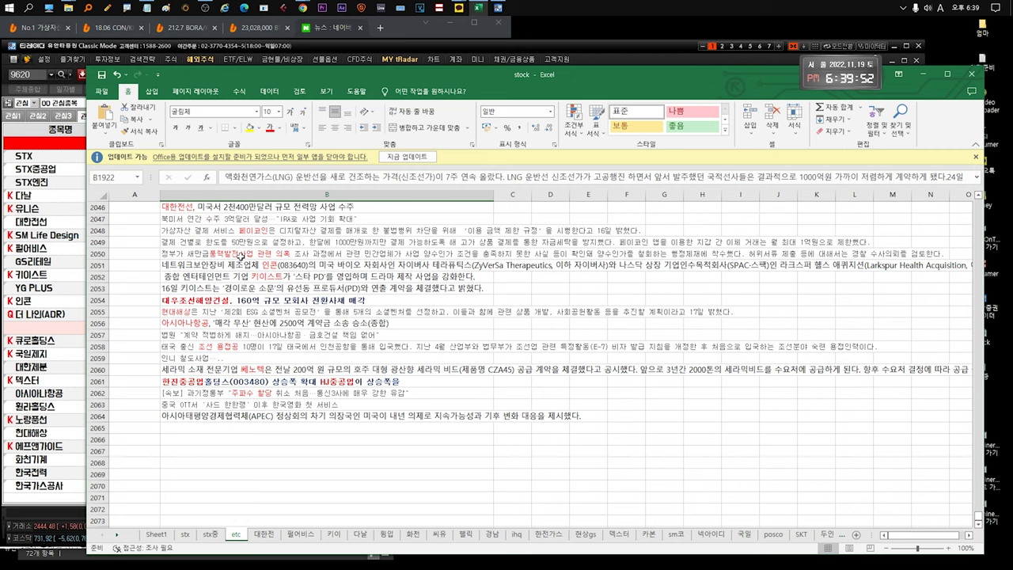
{"action": "scroll", "coordinate": [238, 256], "scroll_direction": "up", "scroll_amount": 1}
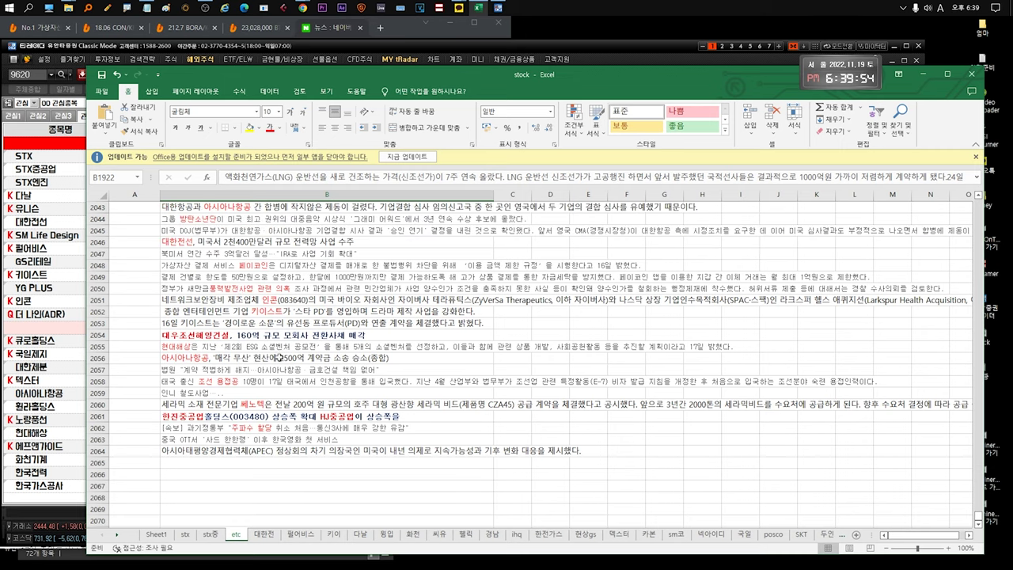
{"action": "scroll", "coordinate": [308, 325], "scroll_direction": "up", "scroll_amount": 1}
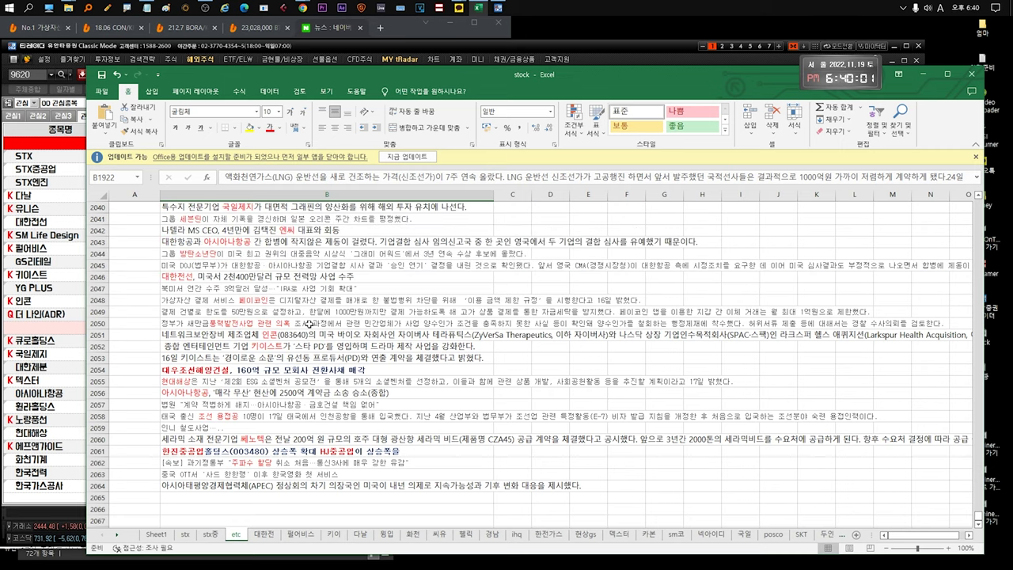
Step: Study the 새만금 wind power investigation entry in B2050, highlighting the 풍력발전사업 관련 의혹 passage
{"action": "left_click", "coordinate": [309, 325]}
{"action": "double_click", "coordinate": [232, 323]}
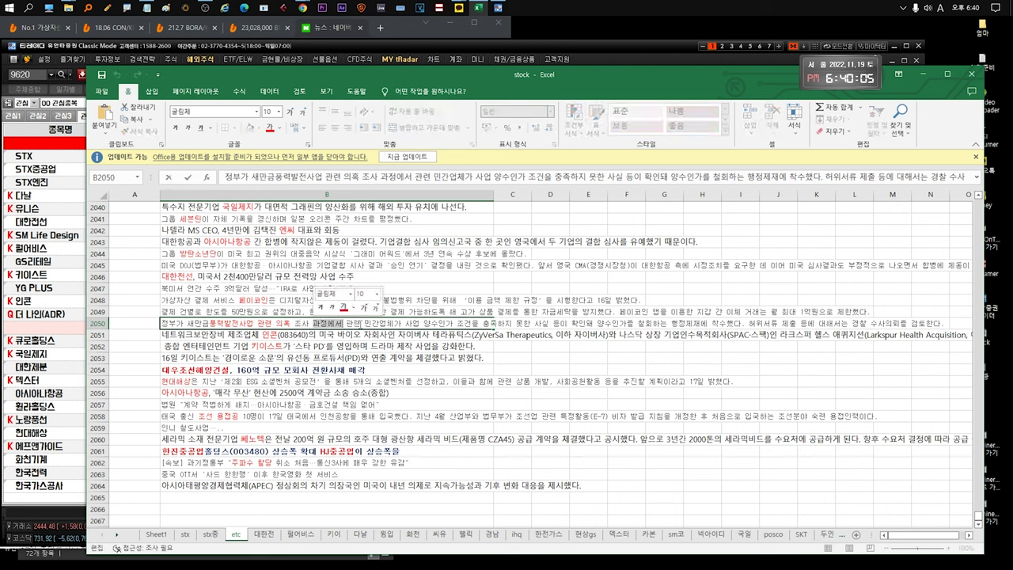
{"action": "left_click_drag", "start_coordinate": [195, 323], "coordinate": [349, 324]}
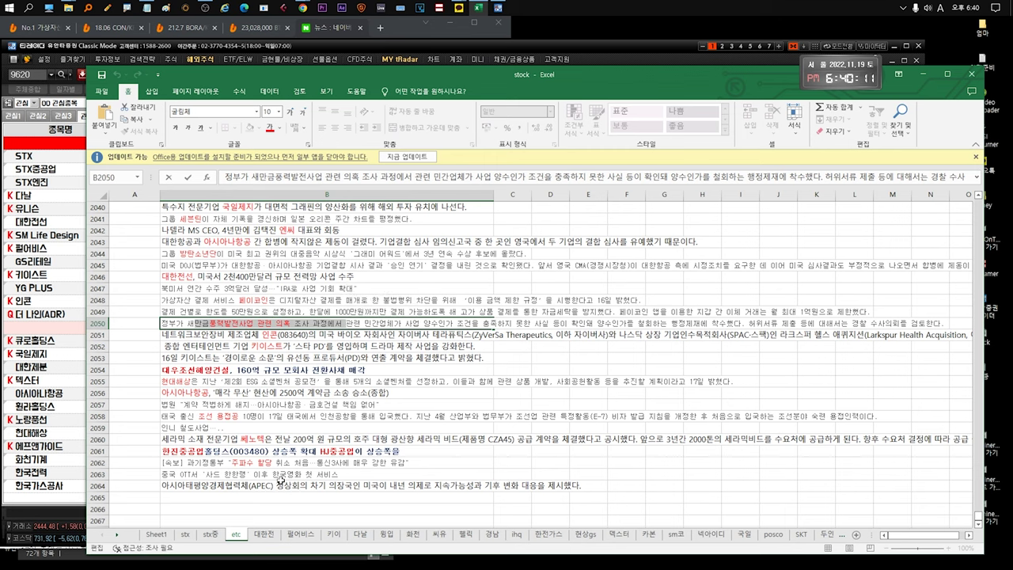
Step: Read the APEC agenda note in B2064, highlighting the words on sustainability and climate change response
{"action": "left_click", "coordinate": [258, 488]}
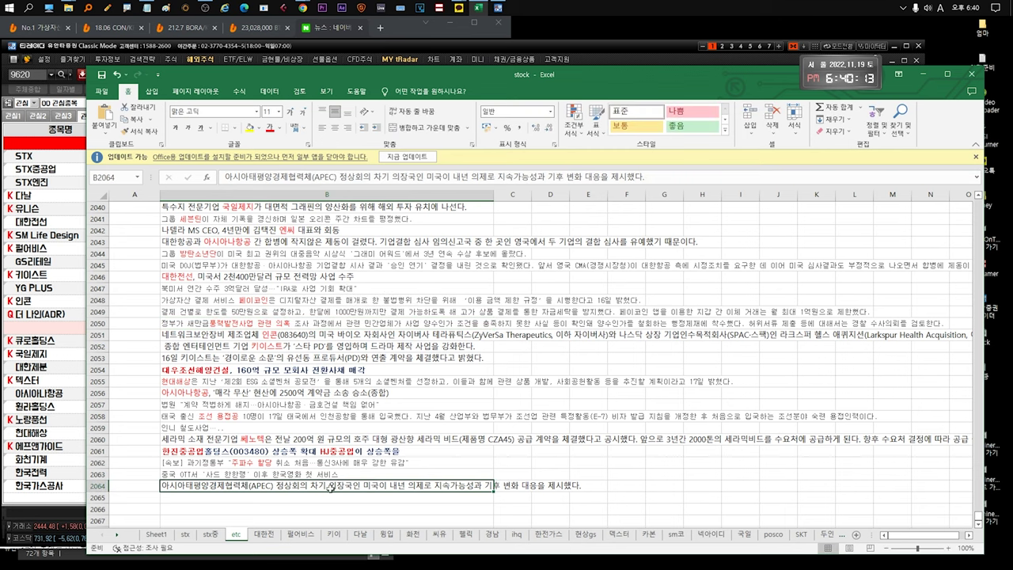
{"action": "double_click", "coordinate": [409, 486]}
{"action": "left_click_drag", "start_coordinate": [466, 486], "coordinate": [551, 486]}
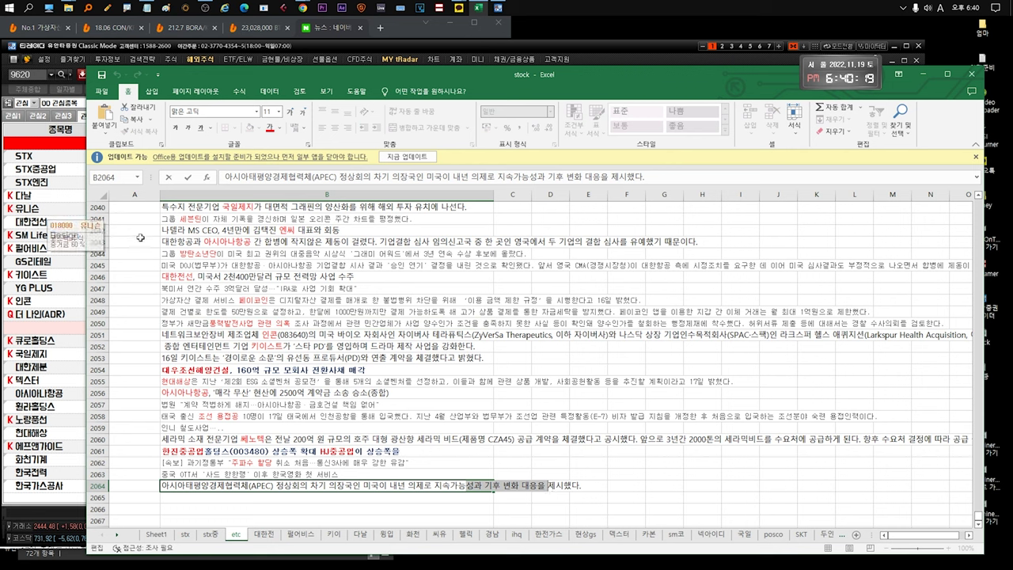
Step: Highlight the full 인콘 subsidiary merger entry in B2051 and check 인콘 in the trading program's watchlist before returning to Excel
{"action": "left_click", "coordinate": [236, 335]}
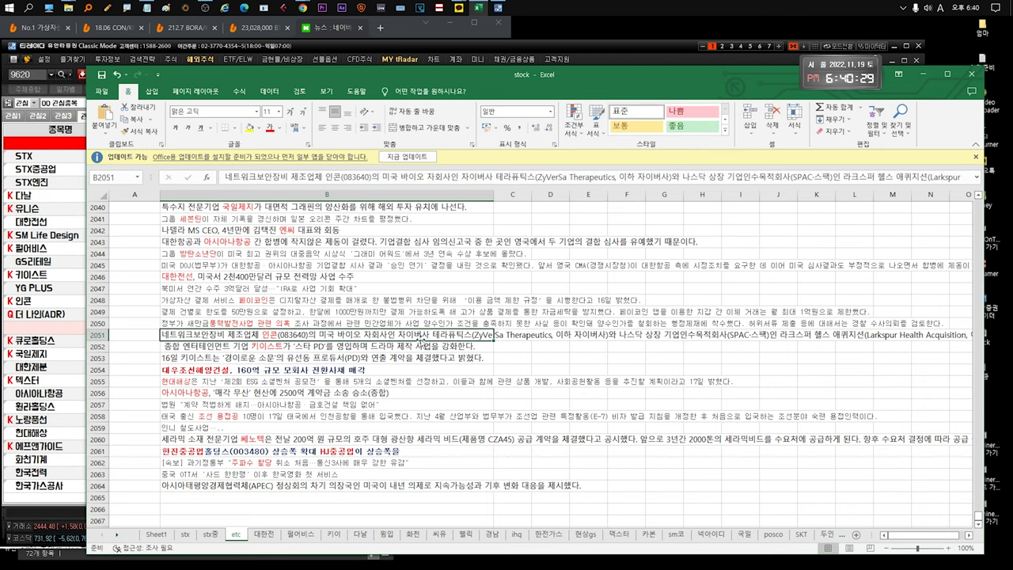
{"action": "double_click", "coordinate": [467, 334]}
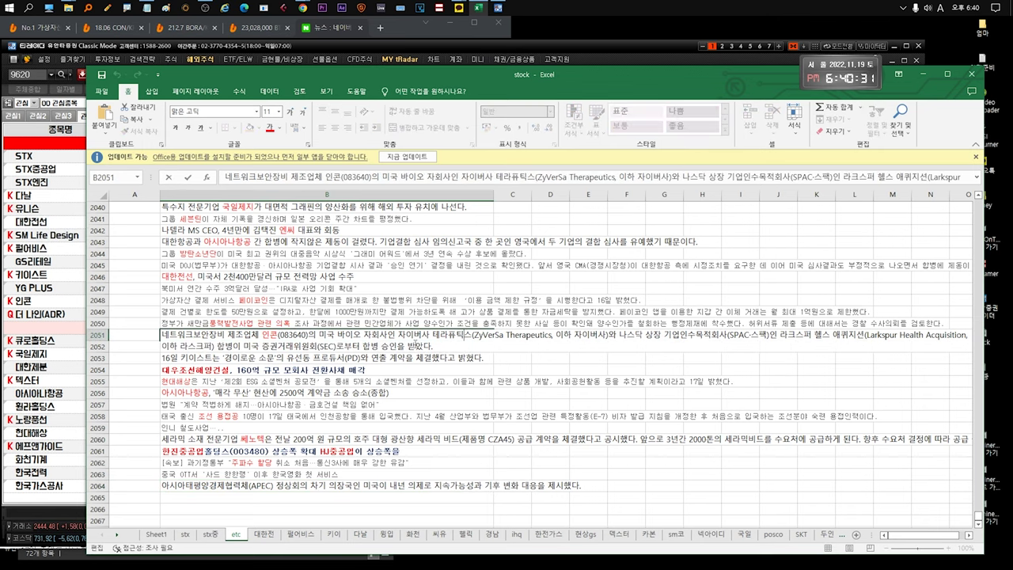
{"action": "left_click_drag", "start_coordinate": [435, 346], "coordinate": [147, 338]}
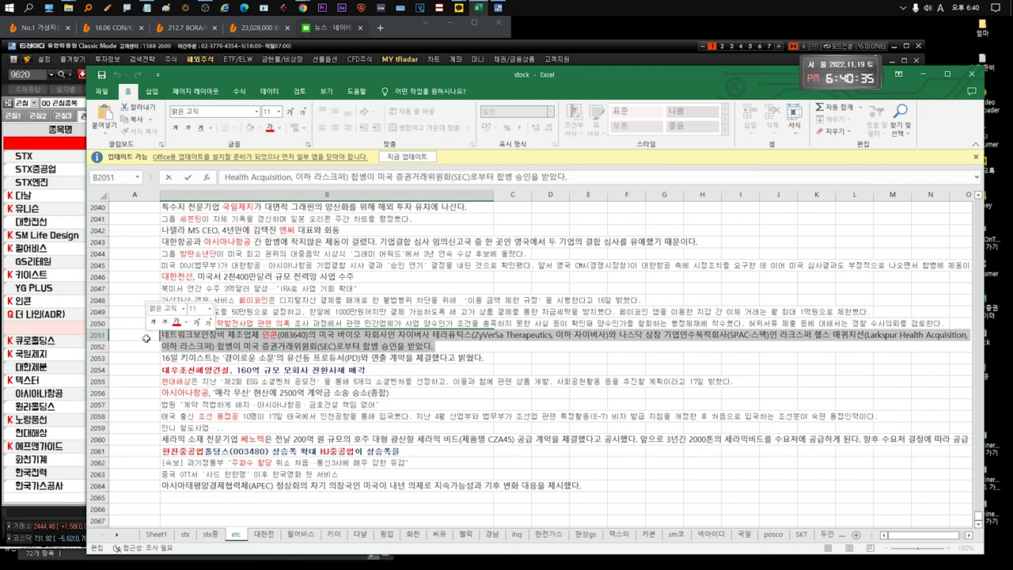
{"action": "key", "text": "alt+Tab"}
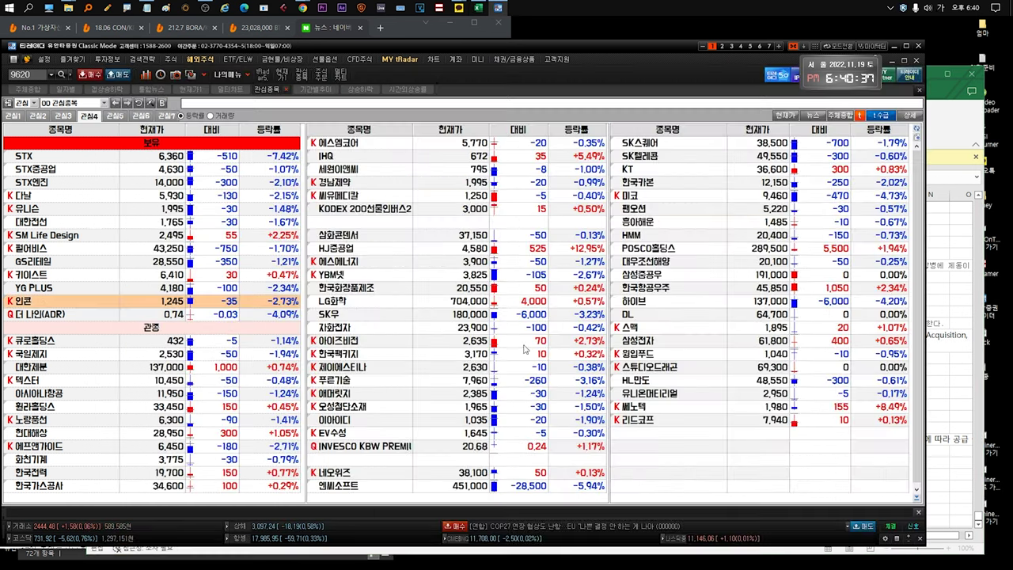
{"action": "left_click", "coordinate": [969, 141]}
Step: Read the 키이스트 director contract note in B2053, highlighting the passage about '경이로운 소문'
{"action": "left_click", "coordinate": [238, 360]}
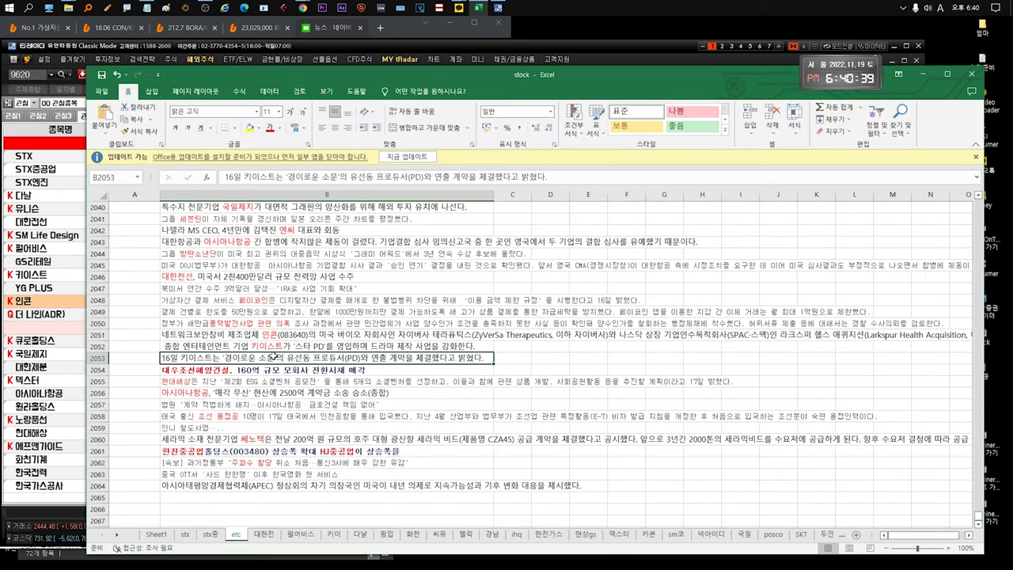
{"action": "double_click", "coordinate": [372, 361]}
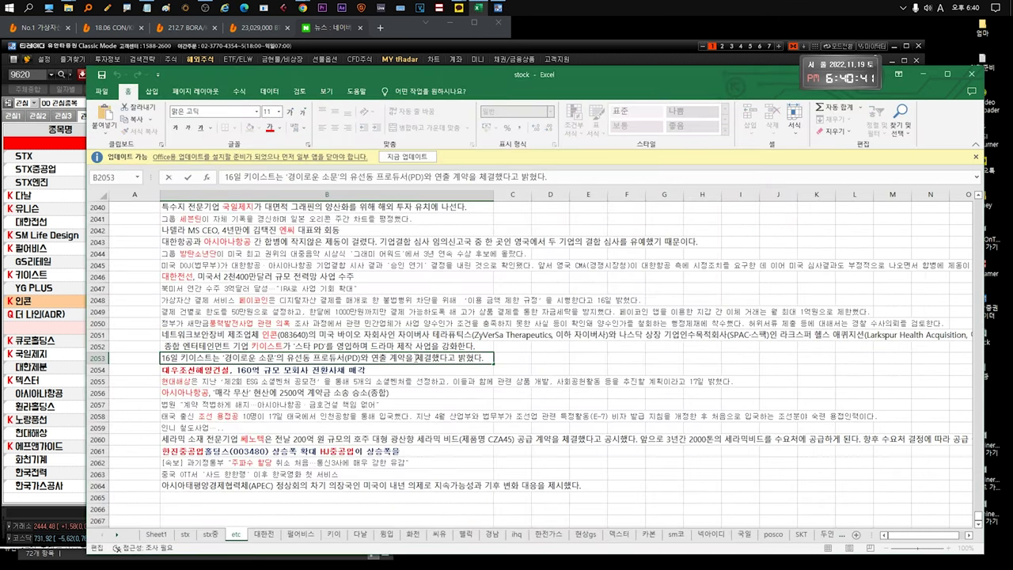
{"action": "left_click_drag", "start_coordinate": [418, 358], "coordinate": [161, 357]}
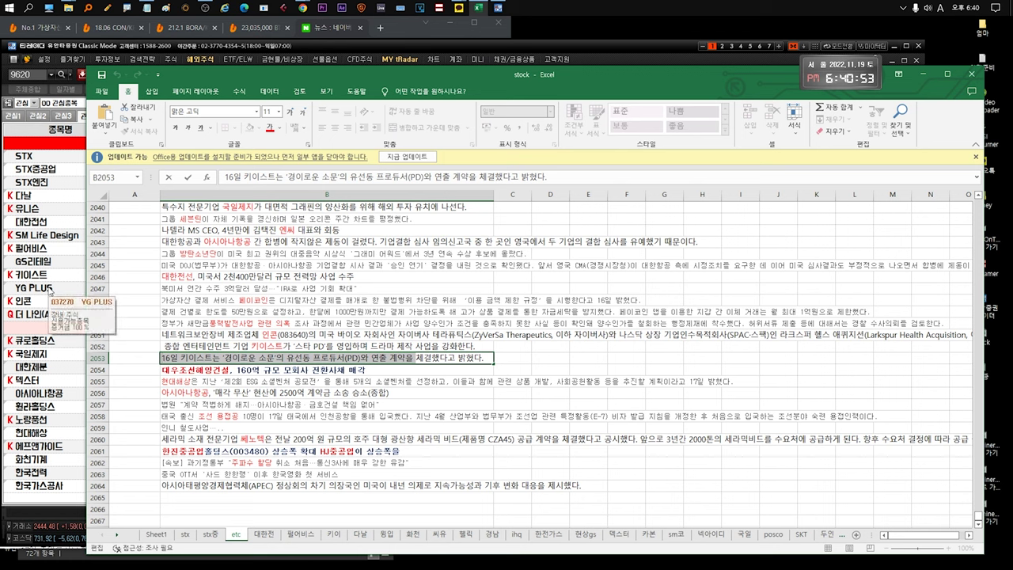
Step: Read the 대우조선해양건설 convertible bond sale entry in B2054 and the 현대해상 ESG entry in B2055, highlighting parts of each
{"action": "left_click", "coordinate": [273, 372]}
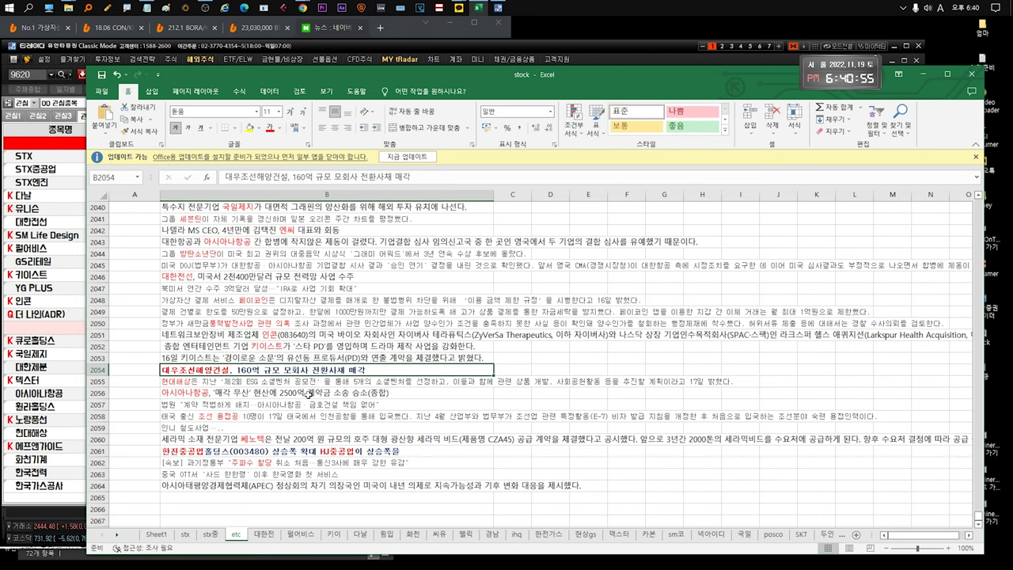
{"action": "double_click", "coordinate": [254, 371]}
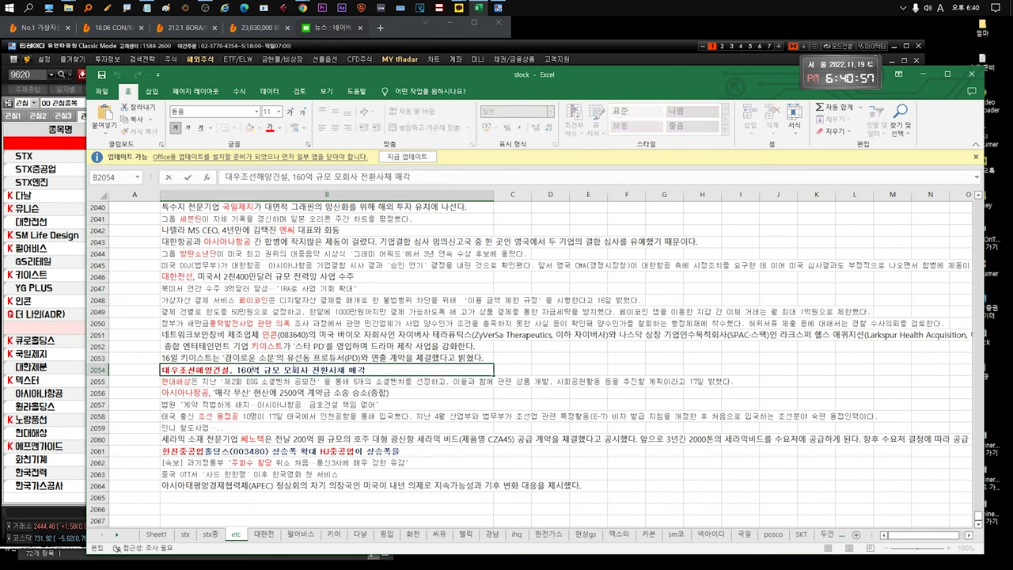
{"action": "left_click_drag", "start_coordinate": [291, 371], "coordinate": [366, 371]}
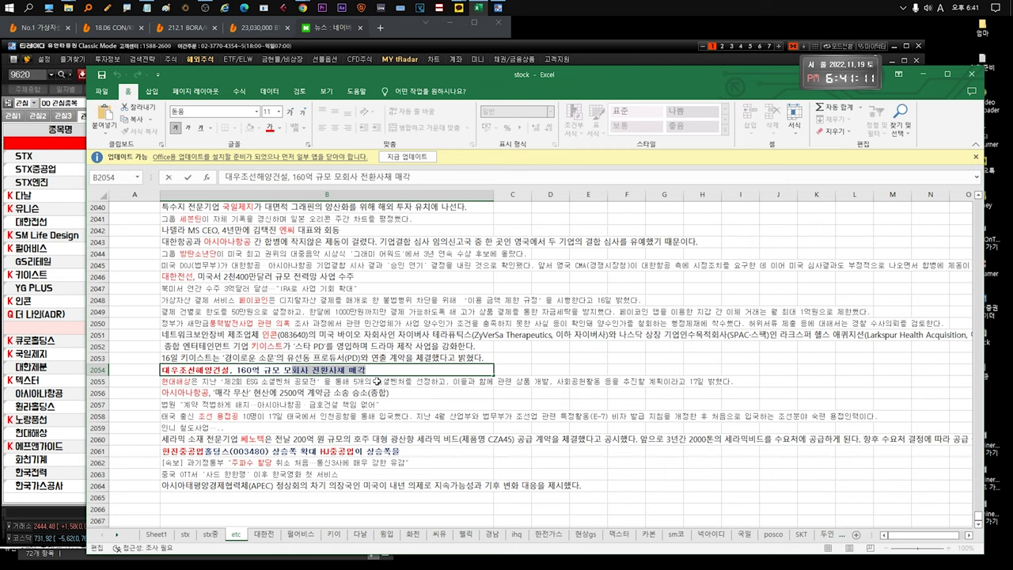
{"action": "left_click", "coordinate": [377, 381]}
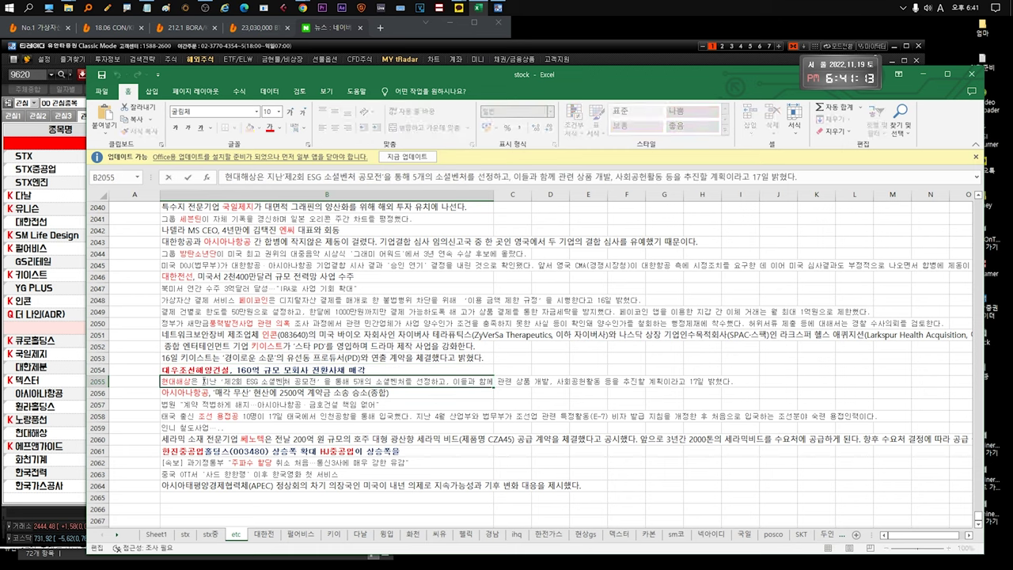
{"action": "left_click_drag", "start_coordinate": [241, 381], "coordinate": [353, 380]}
{"action": "left_click_drag", "start_coordinate": [211, 380], "coordinate": [144, 378]}
Step: Read the 아시아나항공 lawsuit headline in B2056, highlighting the full text and the passage on the 2500억 계약금 소송
{"action": "left_click", "coordinate": [261, 394]}
{"action": "double_click", "coordinate": [289, 393]}
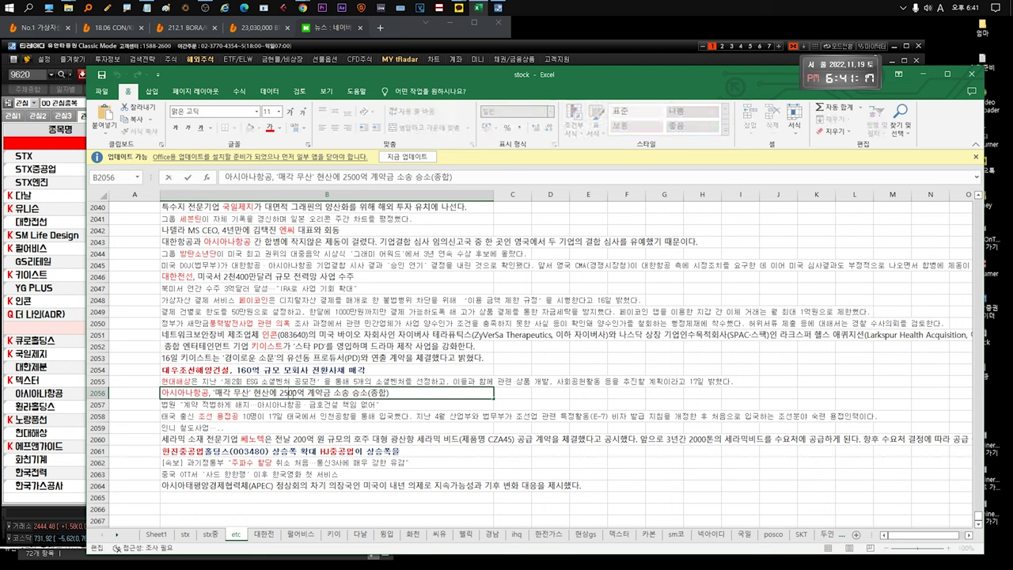
{"action": "left_click_drag", "start_coordinate": [392, 393], "coordinate": [157, 393]}
{"action": "left_click_drag", "start_coordinate": [255, 394], "coordinate": [391, 394]}
{"action": "left_click", "coordinate": [272, 394]}
{"action": "scroll", "coordinate": [288, 390], "scroll_direction": "down", "scroll_amount": 1}
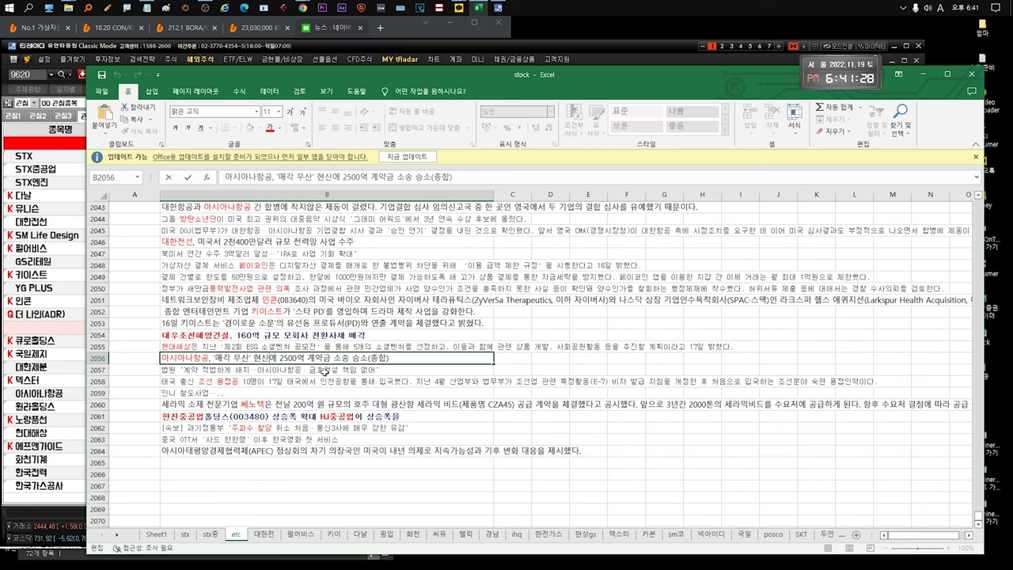
Step: Check the court ruling note in B2057 and highlight the first sentence about Thai 조선 용접공 in B2058
{"action": "left_click", "coordinate": [325, 371]}
{"action": "left_click", "coordinate": [268, 384]}
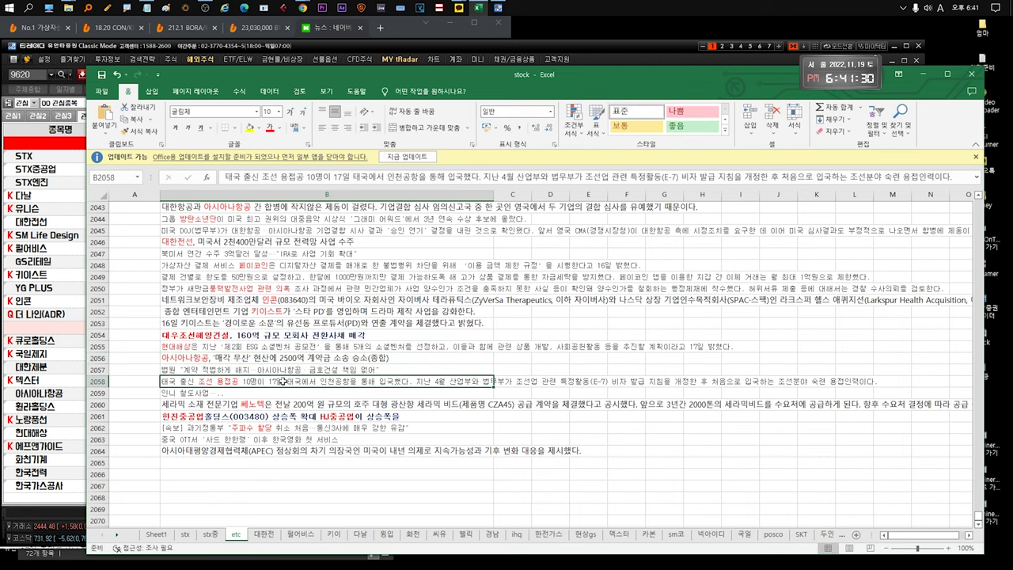
{"action": "double_click", "coordinate": [283, 381]}
{"action": "left_click_drag", "start_coordinate": [410, 381], "coordinate": [156, 381]}
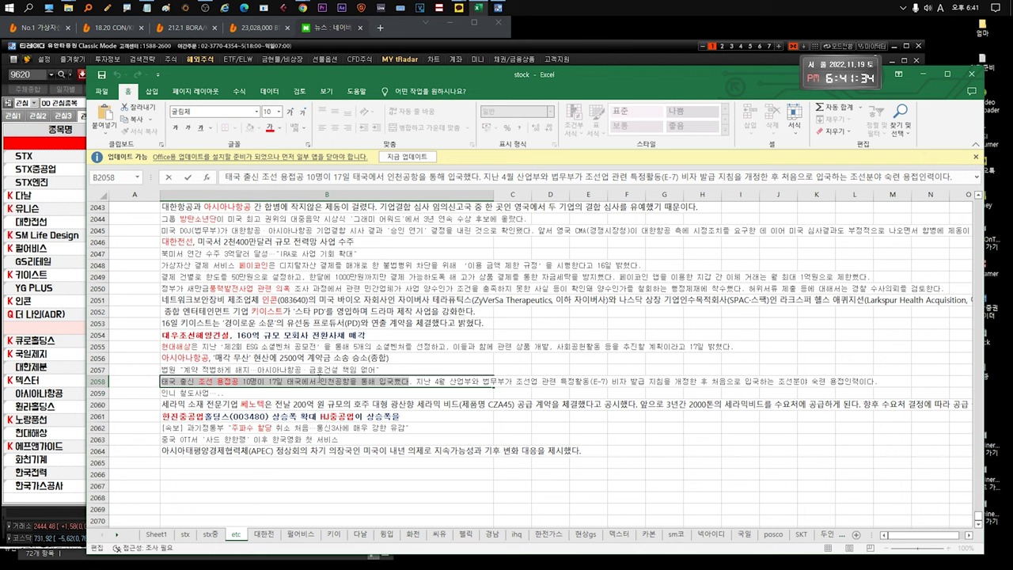
{"action": "left_click", "coordinate": [320, 392]}
{"action": "left_click", "coordinate": [327, 385]}
Step: Highlight the 인니 철도사업 note in B2059 and the full 쎄노텍 ceramic bead supply contract entry in B2060
{"action": "left_click", "coordinate": [304, 393]}
{"action": "double_click", "coordinate": [220, 393]}
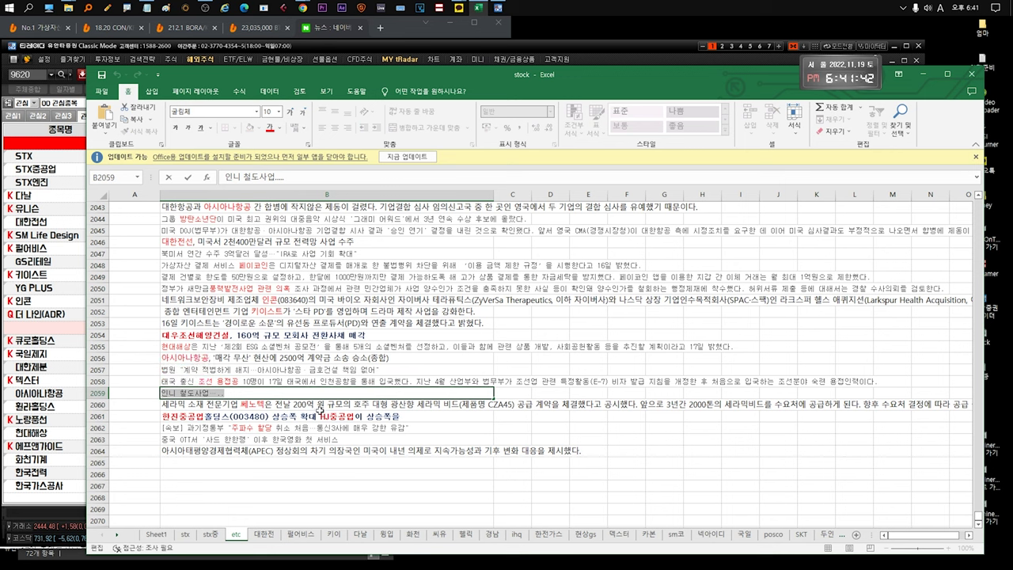
{"action": "left_click", "coordinate": [341, 404]}
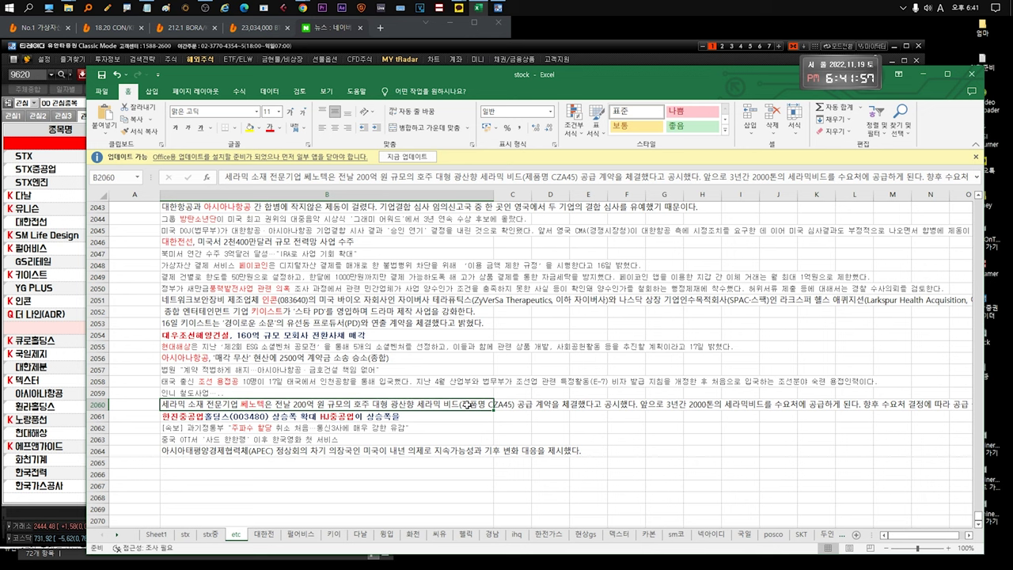
{"action": "double_click", "coordinate": [396, 405]}
{"action": "left_click_drag", "start_coordinate": [418, 404], "coordinate": [162, 405]}
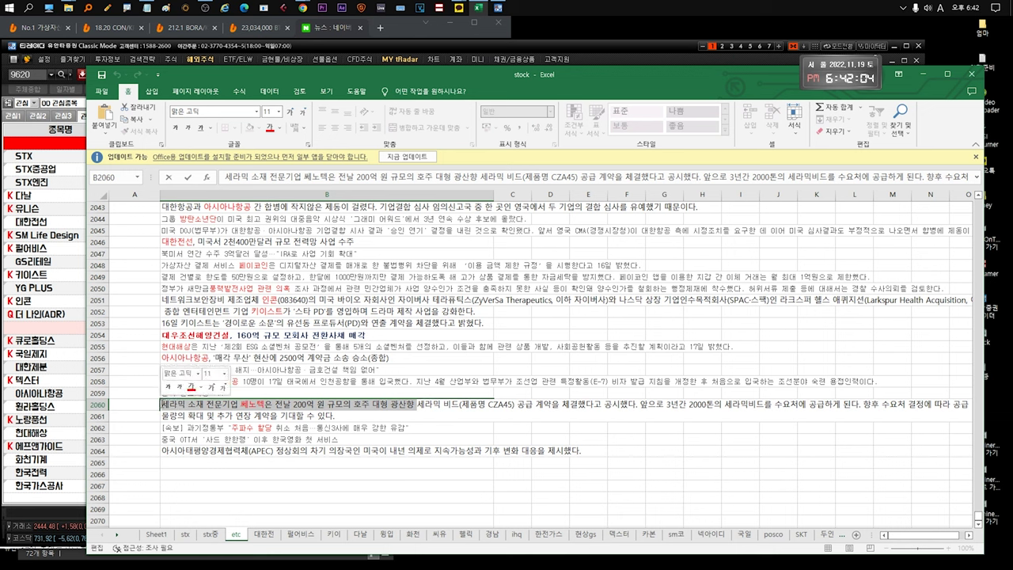
{"action": "left_click_drag", "start_coordinate": [341, 415], "coordinate": [145, 391]}
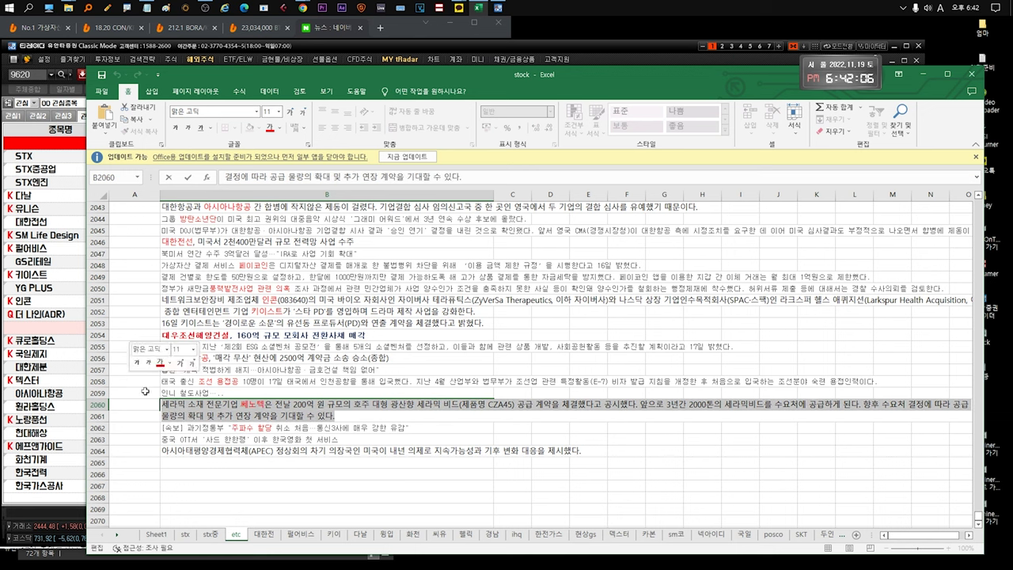
Step: Read the 과기정통부 breaking news in B2062, highlighting the words '주파수 할당'
{"action": "left_click", "coordinate": [327, 429]}
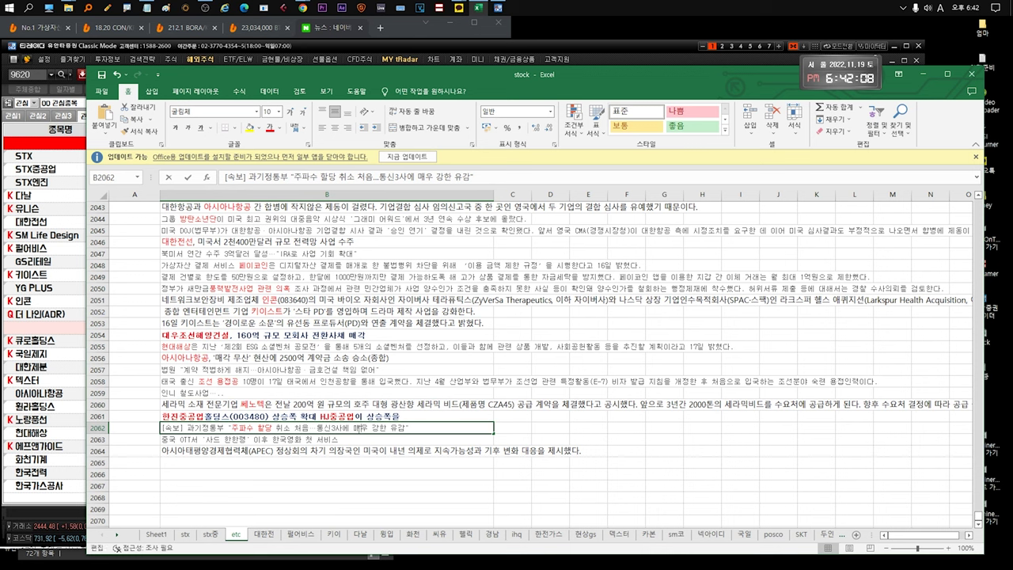
{"action": "double_click", "coordinate": [360, 428]}
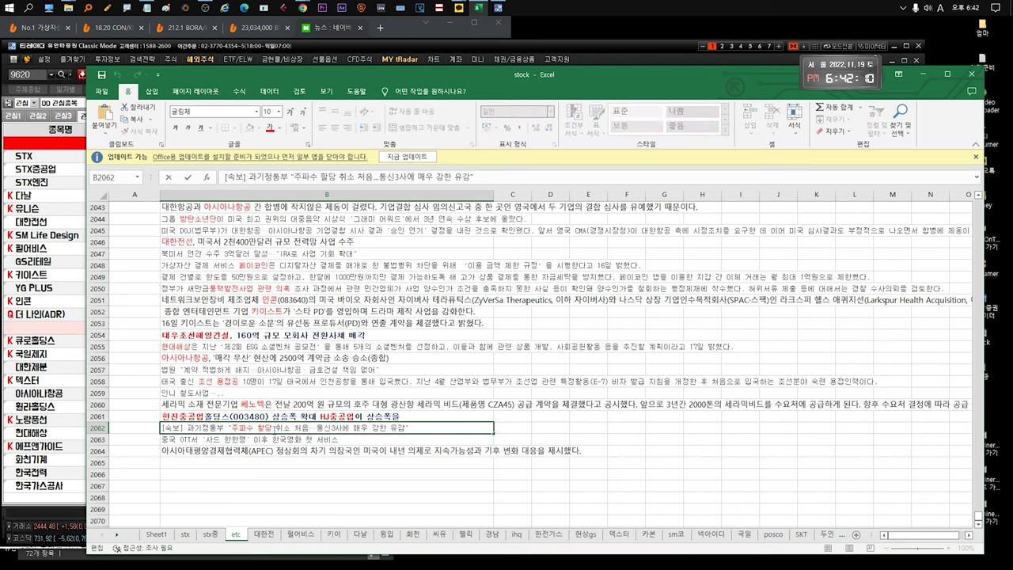
{"action": "left_click_drag", "start_coordinate": [274, 429], "coordinate": [226, 428]}
{"action": "left_click", "coordinate": [413, 428]}
Step: Highlight the entry in B2063 about the first Korean film service on a Chinese OTT after '사드 한한령'
{"action": "left_click", "coordinate": [316, 441]}
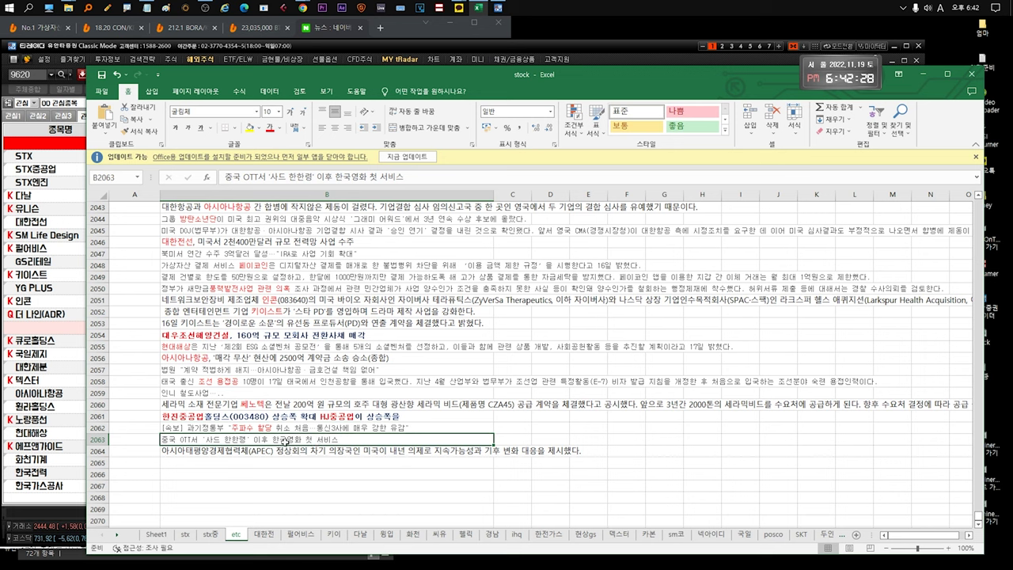
{"action": "double_click", "coordinate": [286, 441]}
{"action": "left_click_drag", "start_coordinate": [191, 441], "coordinate": [112, 436]}
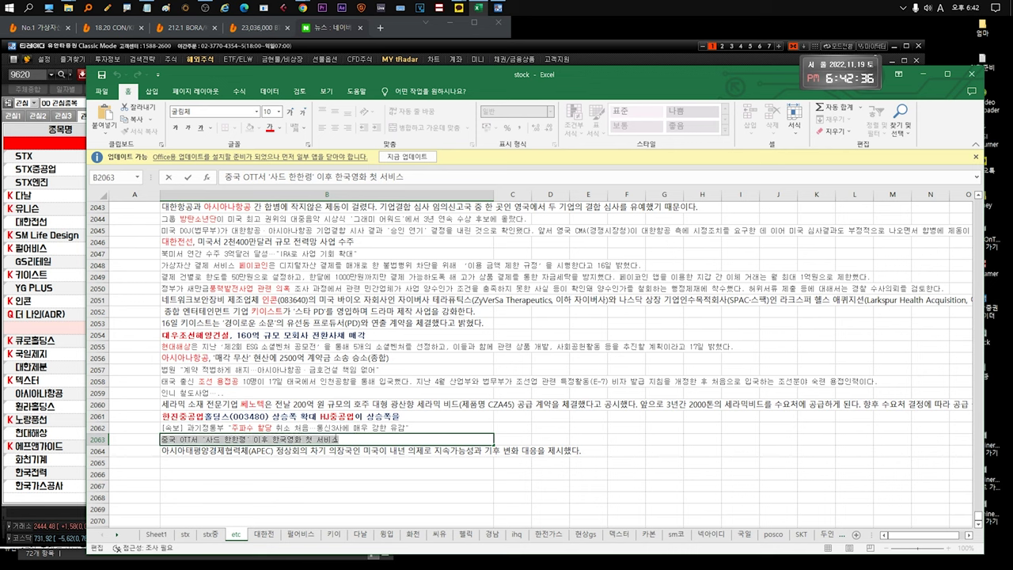
{"action": "left_click", "coordinate": [276, 465]}
Step: Finish the etc sheet review at the APEC entry in B2064 and switch to the stx sheet
{"action": "left_click", "coordinate": [210, 448]}
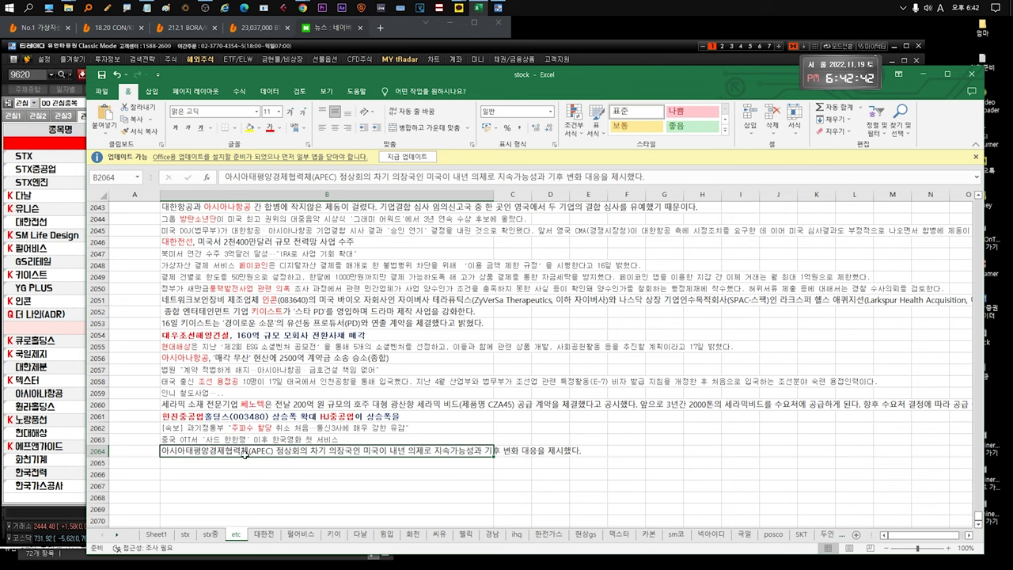
{"action": "key", "text": "Up"}
{"action": "key", "text": "Down"}
{"action": "key", "text": "ctrl+Page_Up"}
{"action": "key", "text": "ctrl+Page_Up"}
{"action": "key", "text": "ctrl+Page_Up"}
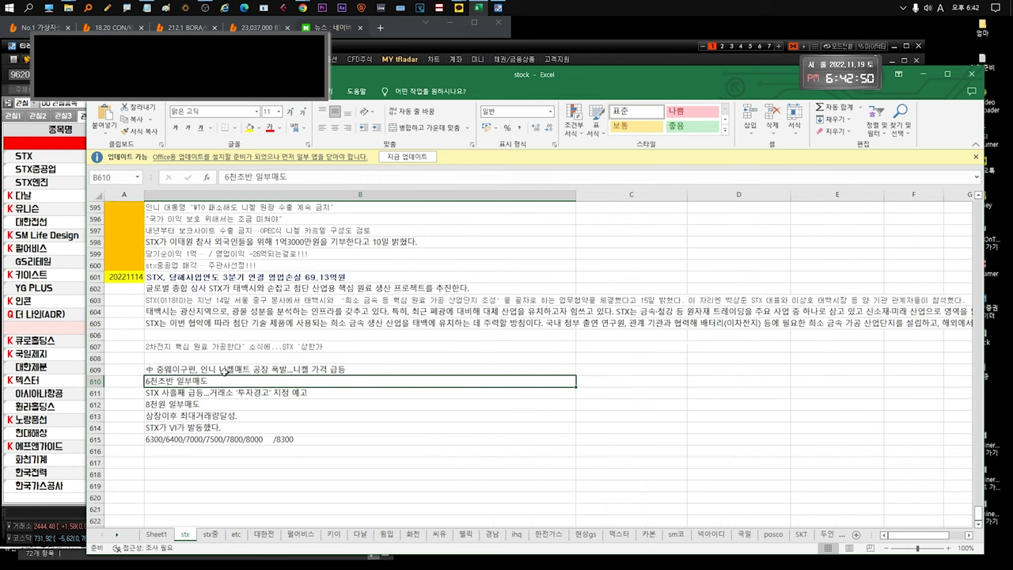
Step: Read the 20221114 STX third-quarter results entry in B601, highlighting the operating loss passage
{"action": "left_click", "coordinate": [230, 279]}
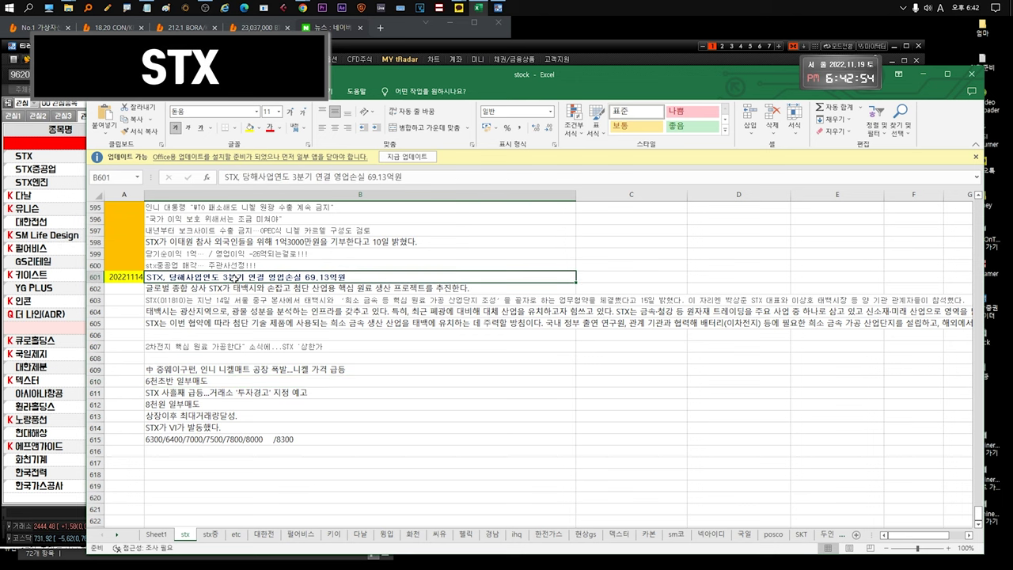
{"action": "left_click", "coordinate": [263, 253]}
{"action": "left_click", "coordinate": [307, 279]}
{"action": "double_click", "coordinate": [307, 277]}
{"action": "left_click_drag", "start_coordinate": [347, 277], "coordinate": [191, 277]}
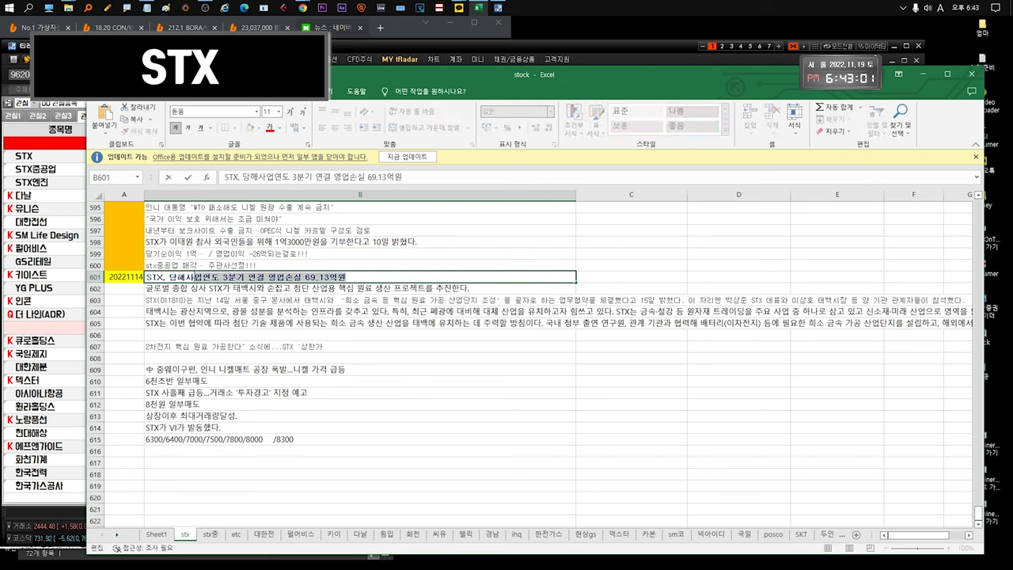
Step: Read the STX and 태백시 core raw material project entry in B602, highlighting its opening words through '첨단'
{"action": "left_click", "coordinate": [261, 288]}
{"action": "double_click", "coordinate": [312, 288]}
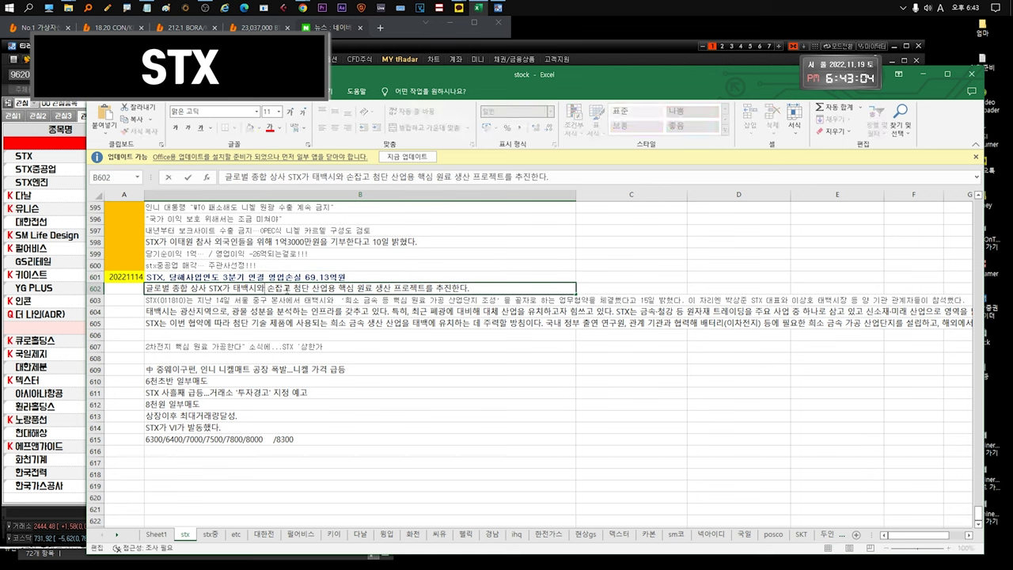
{"action": "left_click_drag", "start_coordinate": [312, 288], "coordinate": [139, 289]}
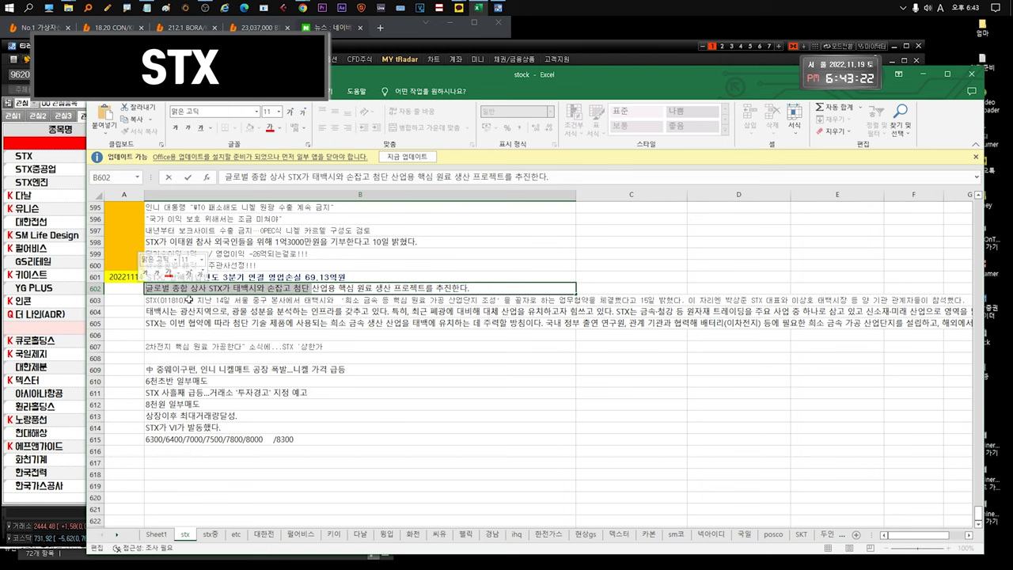
{"action": "key", "text": "Return"}
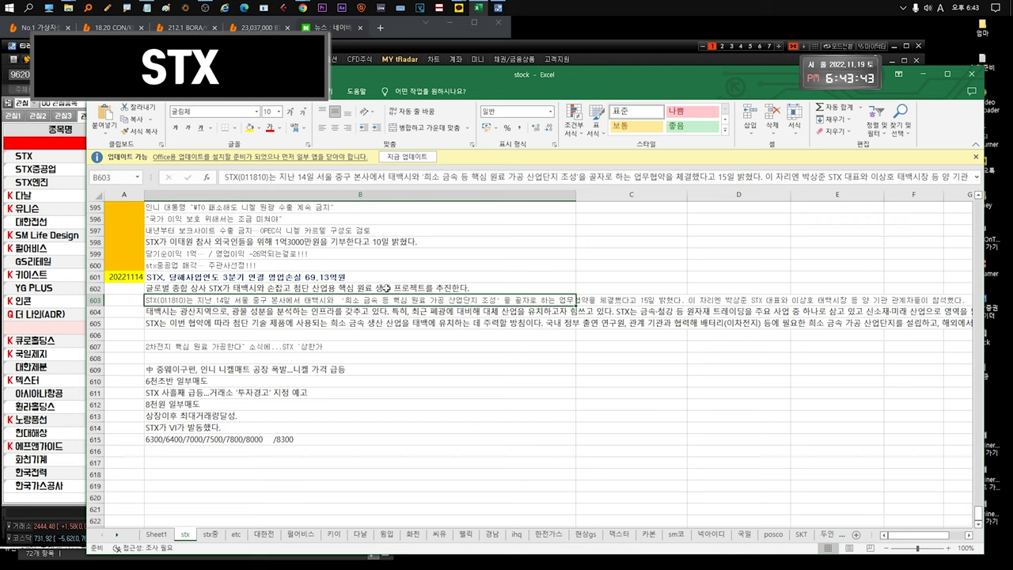
Step: Review the details of the STX and 태백시 agreement in B603 to B605 and select the range B602:B606
{"action": "left_click", "coordinate": [198, 393]}
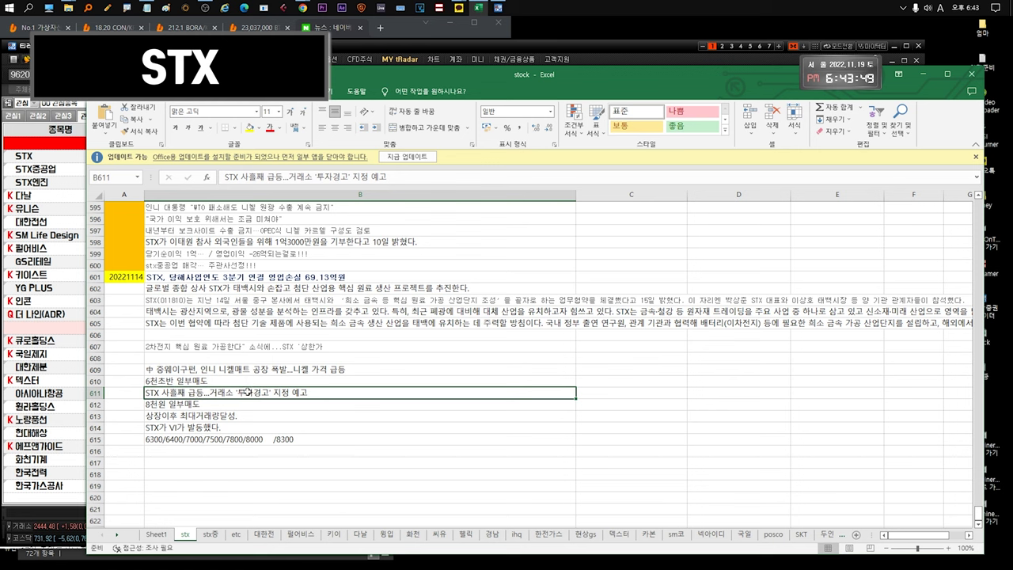
{"action": "left_click_drag", "start_coordinate": [325, 302], "coordinate": [329, 320]}
{"action": "left_click", "coordinate": [365, 308]}
{"action": "left_click", "coordinate": [368, 299]}
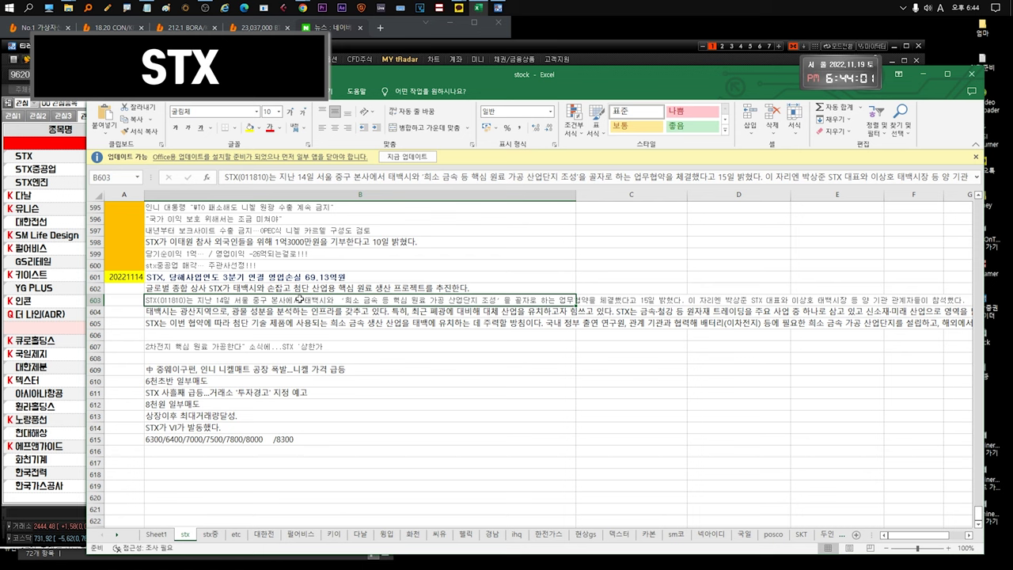
{"action": "double_click", "coordinate": [458, 321]}
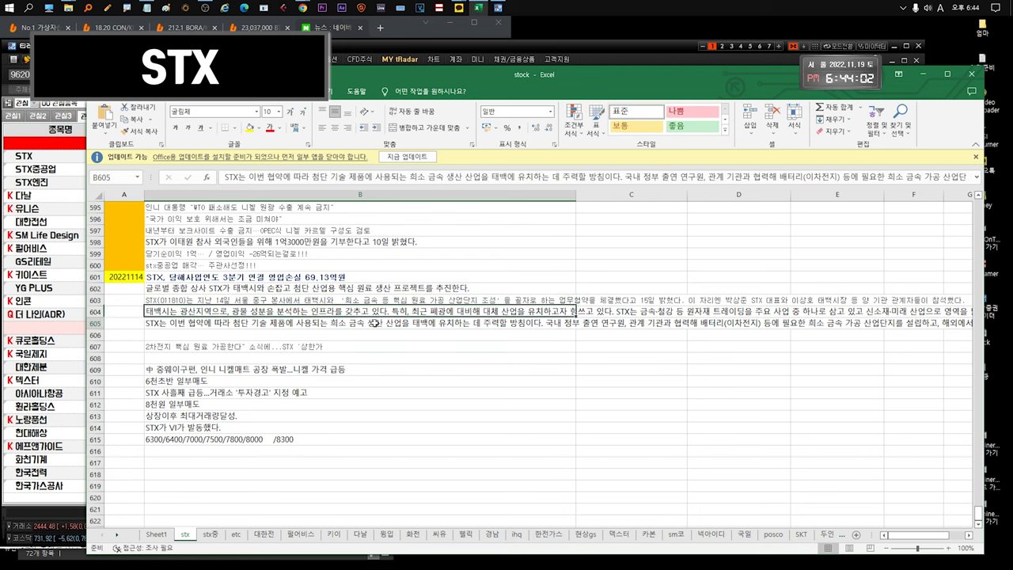
{"action": "left_click_drag", "start_coordinate": [728, 323], "coordinate": [761, 323]}
{"action": "left_click_drag", "start_coordinate": [179, 290], "coordinate": [216, 345]}
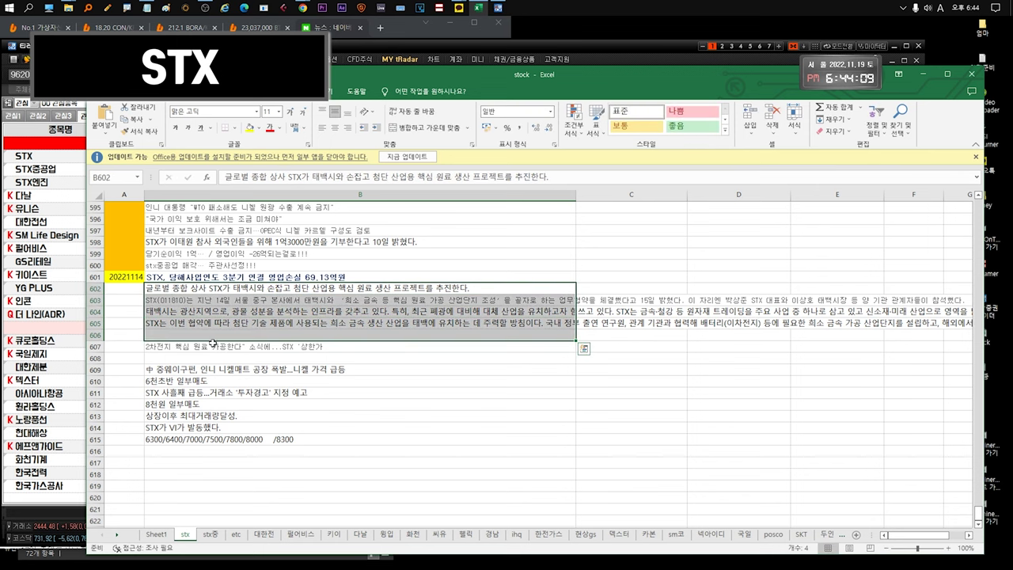
Step: Highlight the STX 상한가 news in B607 and the Indonesian nickel plant explosion headline in B609
{"action": "double_click", "coordinate": [215, 346]}
{"action": "left_click_drag", "start_coordinate": [331, 346], "coordinate": [146, 346]}
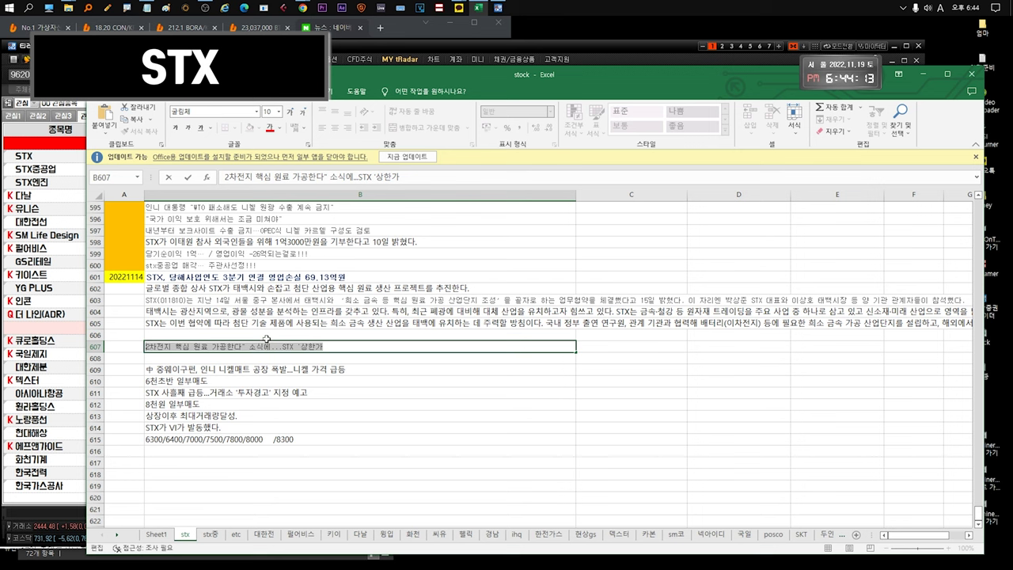
{"action": "scroll", "coordinate": [267, 339], "scroll_direction": "down", "scroll_amount": 1}
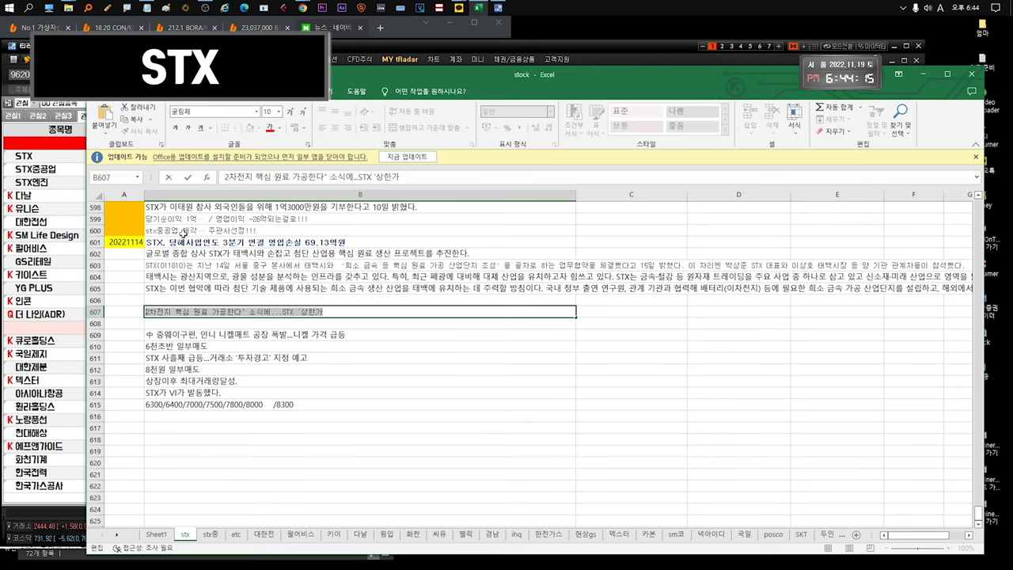
{"action": "double_click", "coordinate": [313, 335]}
{"action": "key", "text": "shift+End"}
{"action": "left_click_drag", "start_coordinate": [294, 339], "coordinate": [143, 335]}
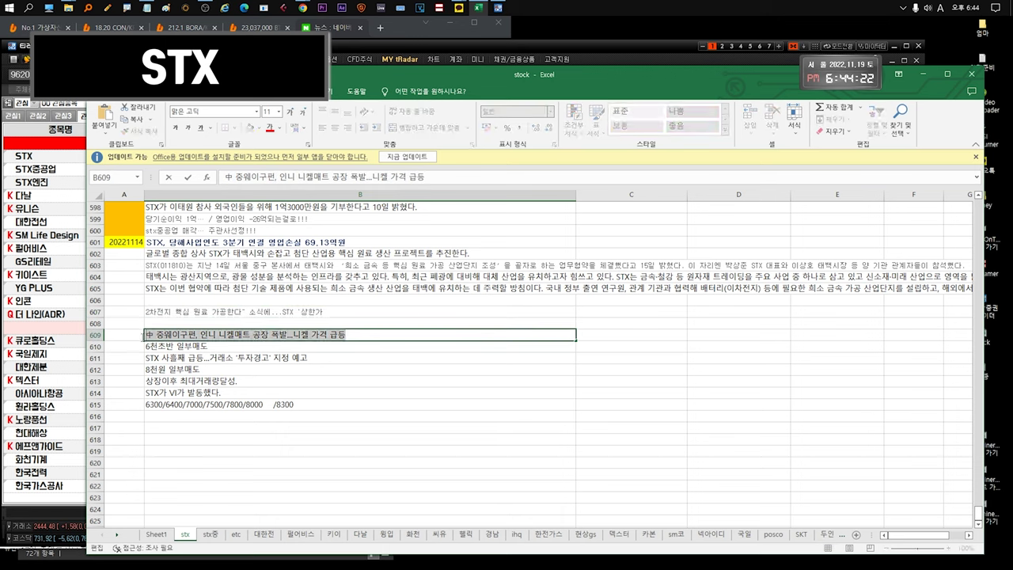
Step: Append '3 .. 종전이든 휴전이든?' to the nickel price headline in B609
{"action": "left_click", "coordinate": [366, 334]}
{"action": "type", "text": "3"}
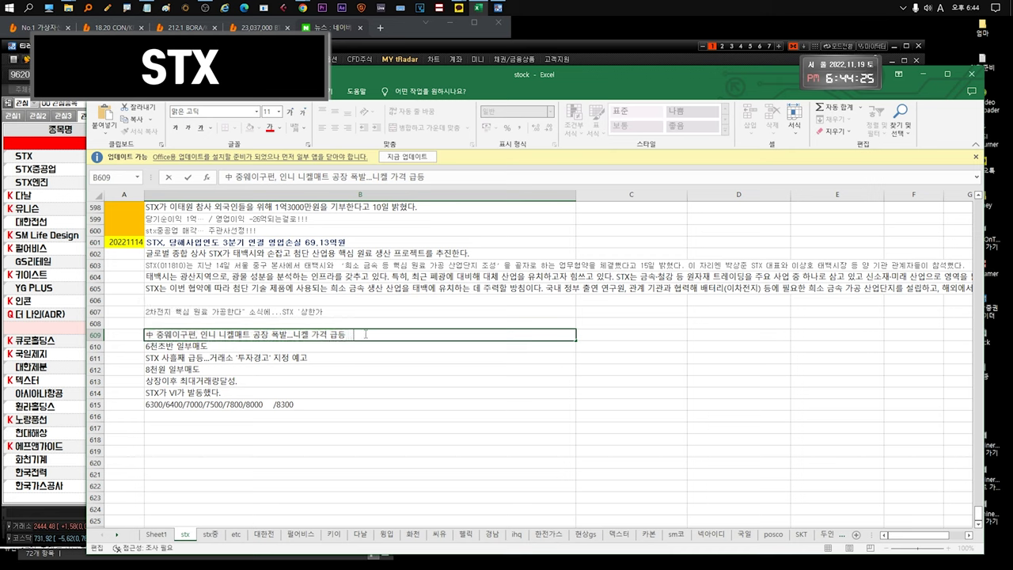
{"action": "type", "text": " .."}
{"action": "key", "text": "Hangul"}
{"action": "type", "text": "종전이든"}
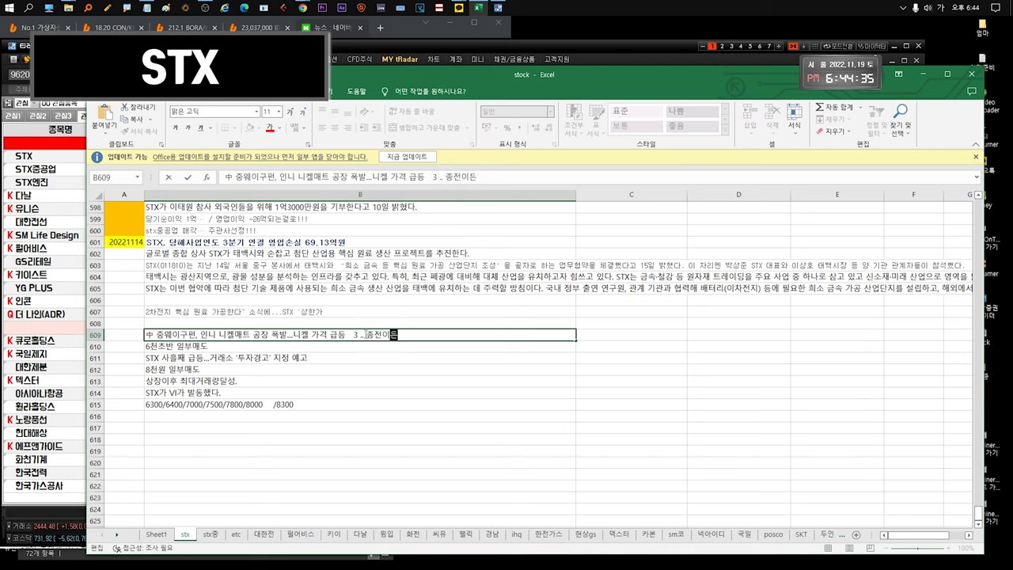
{"action": "type", "text": " 휴전이든?"}
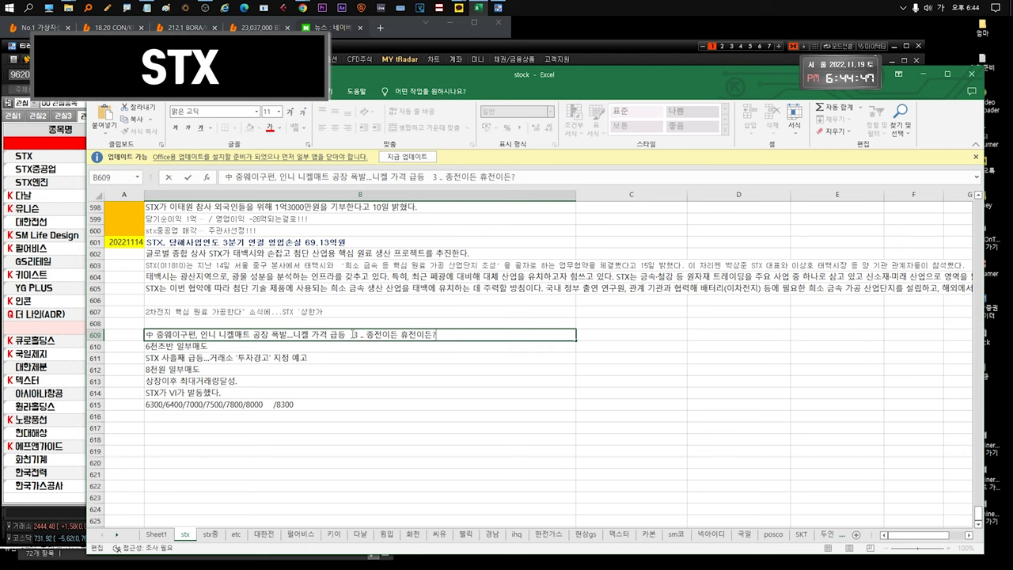
{"action": "left_click_drag", "start_coordinate": [352, 334], "coordinate": [438, 334]}
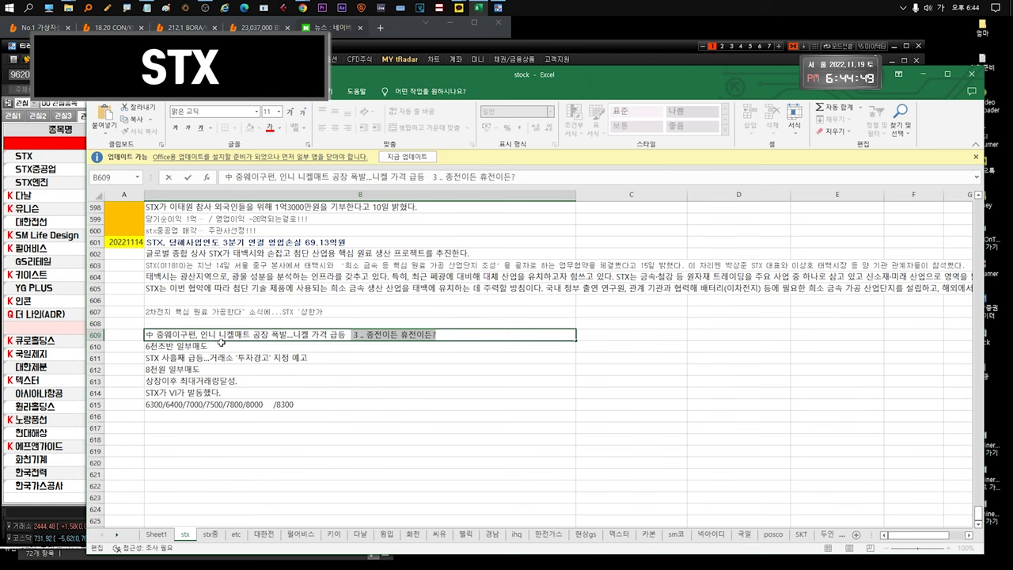
{"action": "left_click", "coordinate": [210, 346]}
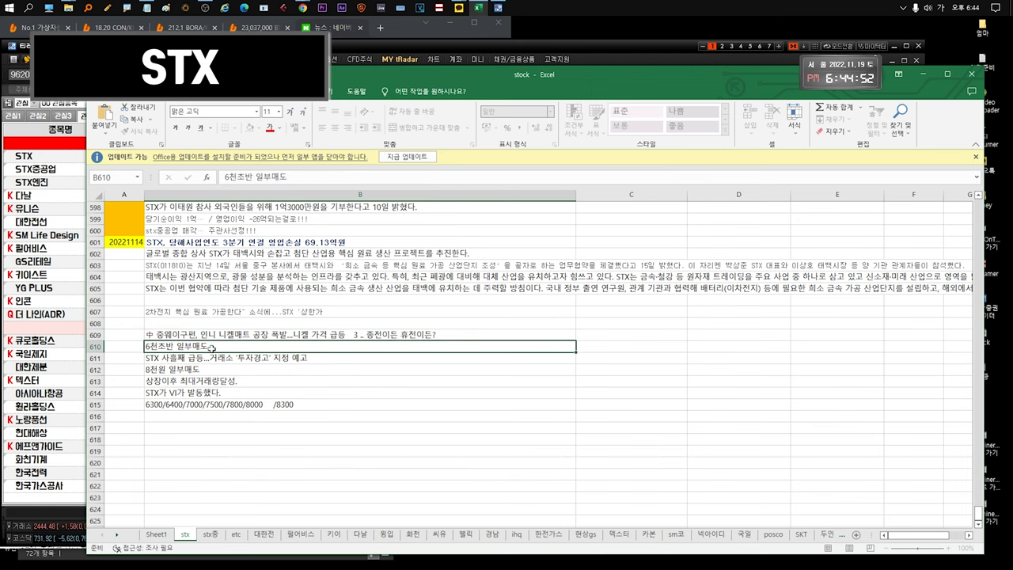
Step: Review the 6천초반 일부매도 entry in B610, opening the cell to highlight its text
{"action": "left_click", "coordinate": [225, 358]}
{"action": "left_click", "coordinate": [208, 345]}
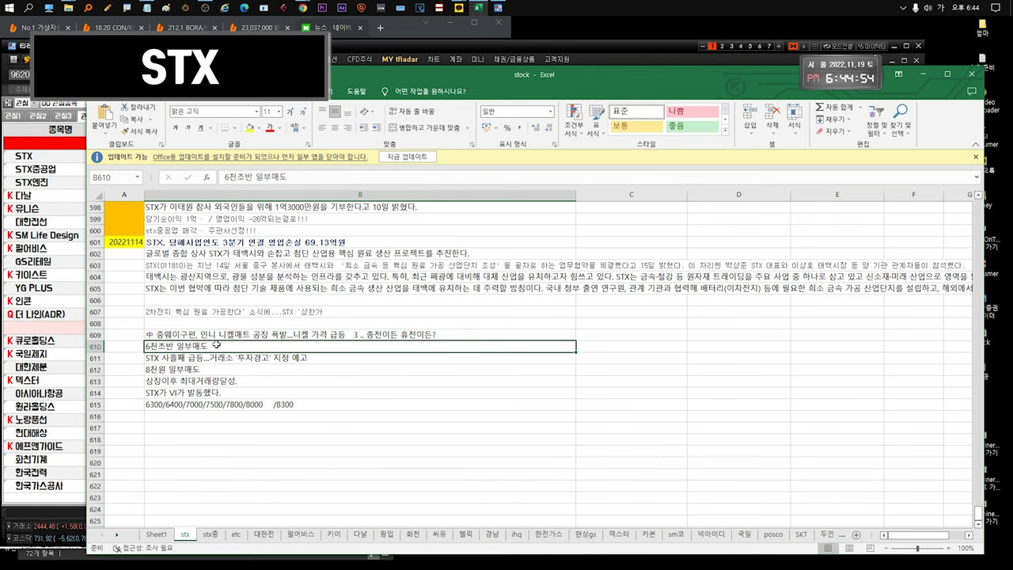
{"action": "double_click", "coordinate": [208, 345]}
{"action": "left_click_drag", "start_coordinate": [209, 345], "coordinate": [127, 346]}
{"action": "left_click", "coordinate": [126, 347]}
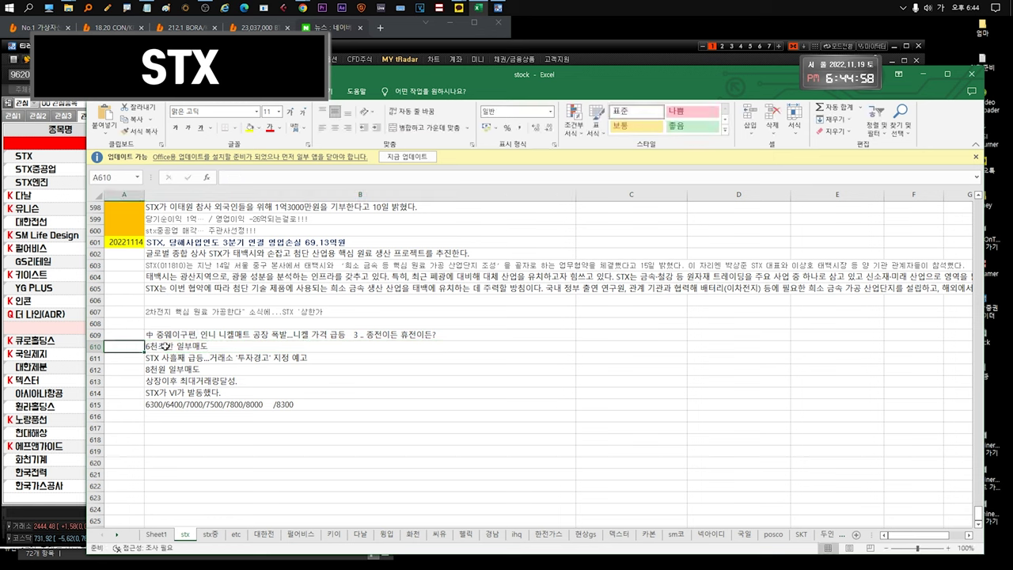
{"action": "double_click", "coordinate": [217, 346]}
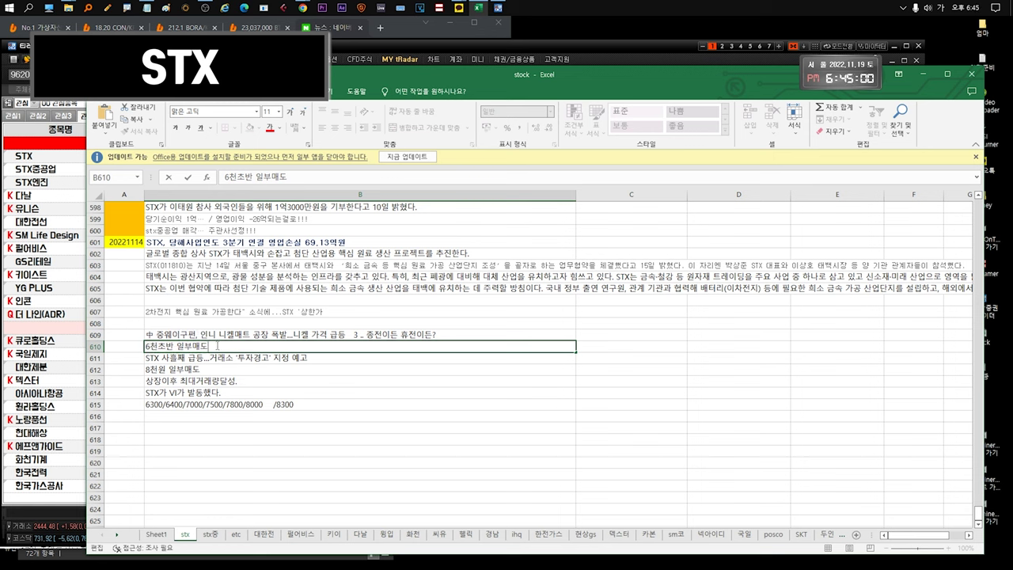
Step: Append '세력 마이너스 끝내려고했던것... 2%' to the 투자경고 headline in B611
{"action": "left_click", "coordinate": [204, 360]}
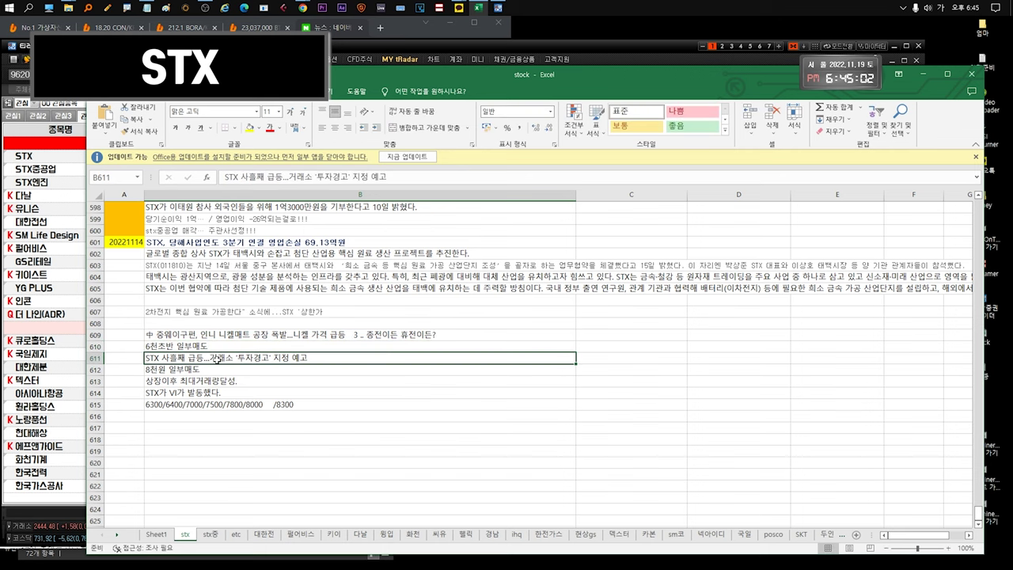
{"action": "double_click", "coordinate": [316, 358]}
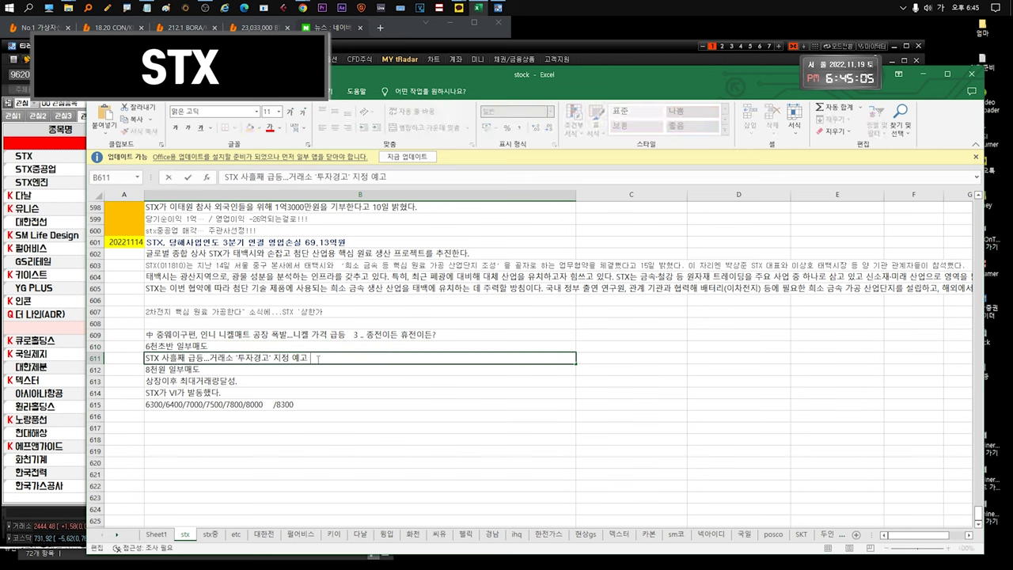
{"action": "type", "text": "세력 음봉"}
{"action": "key", "text": "BackSpace"}
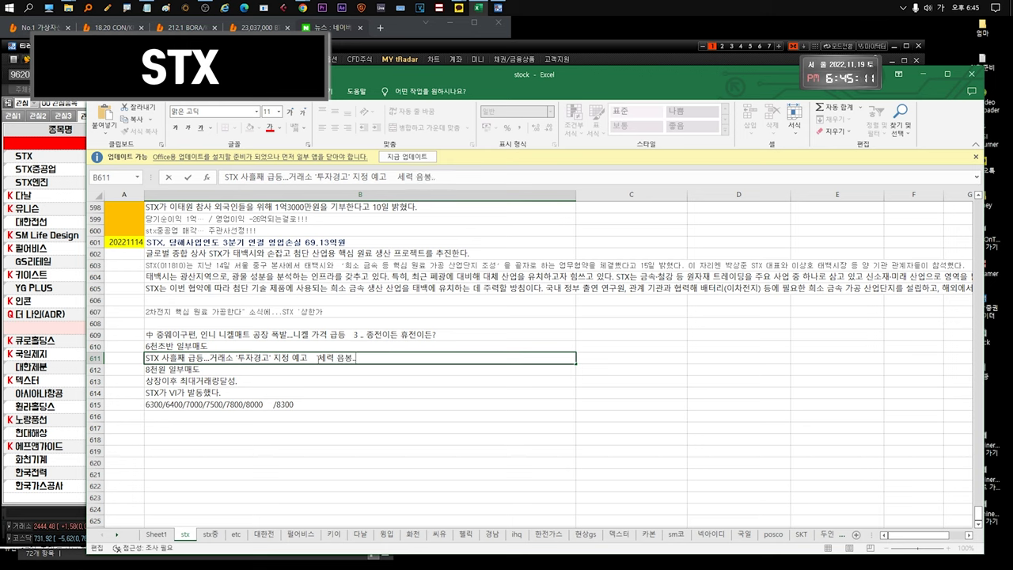
{"action": "key", "text": "BackSpace"}
{"action": "type", "text": "마이너스 끝내려고"}
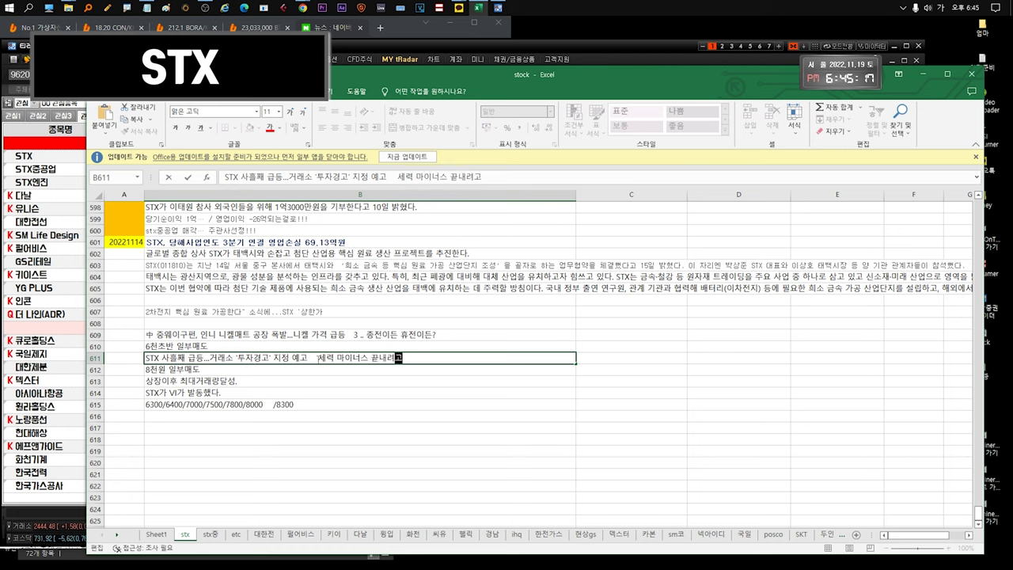
{"action": "type", "text": "해ㅆ던것."}
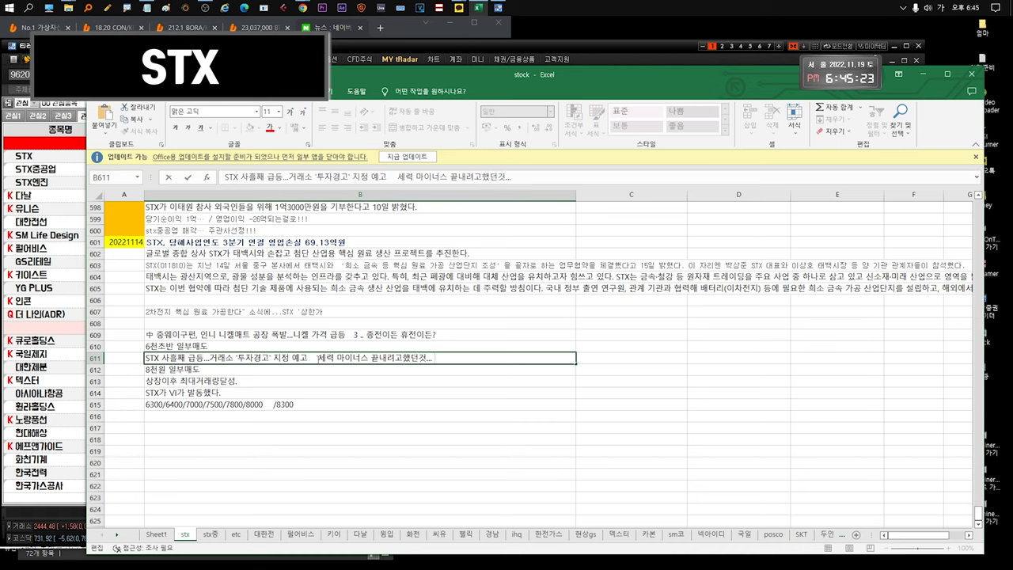
{"action": "type", "text": "2%"}
{"action": "left_click", "coordinate": [166, 372]}
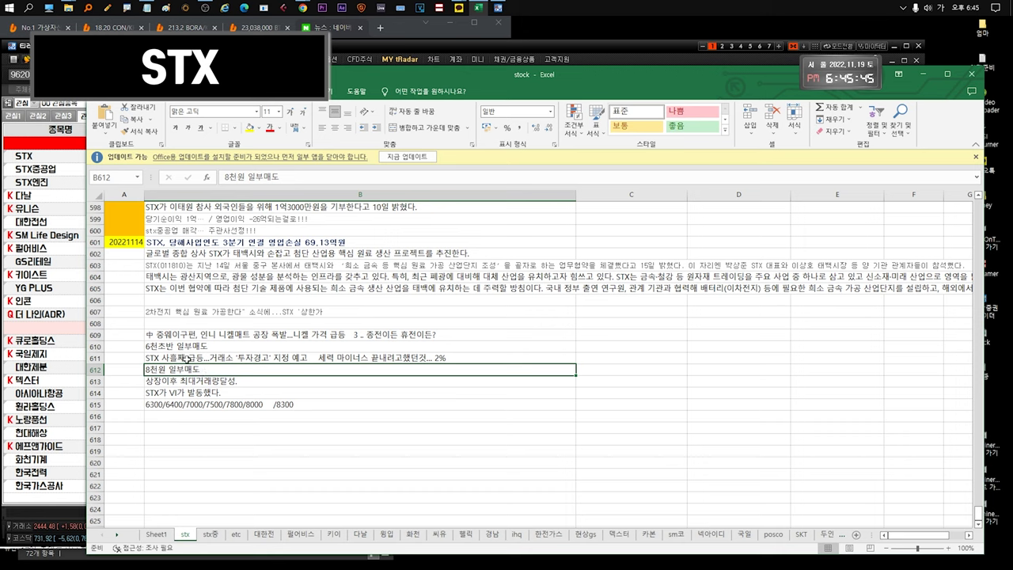
Step: Append '5600 유증... 3rd계좌 ... 2/3 정리' to the 8천원 일부매도 entry in B612
{"action": "left_click", "coordinate": [193, 391]}
{"action": "left_click", "coordinate": [203, 381]}
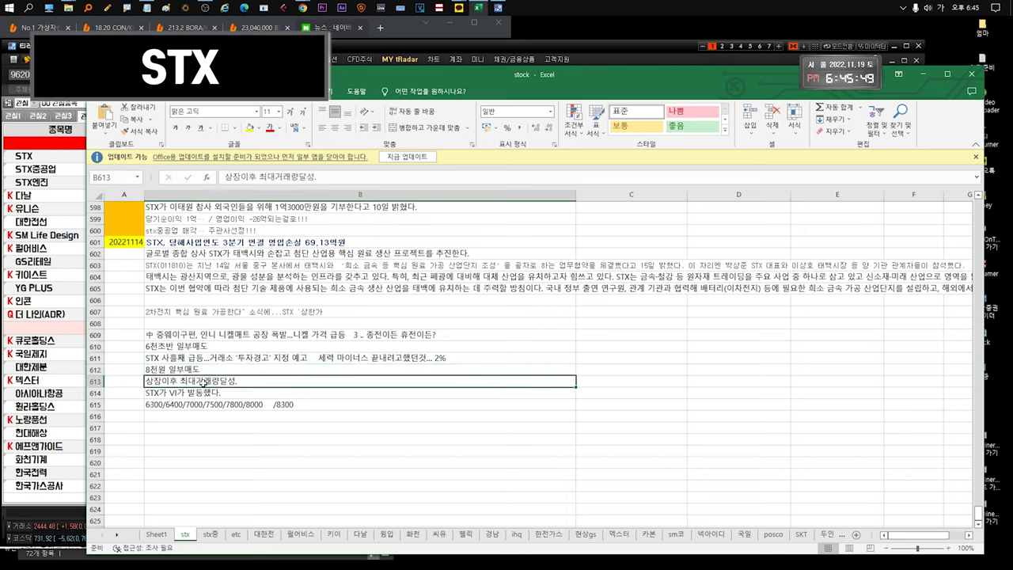
{"action": "left_click", "coordinate": [211, 368]}
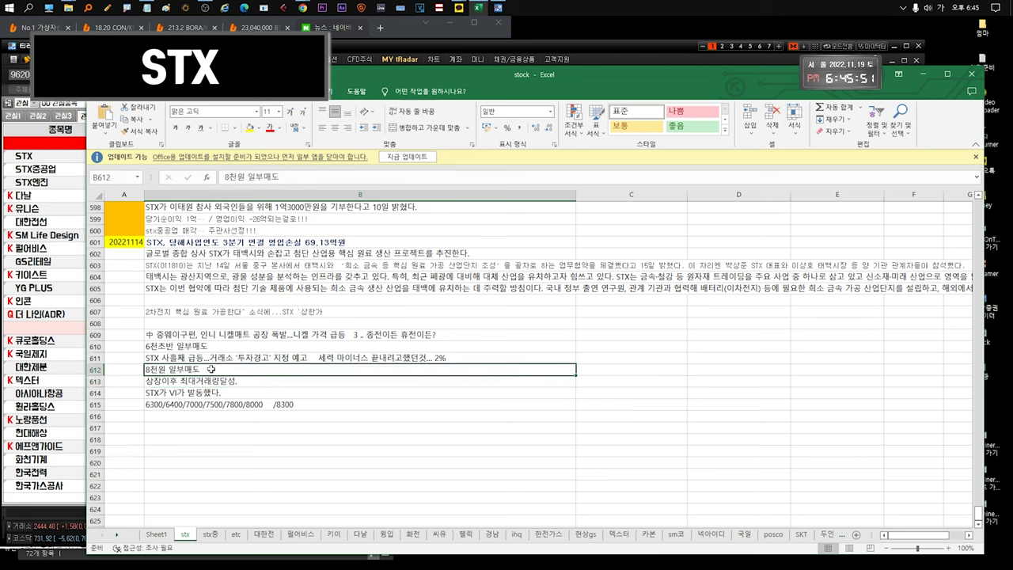
{"action": "double_click", "coordinate": [211, 369]}
{"action": "key", "text": "shift+Home"}
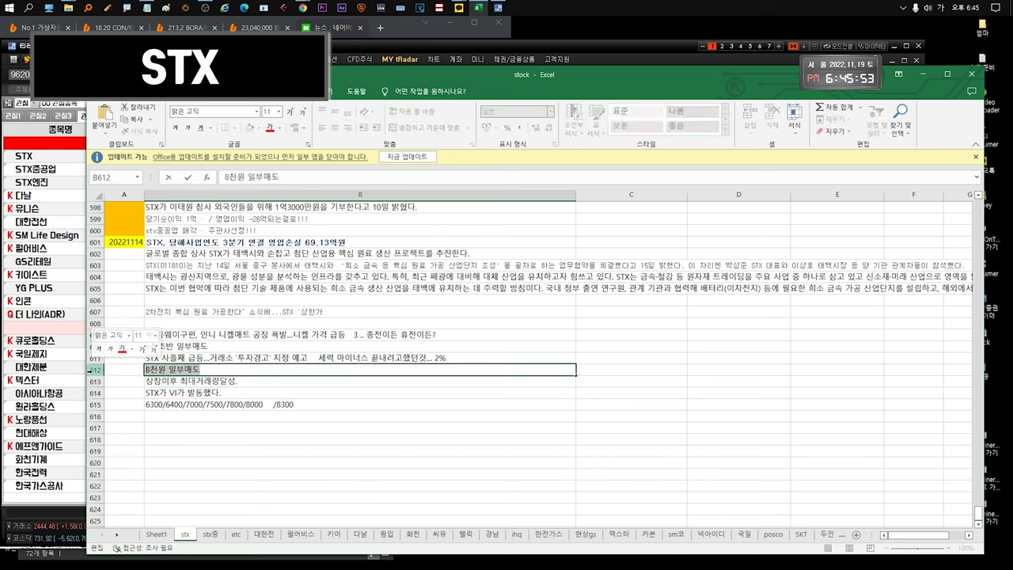
{"action": "left_click", "coordinate": [224, 369]}
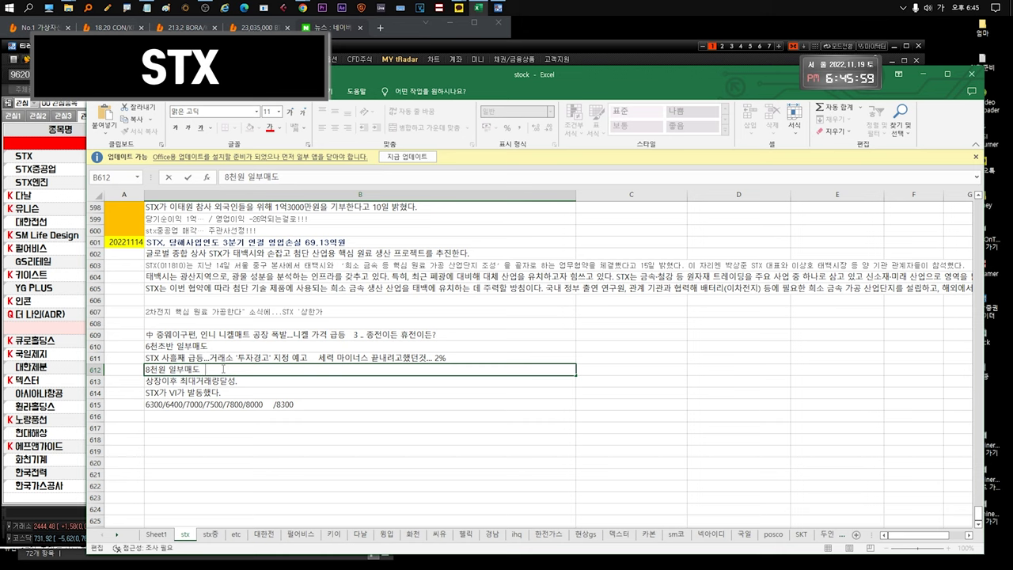
{"action": "type", "text": "5600 유증... 3rd계좌 ..."}
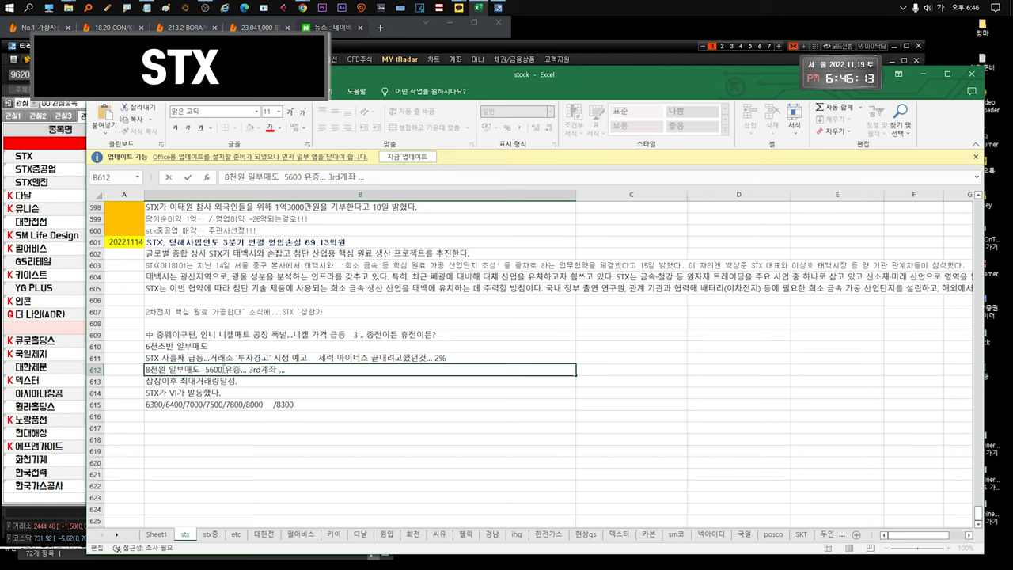
{"action": "type", "text": "2/3 정리"}
{"action": "left_click", "coordinate": [180, 383]}
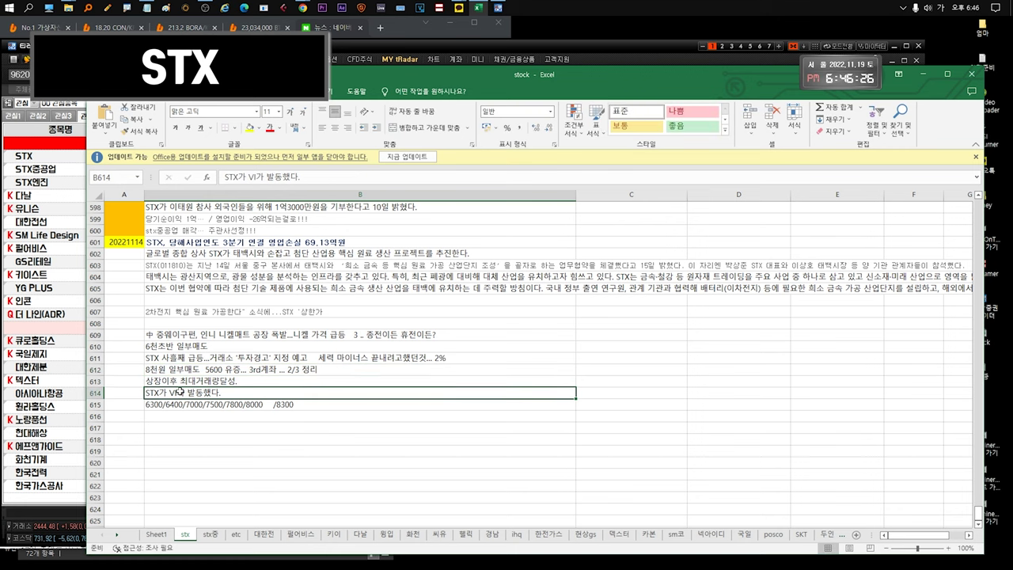
{"action": "double_click", "coordinate": [243, 383]}
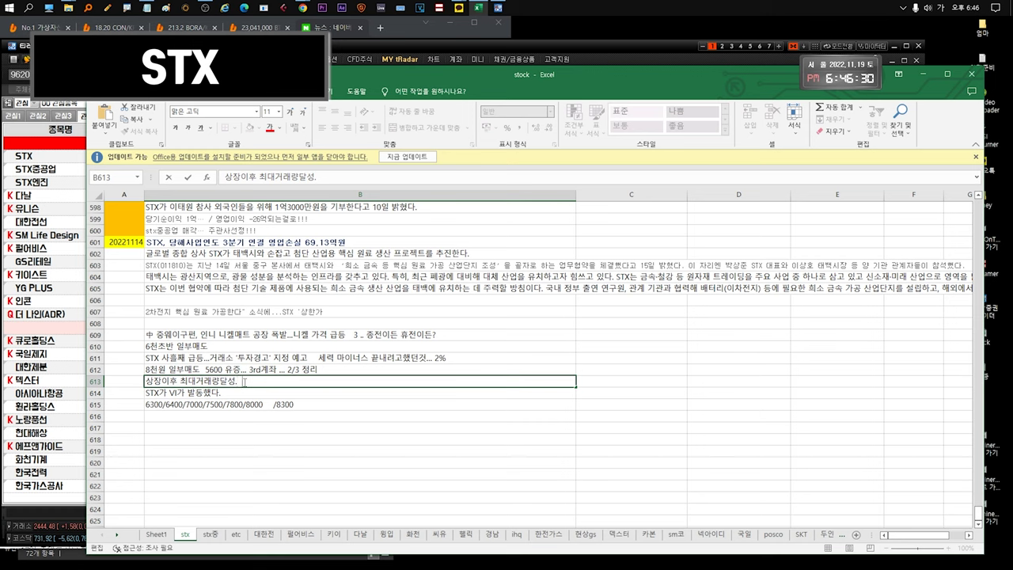
{"action": "type", "text": "대주주50ㅍ프로"}
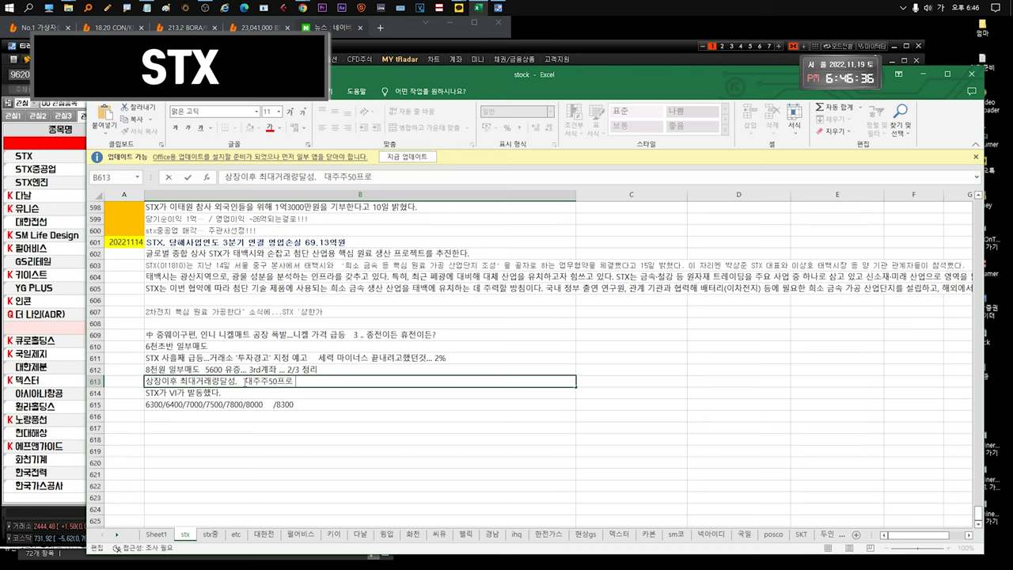
{"action": "type", "text": " 40"}
{"action": "key", "text": "BackSpace"}
{"action": "type", "text": "5"}
{"action": "key", "text": "BackSpace"}
{"action": "key", "text": "BackSpace"}
{"action": "key", "text": "BackSpace"}
{"action": "key", "text": "BackSpace"}
{"action": "key", "text": "BackSpace"}
{"action": "key", "text": "BackSpace"}
{"action": "key", "text": "BackSpace"}
{"action": "key", "text": "BackSpace"}
{"action": "key", "text": "BackSpace"}
{"action": "key", "text": "BackSpace"}
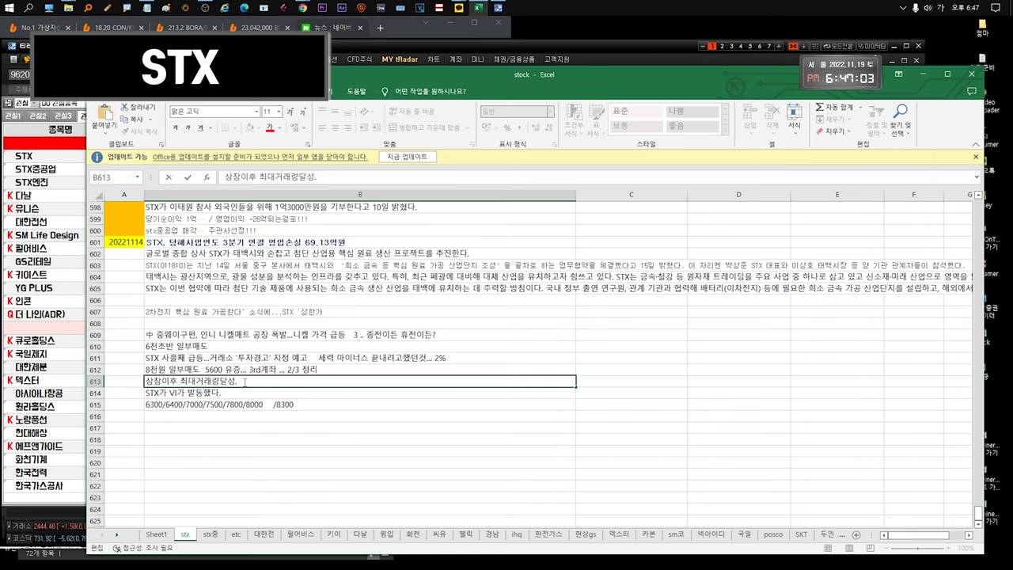
Step: Review the 최대거래량달성 entry in B613 and the VI 발동 entry in B614
{"action": "left_click", "coordinate": [187, 391]}
{"action": "left_click", "coordinate": [203, 384]}
{"action": "left_click", "coordinate": [198, 392]}
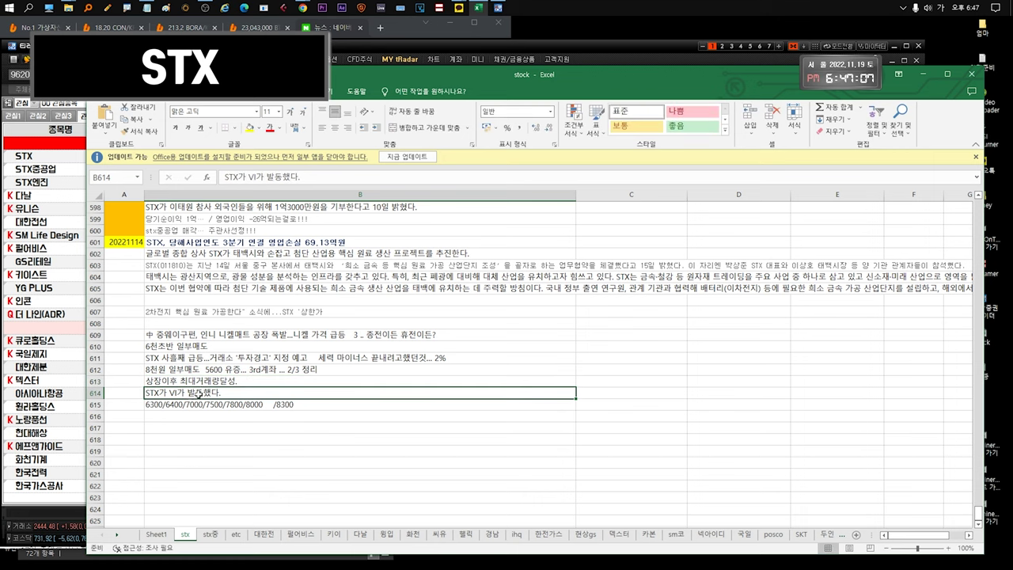
{"action": "left_click_drag", "start_coordinate": [226, 393], "coordinate": [135, 394]}
Step: Review the price levels in B615, highlighting the full list, 6300/6400, 7500 through 8000, and 7000 in turn
{"action": "left_click", "coordinate": [261, 407]}
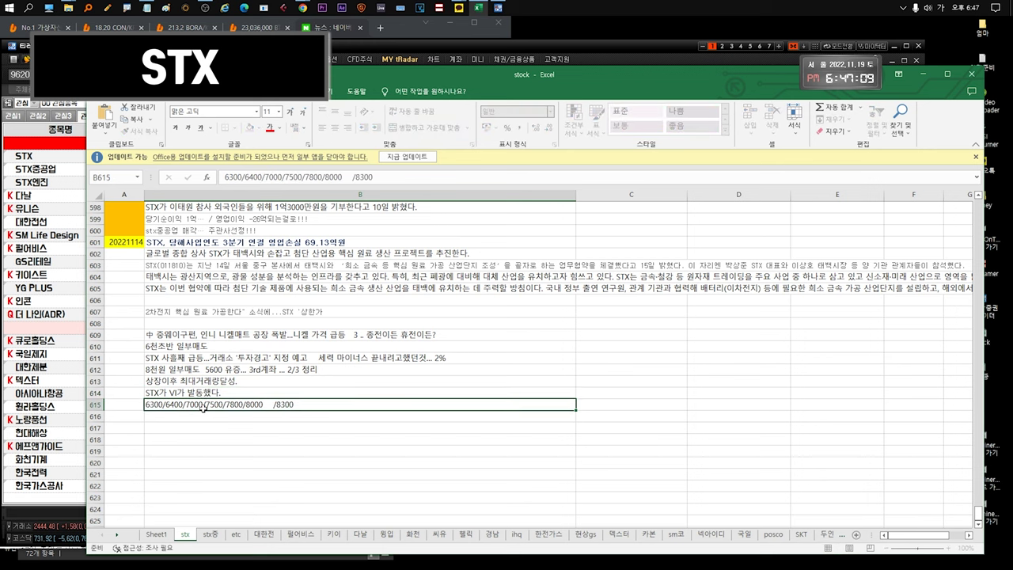
{"action": "double_click", "coordinate": [261, 407]}
{"action": "left_click_drag", "start_coordinate": [144, 406], "coordinate": [303, 405]}
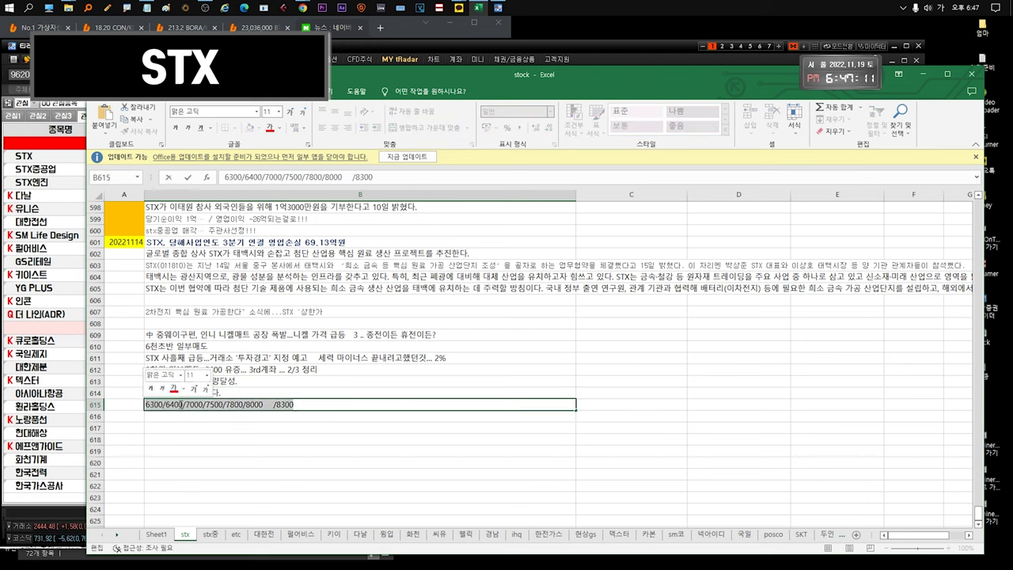
{"action": "left_click", "coordinate": [303, 405]}
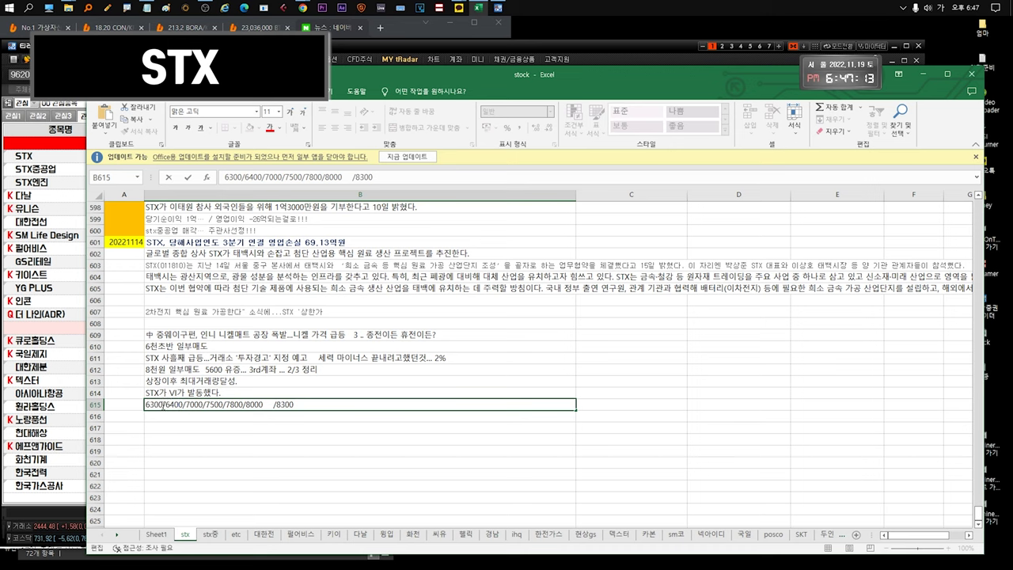
{"action": "left_click_drag", "start_coordinate": [184, 404], "coordinate": [137, 404]}
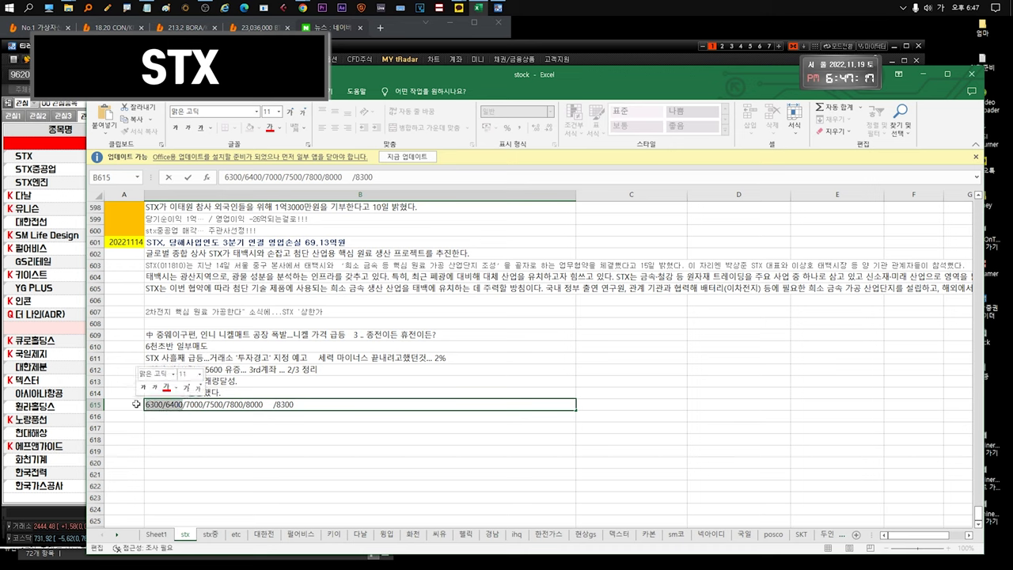
{"action": "left_click", "coordinate": [299, 406]}
{"action": "left_click_drag", "start_coordinate": [264, 405], "coordinate": [206, 405]}
{"action": "left_click", "coordinate": [182, 405]}
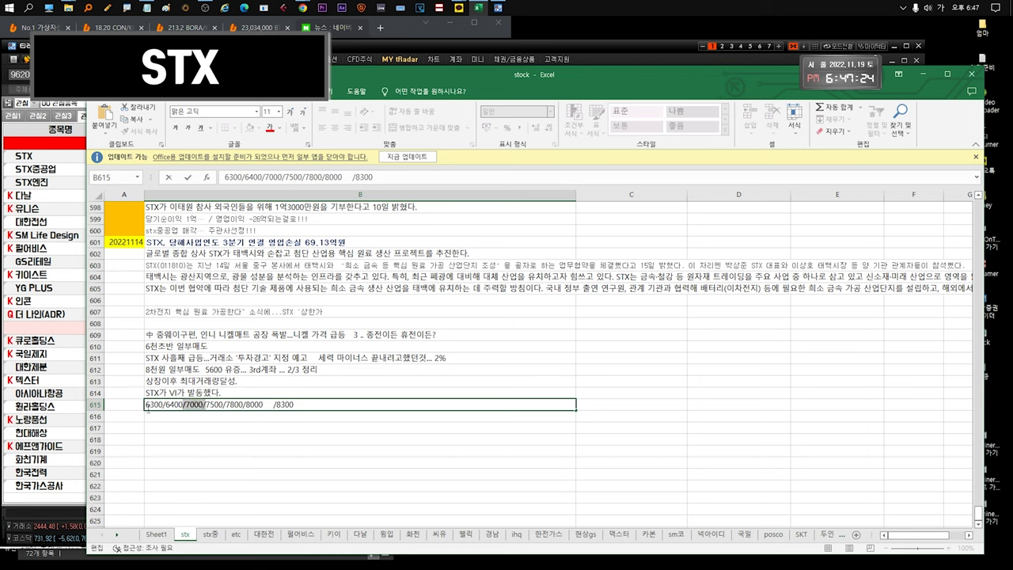
{"action": "double_click", "coordinate": [265, 405]}
Step: Enter '60프로... 4020 3900원대' in the empty cell B616
{"action": "left_click", "coordinate": [292, 416]}
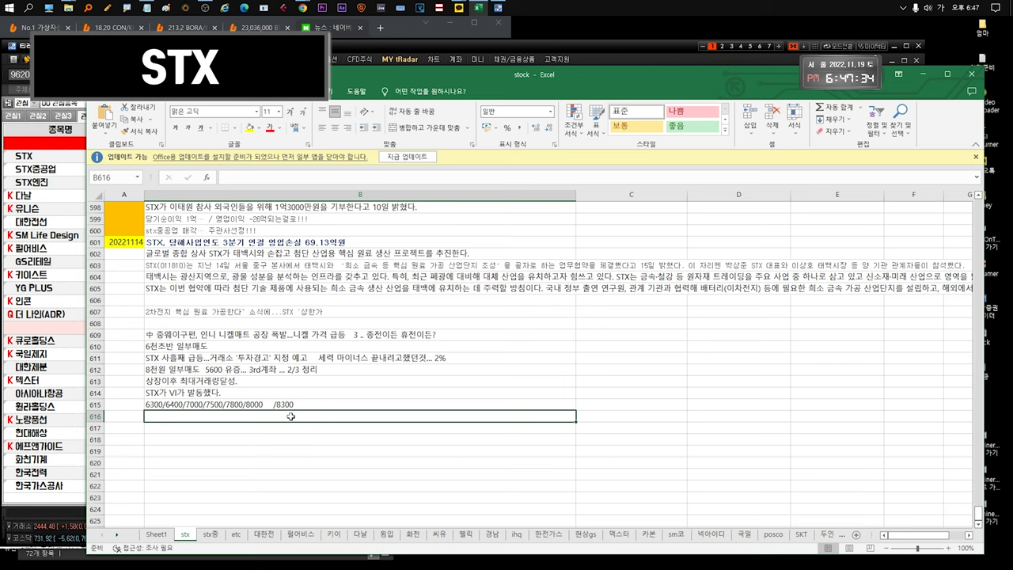
{"action": "type", "text": "60"}
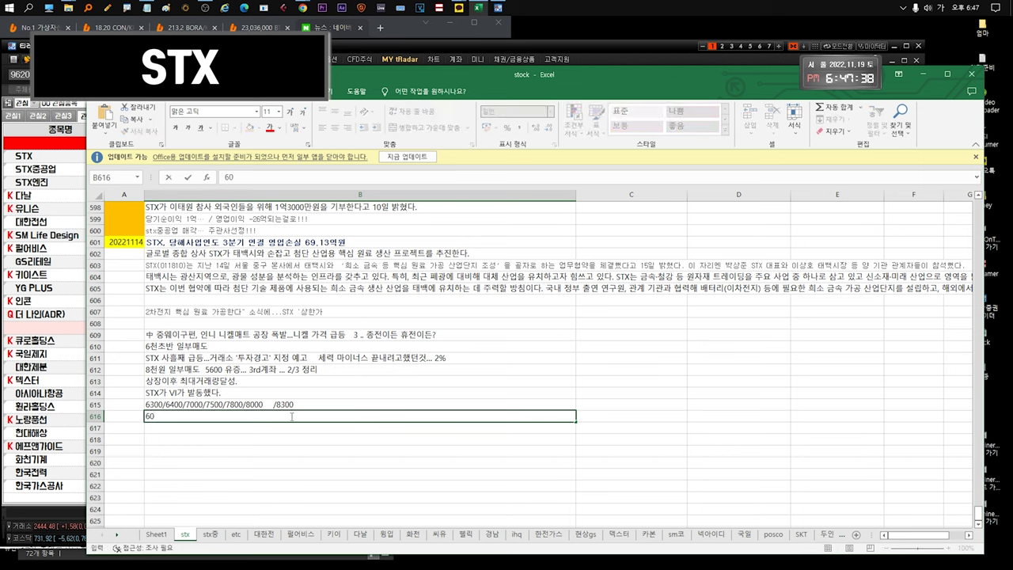
{"action": "type", "text": "프로...   4020 3900원대"}
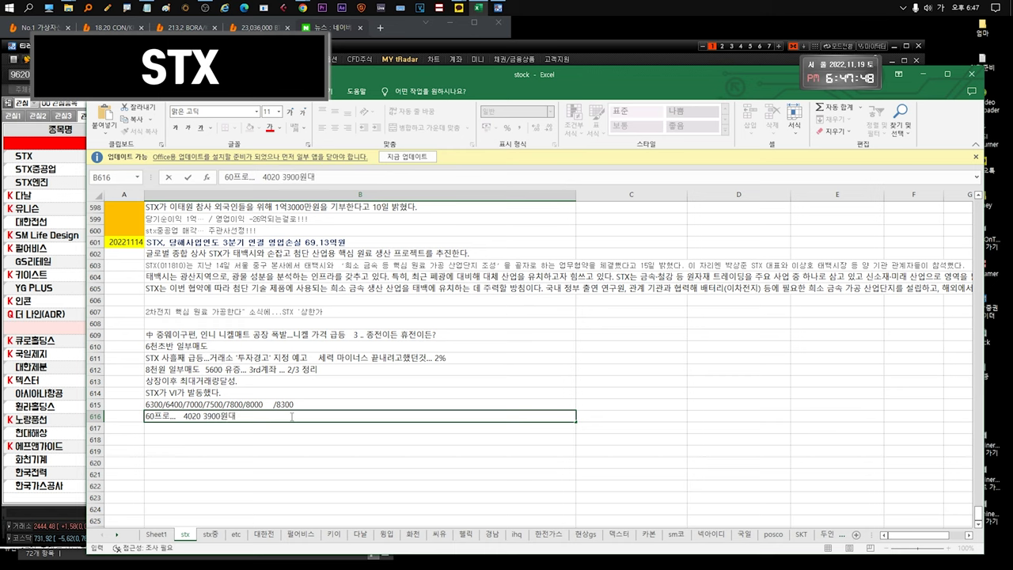
Step: Replace the figures after '60프로...' in B616 with '4000 6400'
{"action": "left_click", "coordinate": [258, 417]}
{"action": "left_click_drag", "start_coordinate": [181, 415], "coordinate": [241, 417]}
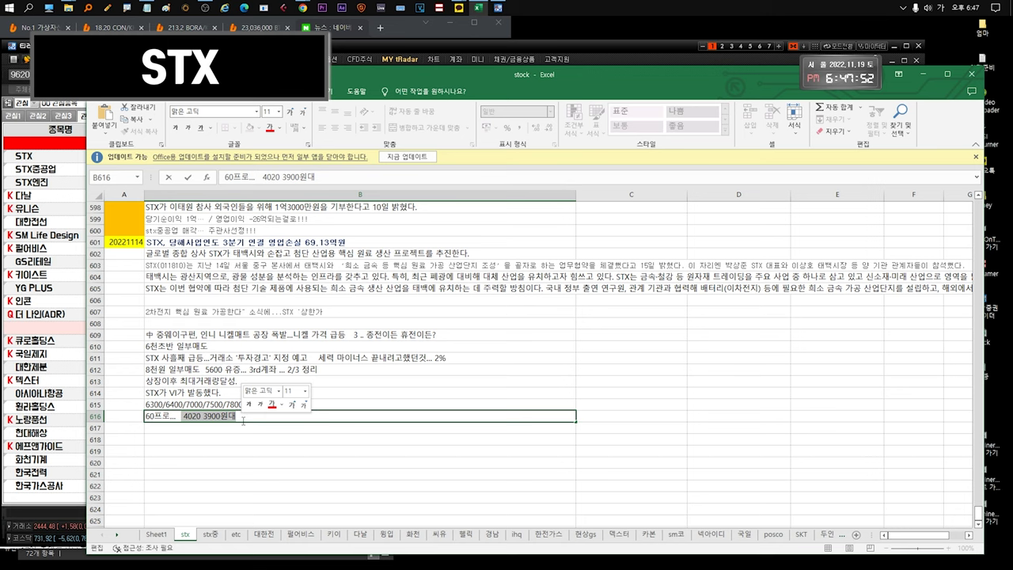
{"action": "key", "text": "BackSpace"}
{"action": "type", "text": "4000"}
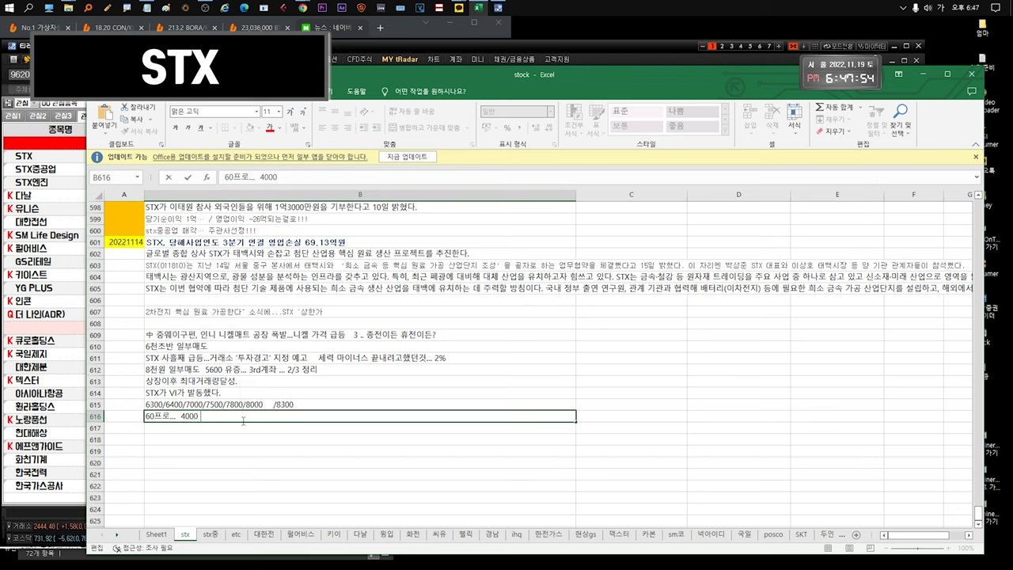
{"action": "type", "text": " 5"}
{"action": "type", "text": "400"}
Step: Highlight the figures 4000 and 6400 in B616 while reviewing them, and commit the cell entry
{"action": "left_click_drag", "start_coordinate": [243, 419], "coordinate": [202, 417]}
{"action": "left_click_drag", "start_coordinate": [235, 416], "coordinate": [178, 418]}
{"action": "left_click", "coordinate": [220, 421]}
{"action": "left_click_drag", "start_coordinate": [221, 417], "coordinate": [178, 416]}
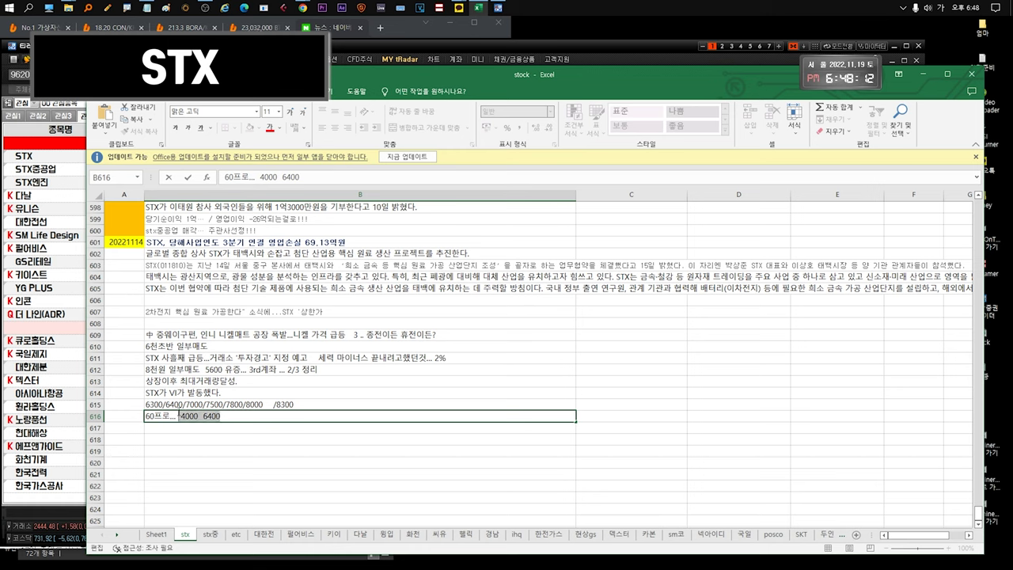
{"action": "left_click", "coordinate": [200, 418]}
{"action": "double_click", "coordinate": [210, 417]}
{"action": "left_click", "coordinate": [203, 417]}
{"action": "left_click_drag", "start_coordinate": [220, 418], "coordinate": [180, 418]}
{"action": "key", "text": "Return"}
{"action": "key", "text": "Return"}
{"action": "left_click", "coordinate": [183, 420]}
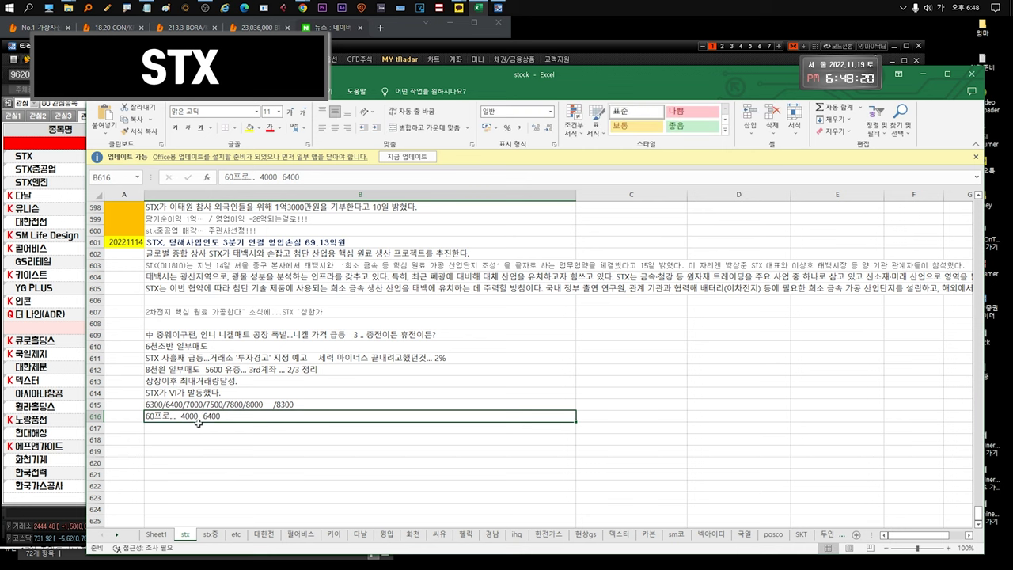
Step: Inspect the mid-November 2022 candles on the STX chart in the trading program and return to B615 in Excel
{"action": "left_click", "coordinate": [46, 158]}
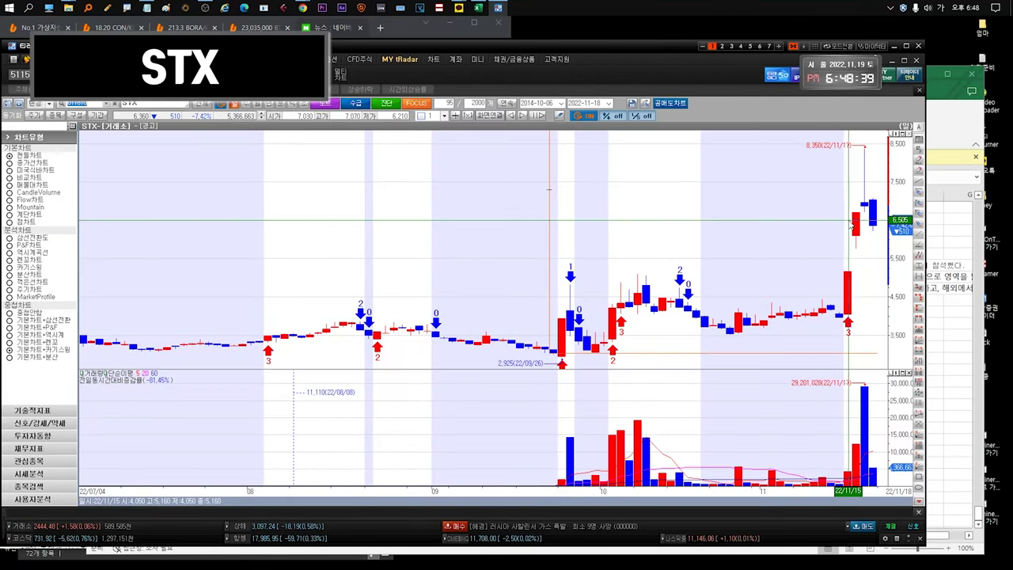
{"action": "mouse_move", "coordinate": [866, 203]}
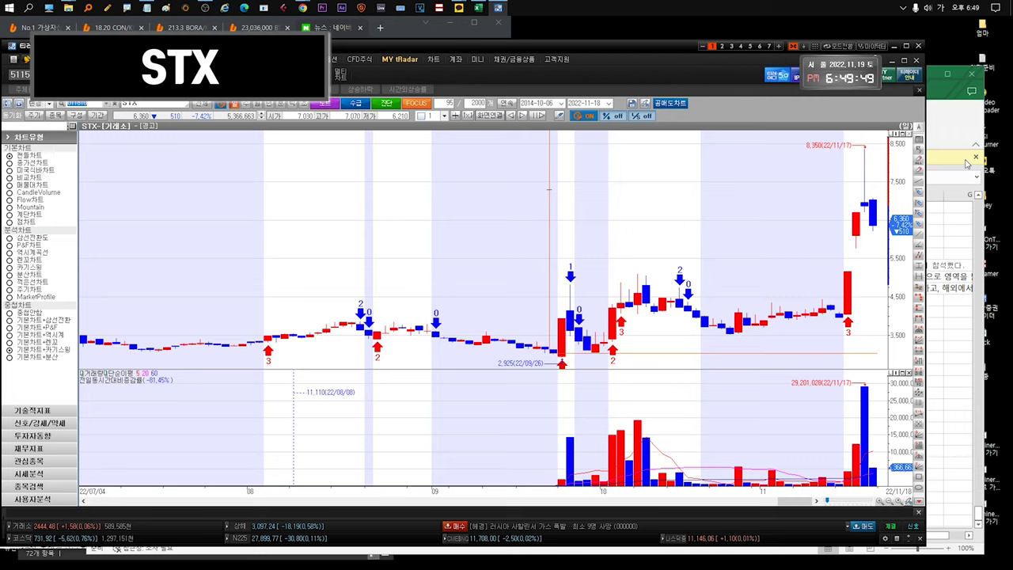
{"action": "mouse_move", "coordinate": [850, 290]}
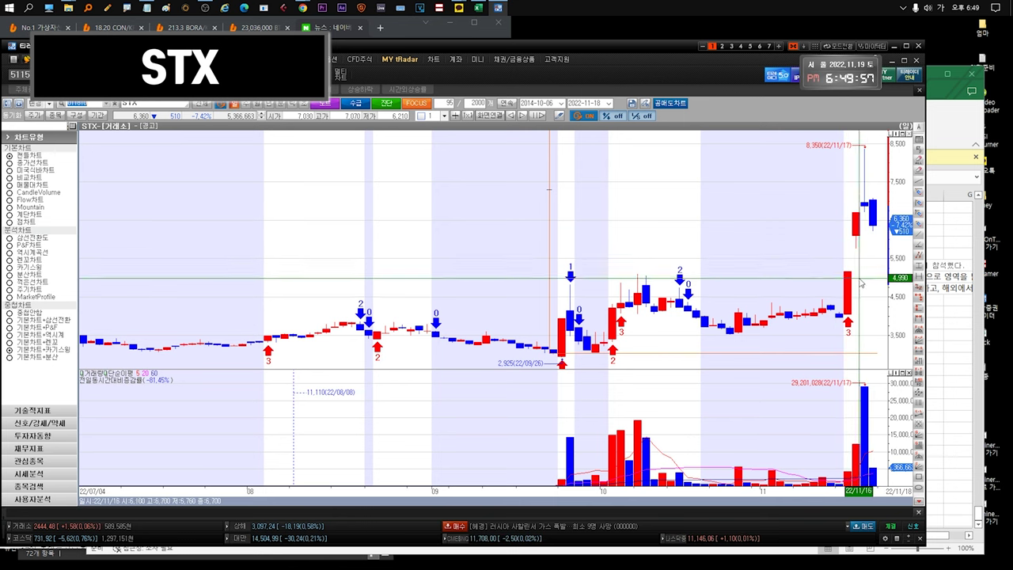
{"action": "left_click", "coordinate": [937, 135]}
{"action": "key", "text": "Up"}
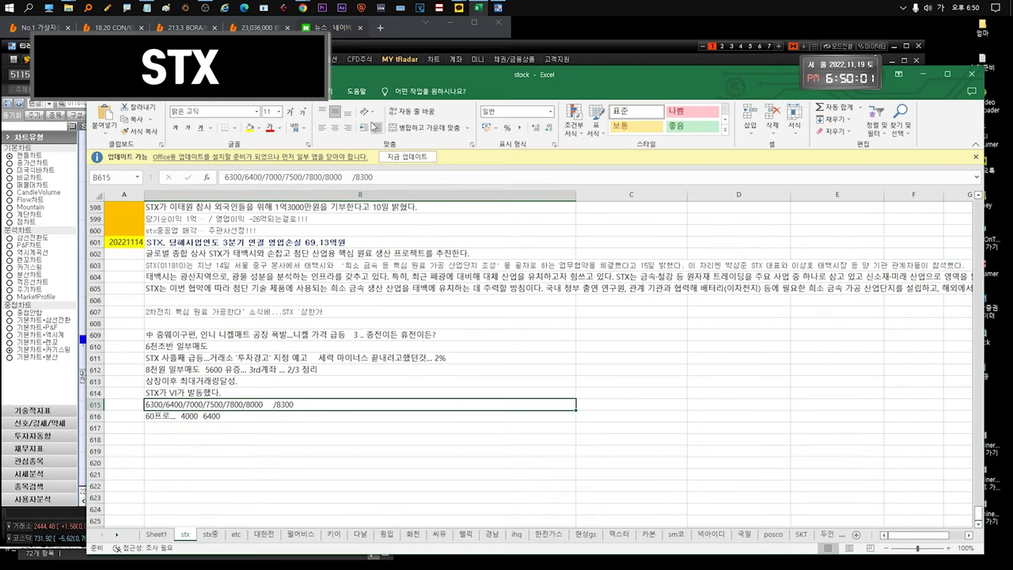
Step: Switch to the trading program and compare the STX price history since 2014 with the September to November 2022 candles
{"action": "left_click", "coordinate": [416, 50]}
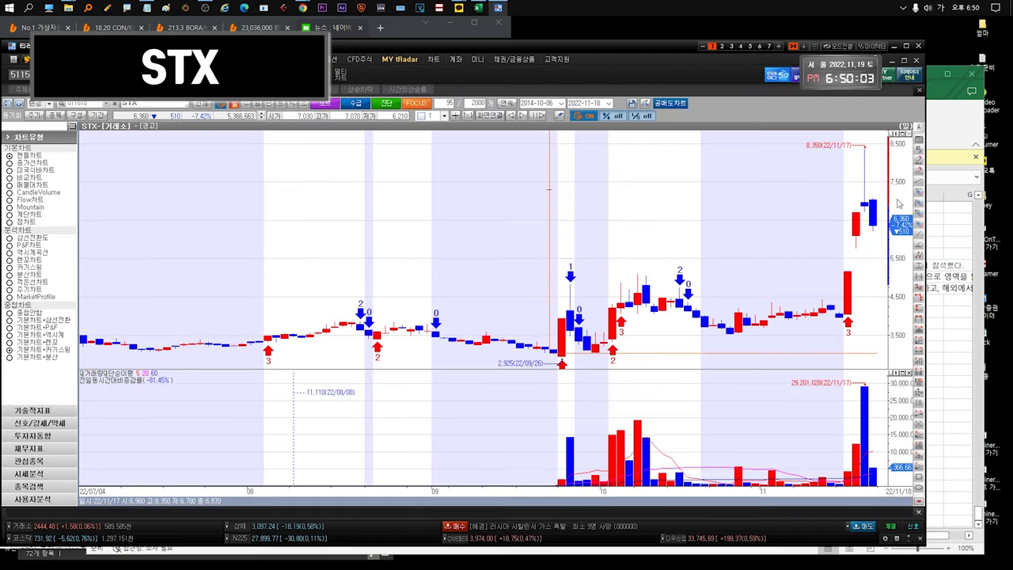
{"action": "scroll", "coordinate": [810, 219], "scroll_direction": "down", "scroll_amount": 5}
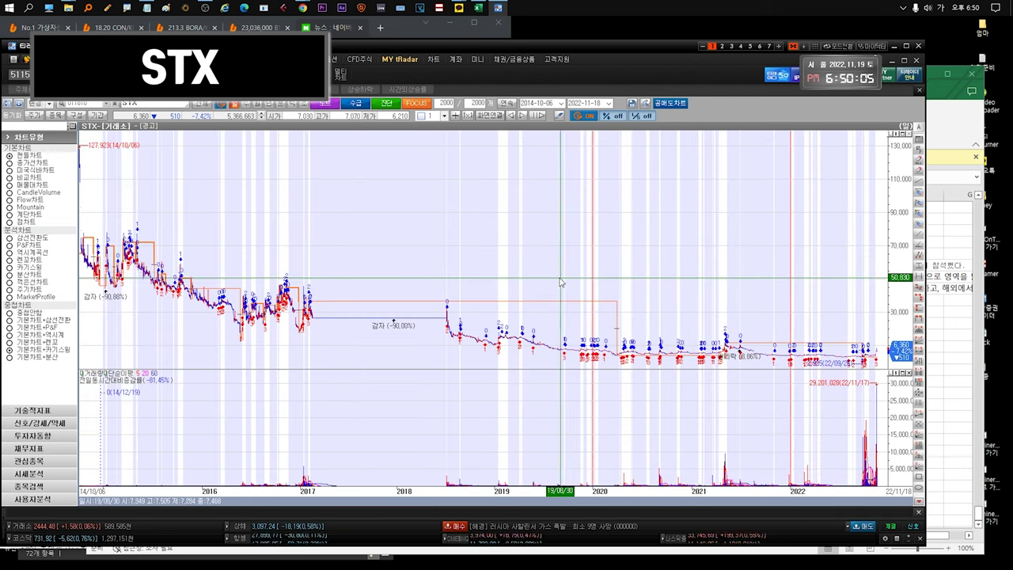
{"action": "scroll", "coordinate": [468, 278], "scroll_direction": "up", "scroll_amount": 3}
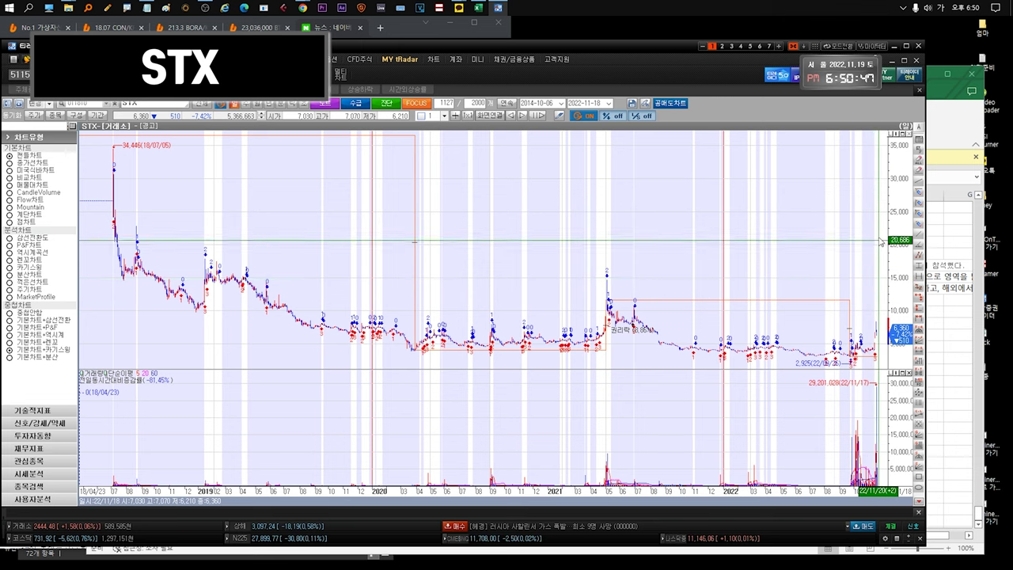
{"action": "left_click_drag", "start_coordinate": [874, 198], "coordinate": [853, 194]}
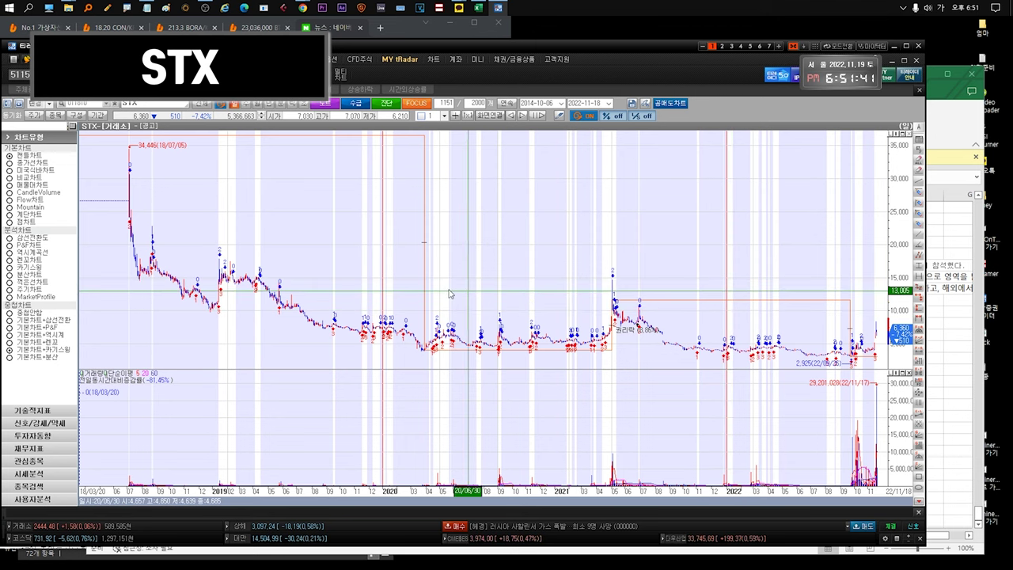
{"action": "scroll", "coordinate": [861, 208], "scroll_direction": "down", "scroll_amount": 5}
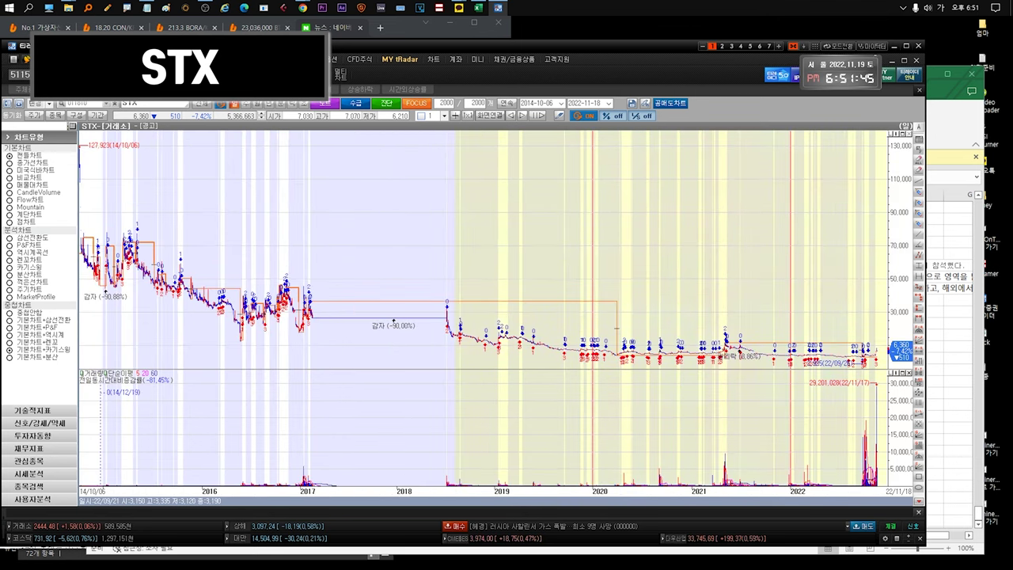
{"action": "scroll", "coordinate": [878, 316], "scroll_direction": "up", "scroll_amount": 5}
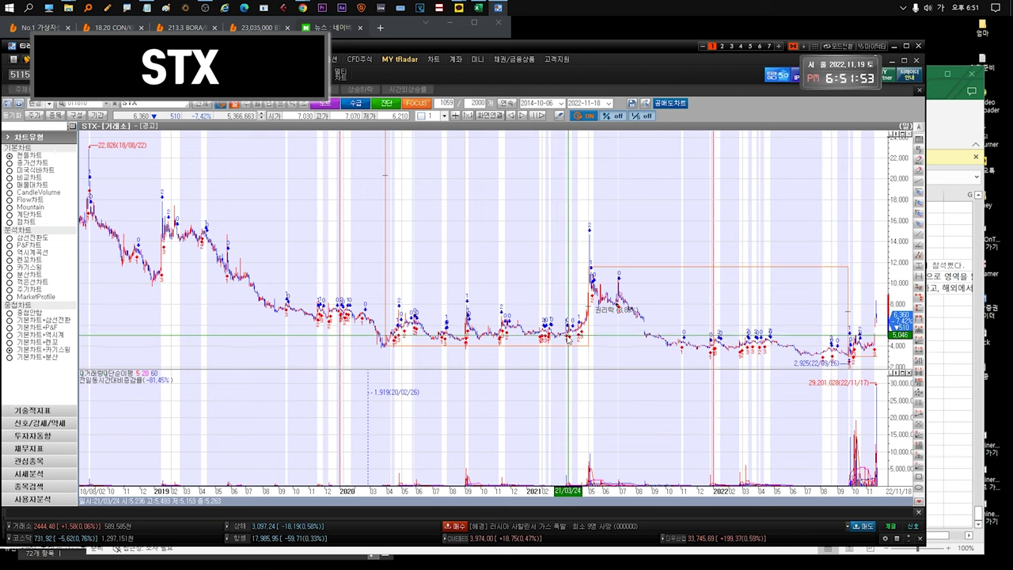
{"action": "scroll", "coordinate": [863, 229], "scroll_direction": "down", "scroll_amount": 2}
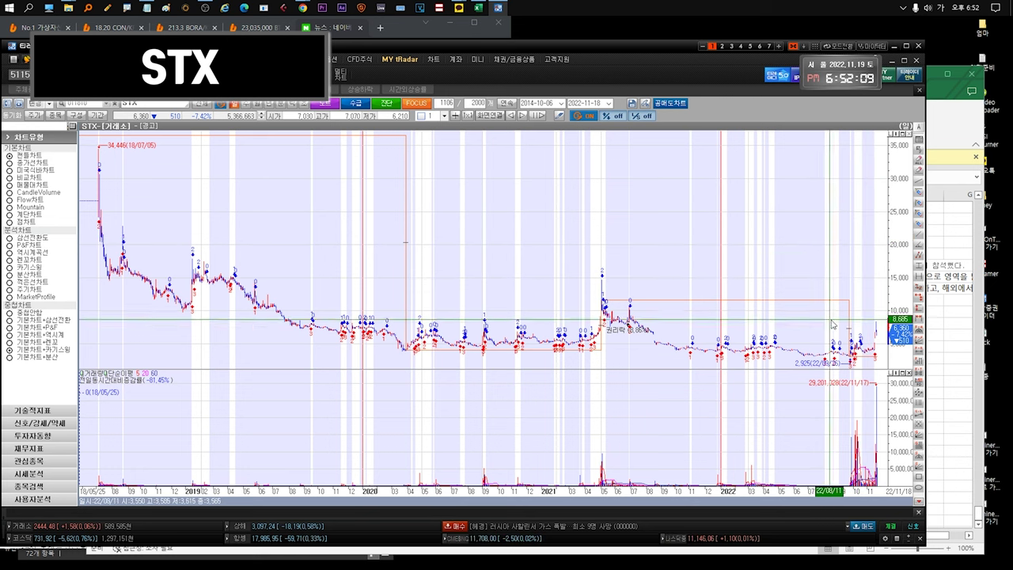
{"action": "scroll", "coordinate": [871, 312], "scroll_direction": "up", "scroll_amount": 5}
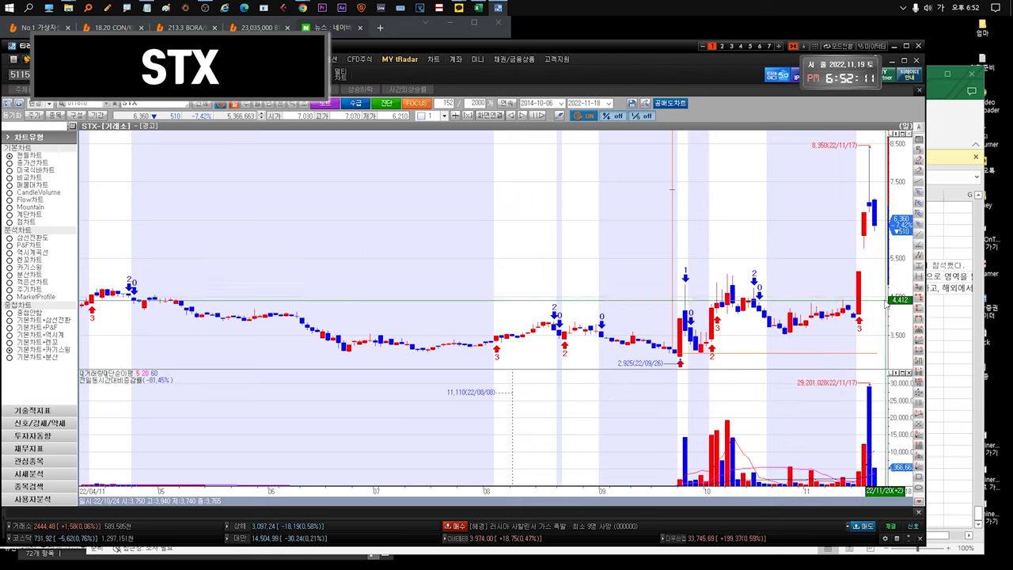
{"action": "scroll", "coordinate": [598, 287], "scroll_direction": "down", "scroll_amount": 6}
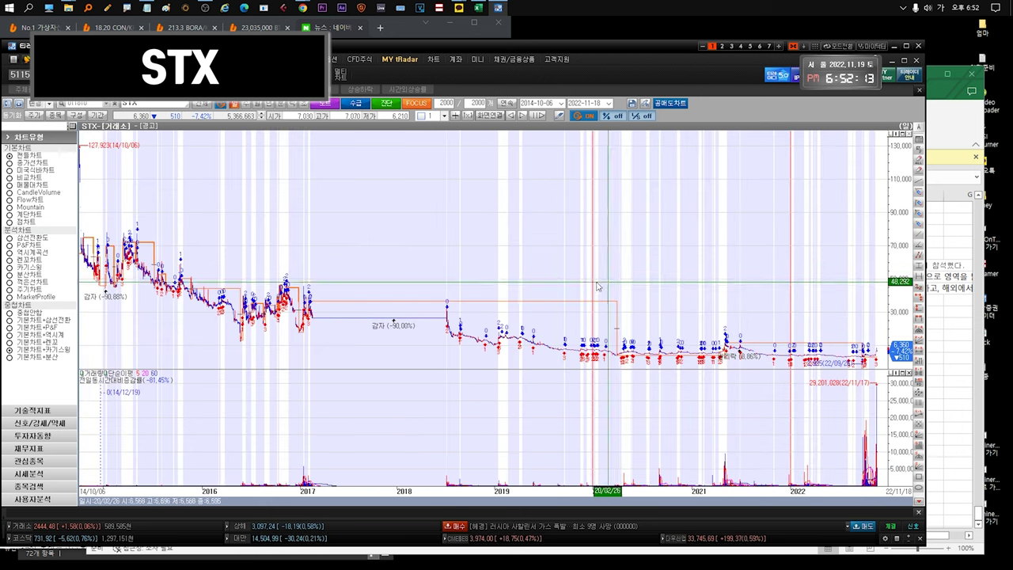
{"action": "scroll", "coordinate": [608, 289], "scroll_direction": "up", "scroll_amount": 3}
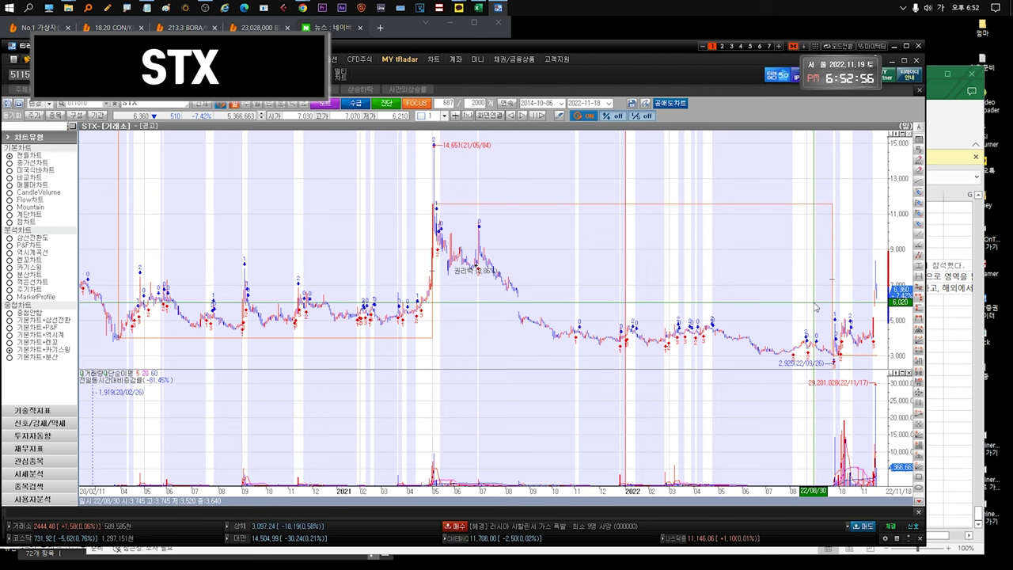
Step: Inspect the STX candles from September 2021 to November 2022, including the details of the 22/09/21 candle
{"action": "scroll", "coordinate": [817, 307], "scroll_direction": "up", "scroll_amount": 5}
{"action": "left_click_drag", "start_coordinate": [839, 308], "coordinate": [498, 307]}
{"action": "scroll", "coordinate": [846, 326], "scroll_direction": "up", "scroll_amount": 5}
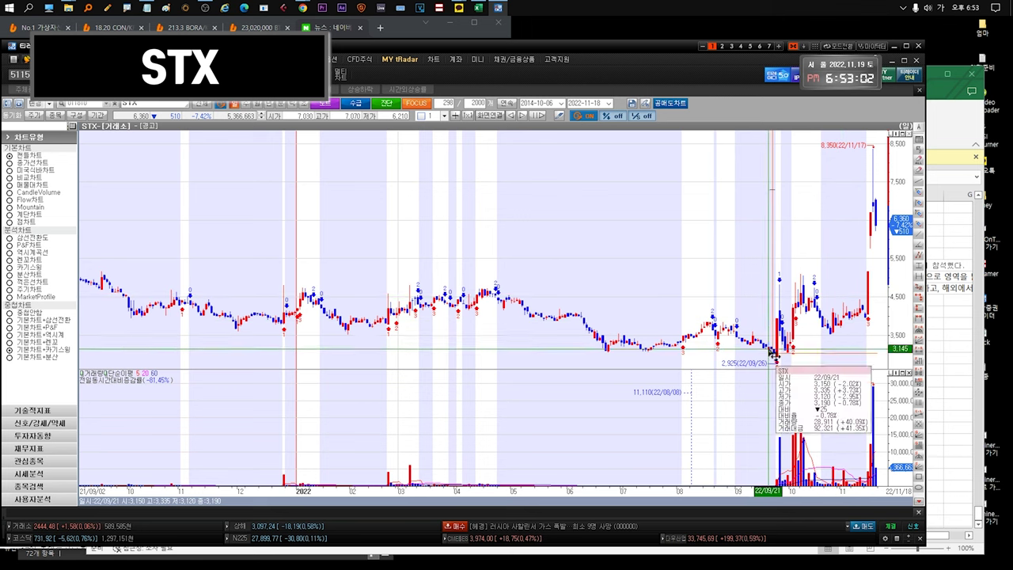
{"action": "mouse_move", "coordinate": [794, 355]}
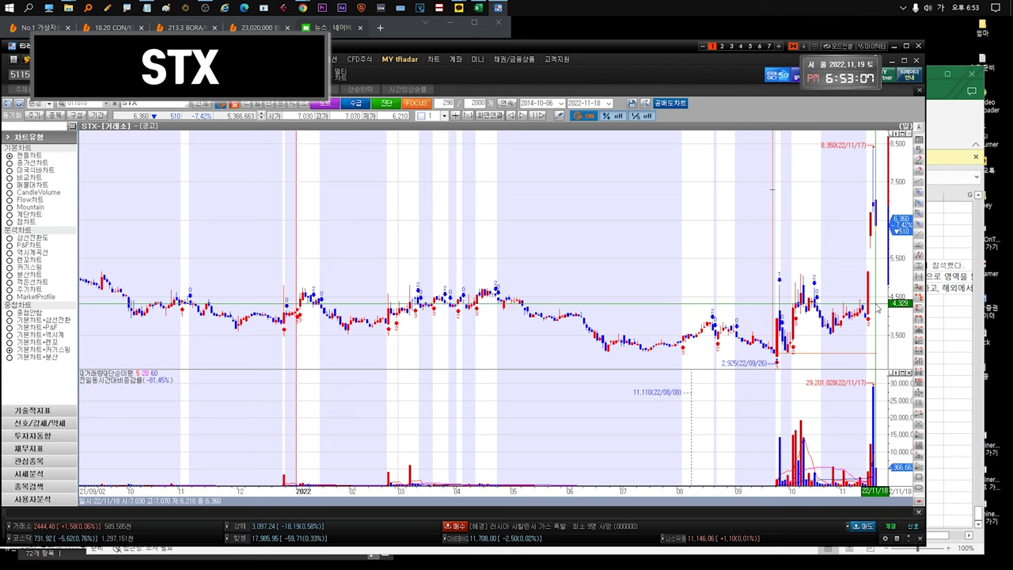
{"action": "mouse_move", "coordinate": [798, 295]}
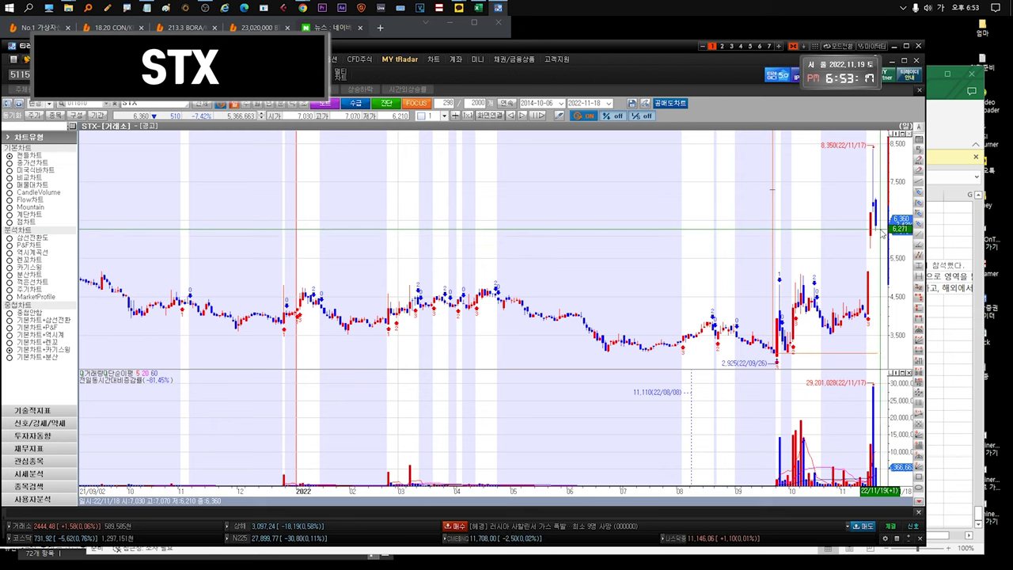
Step: Examine the STX chart's long-term decline, the May 2021 peak, the August 2021 gap and the recent candles
{"action": "scroll", "coordinate": [881, 259], "scroll_direction": "down", "scroll_amount": 5}
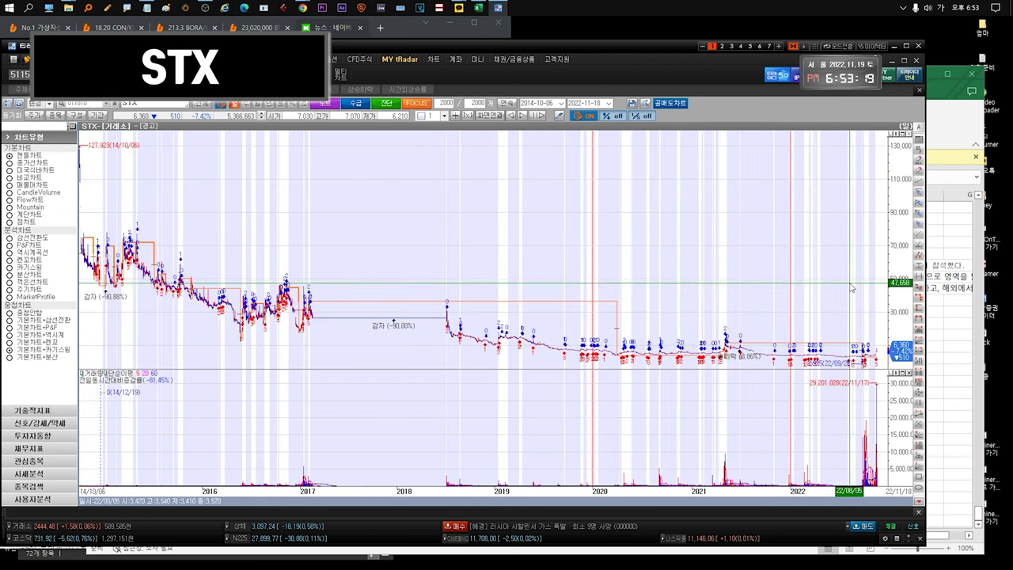
{"action": "scroll", "coordinate": [879, 253], "scroll_direction": "up", "scroll_amount": 5}
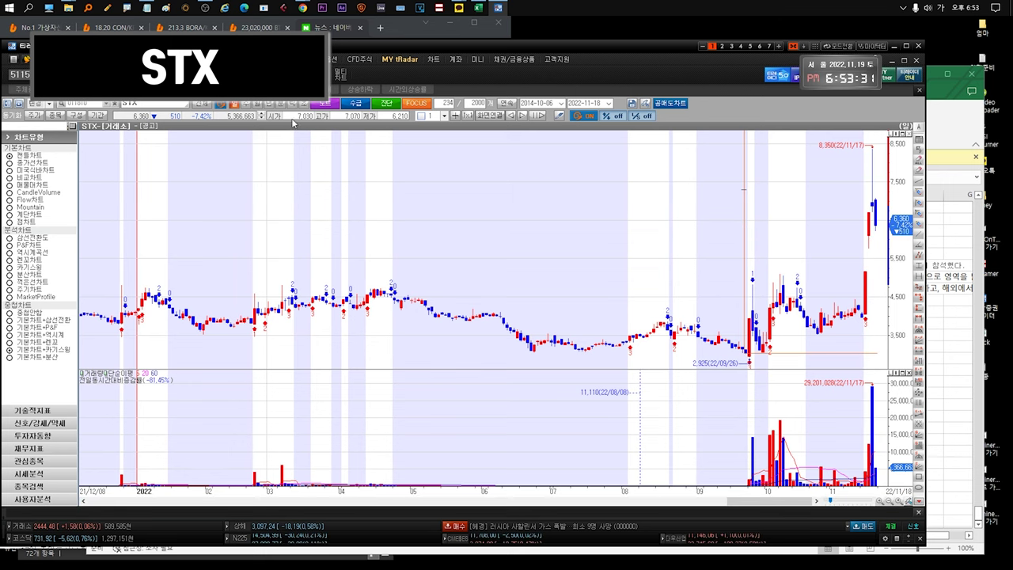
{"action": "mouse_move", "coordinate": [881, 235]}
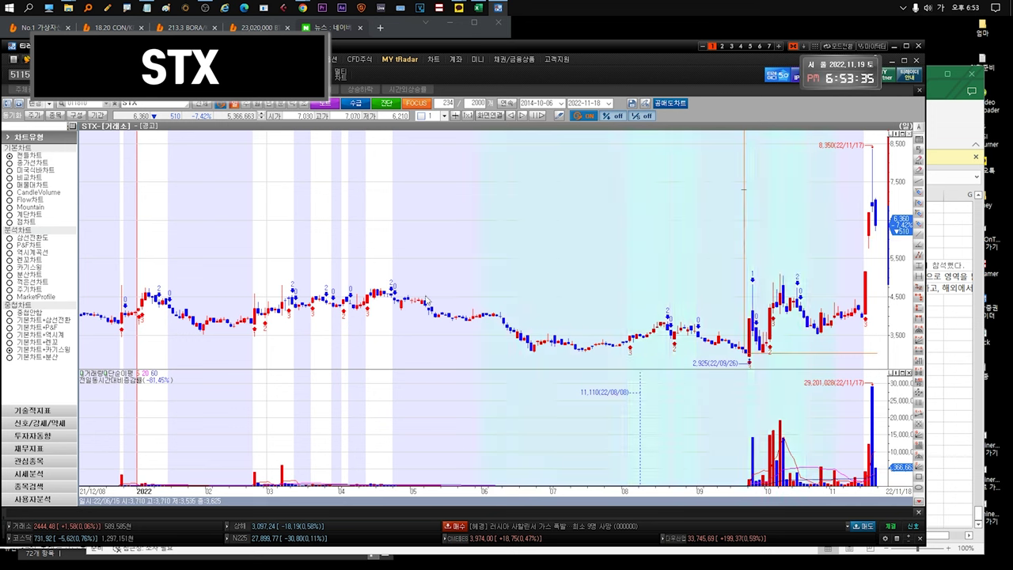
{"action": "scroll", "coordinate": [626, 308], "scroll_direction": "down", "scroll_amount": 5}
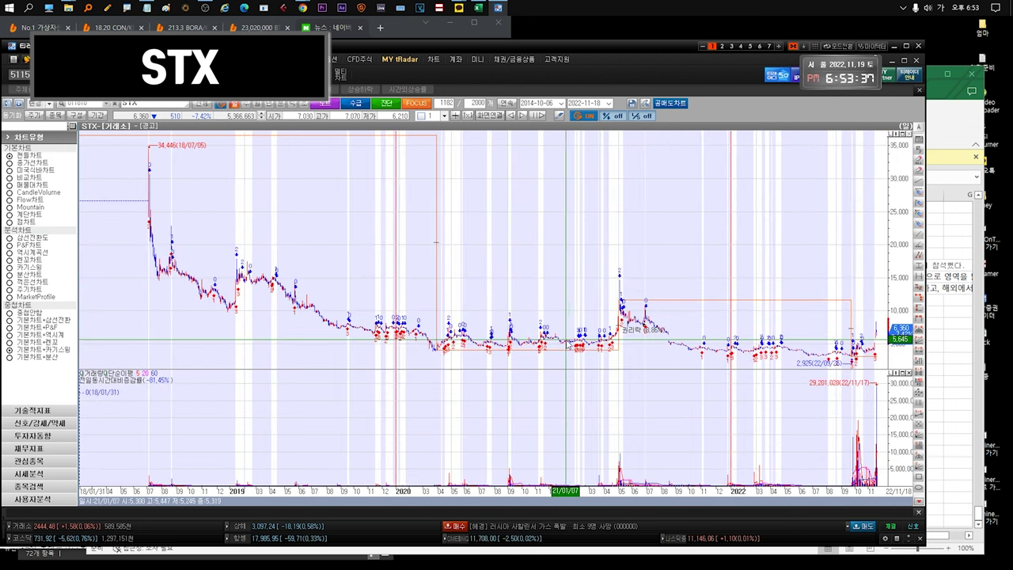
{"action": "left_click_drag", "start_coordinate": [577, 321], "coordinate": [878, 320]}
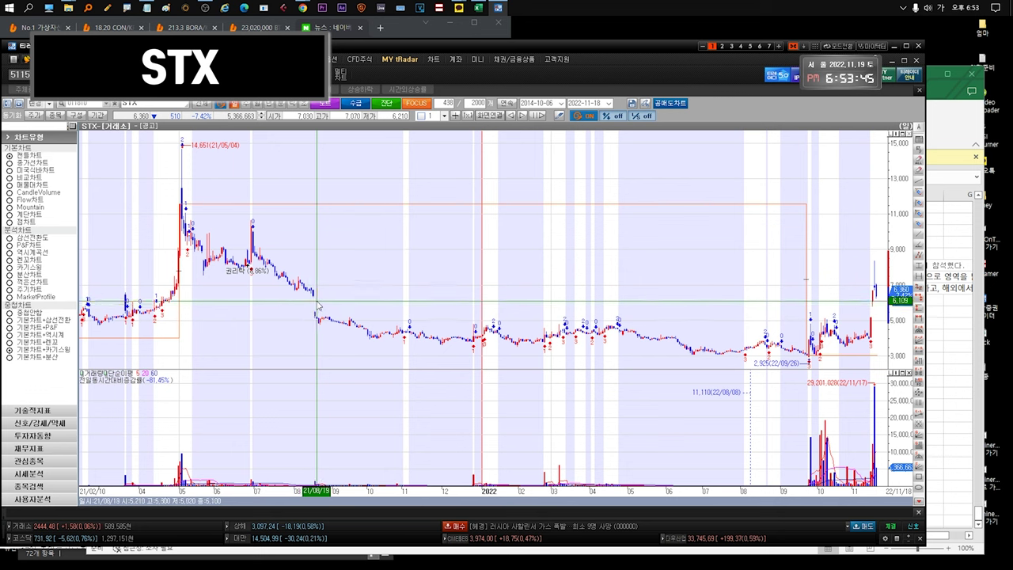
{"action": "mouse_move", "coordinate": [320, 486]}
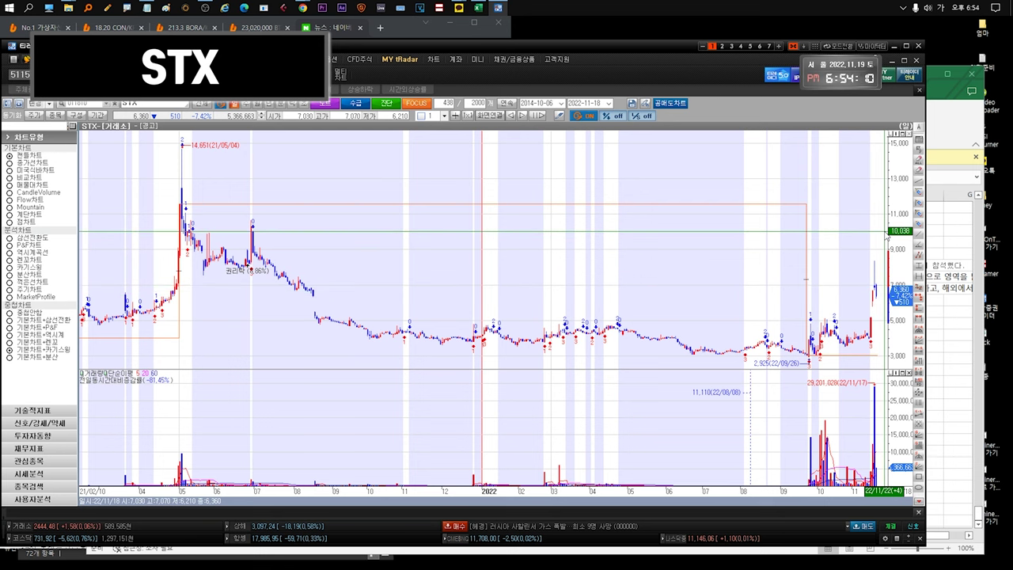
{"action": "scroll", "coordinate": [402, 228], "scroll_direction": "down", "scroll_amount": 3}
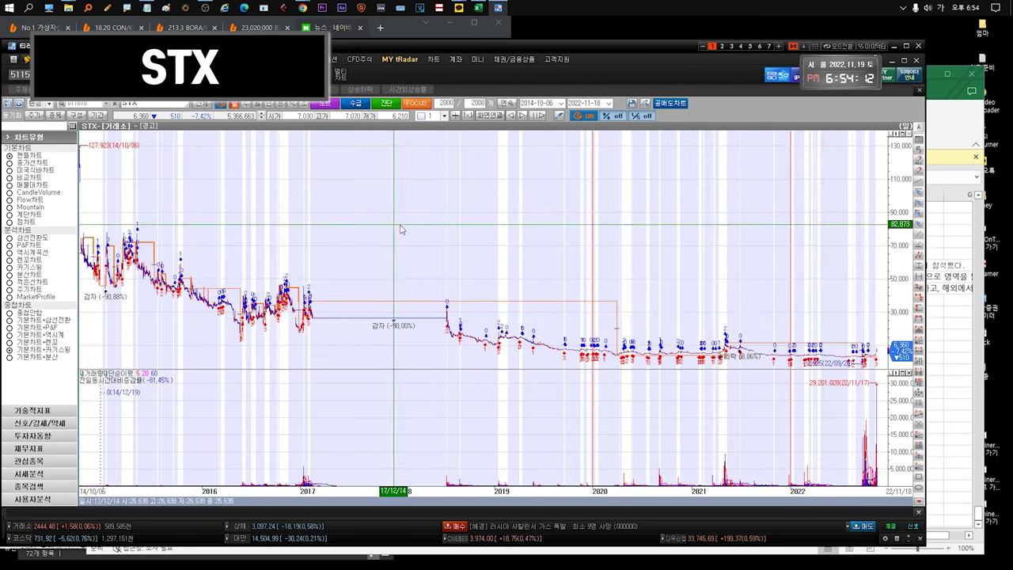
{"action": "scroll", "coordinate": [749, 296], "scroll_direction": "up", "scroll_amount": 3}
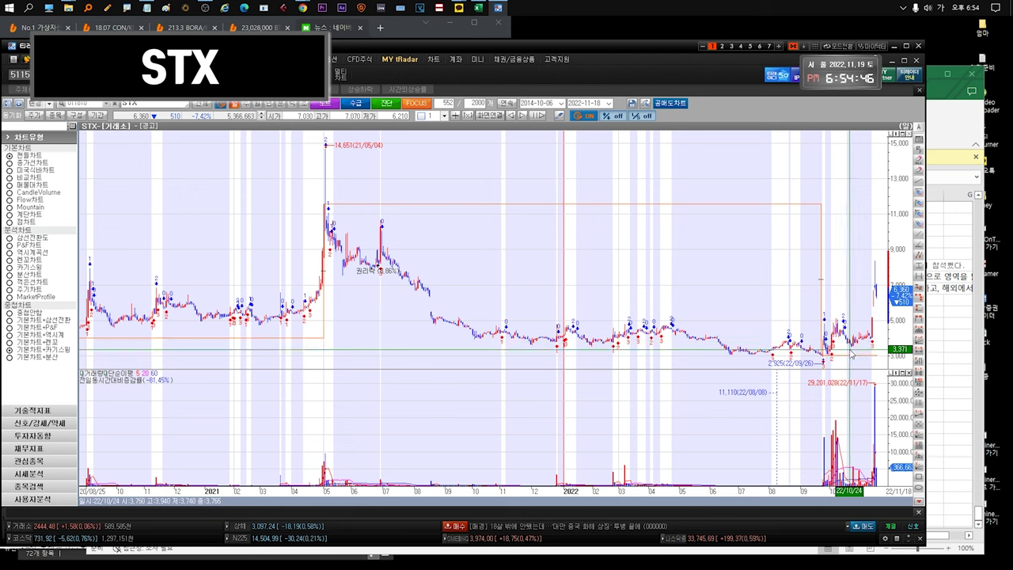
Step: Switch to Excel and select the 20221114 news entry in B308 of the stx중 sheet
{"action": "left_click", "coordinate": [951, 129]}
{"action": "left_click", "coordinate": [210, 535]}
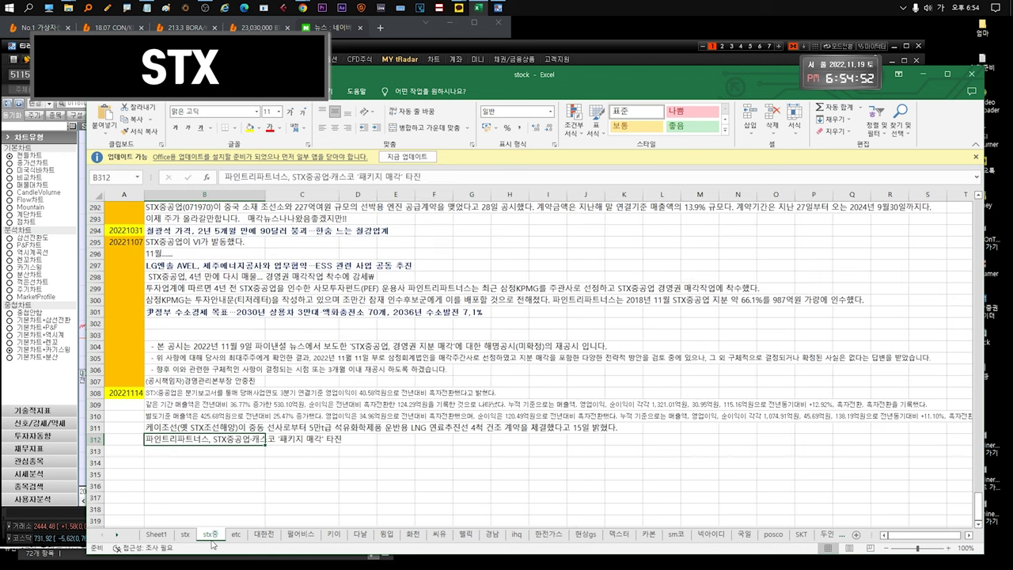
{"action": "left_click", "coordinate": [205, 394]}
Step: Check STX중공업 in the trading program's watchlist and return to the stx중 sheet in Excel
{"action": "key", "text": "alt+Tab"}
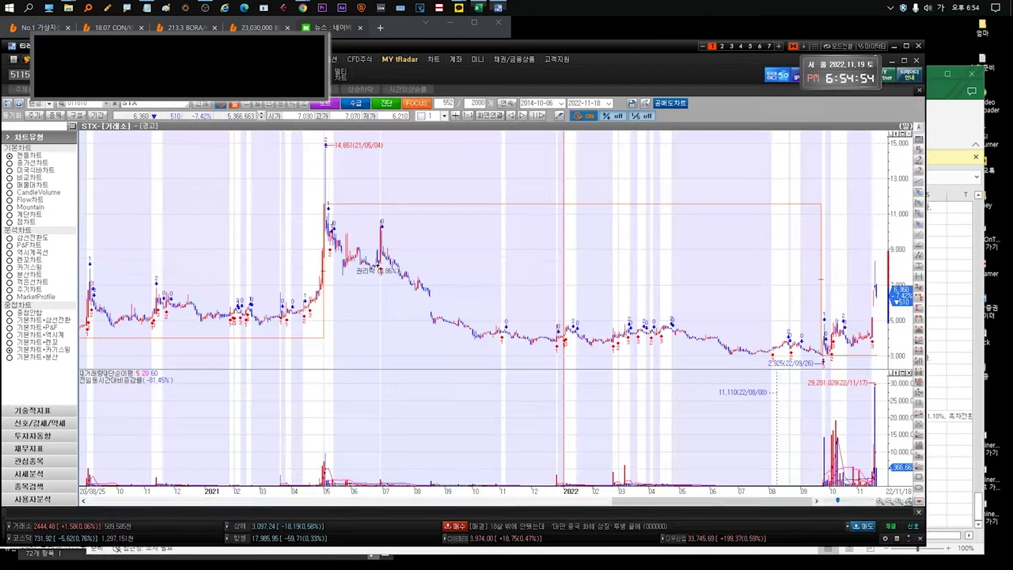
{"action": "left_click", "coordinate": [84, 171]}
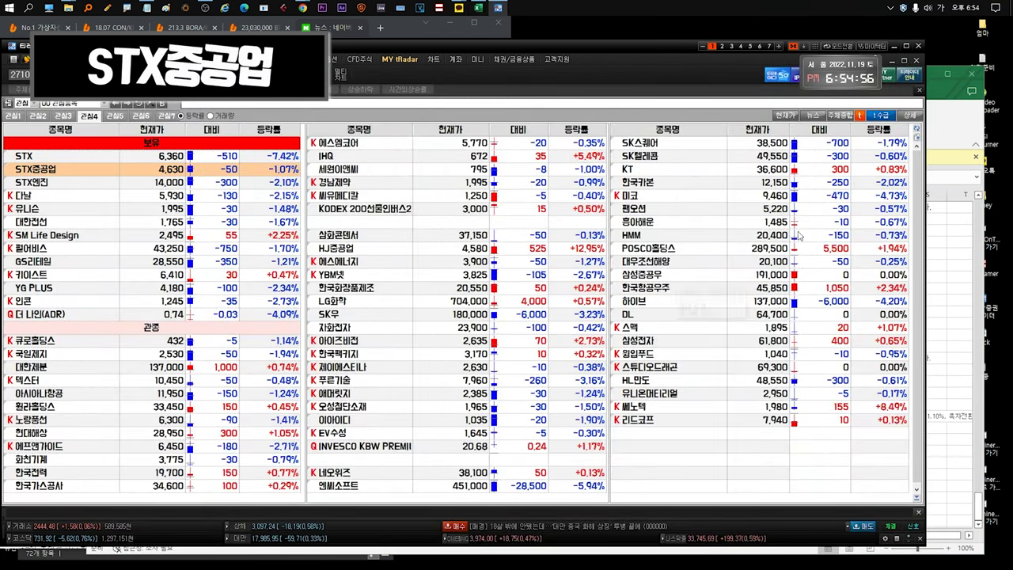
{"action": "key", "text": "alt+Tab"}
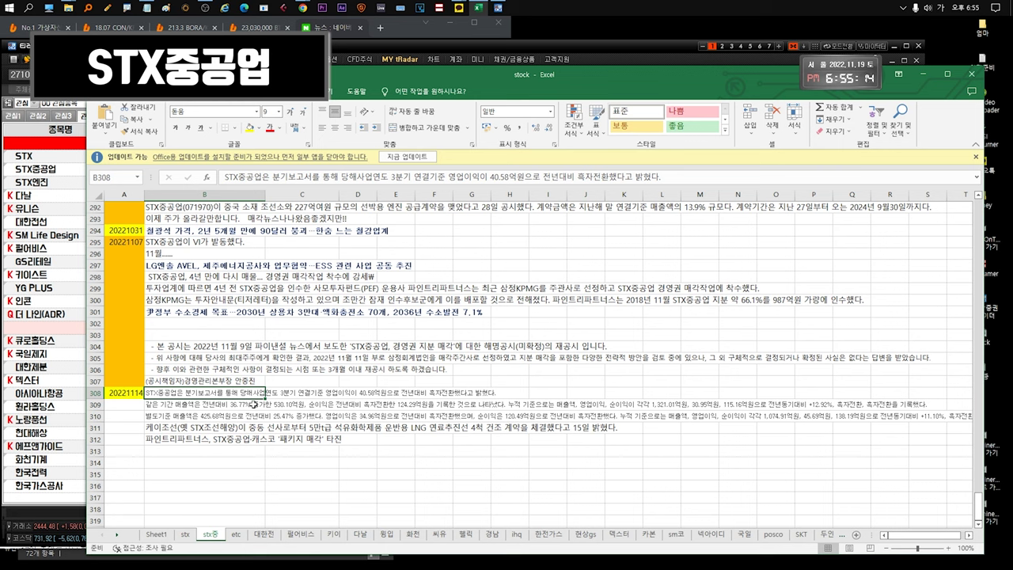
Step: Highlight the LNG carrier contract text in B311 while reviewing it, and move on to B312
{"action": "double_click", "coordinate": [251, 427]}
{"action": "left_click_drag", "start_coordinate": [267, 427], "coordinate": [550, 430]}
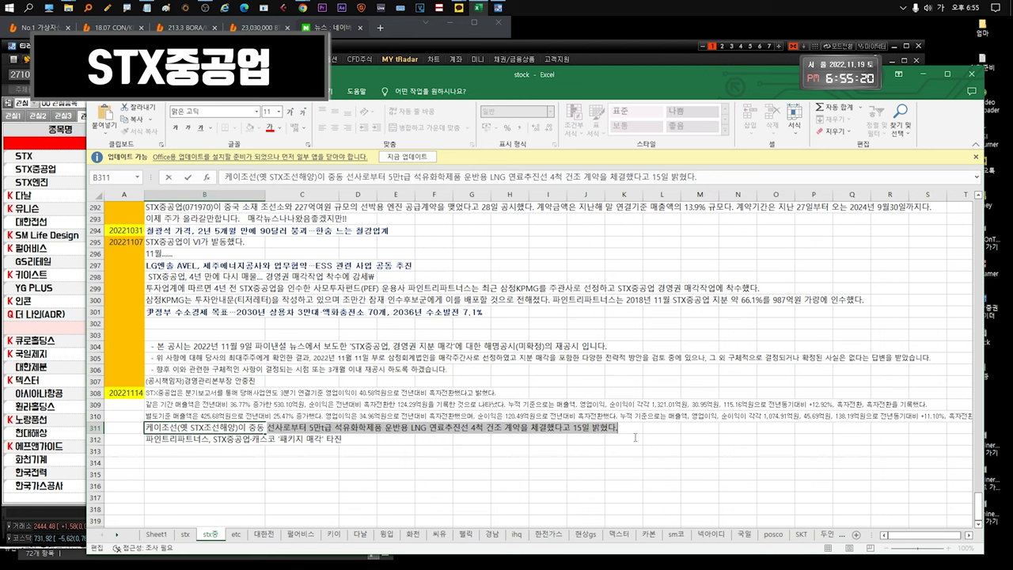
{"action": "left_click", "coordinate": [204, 427]}
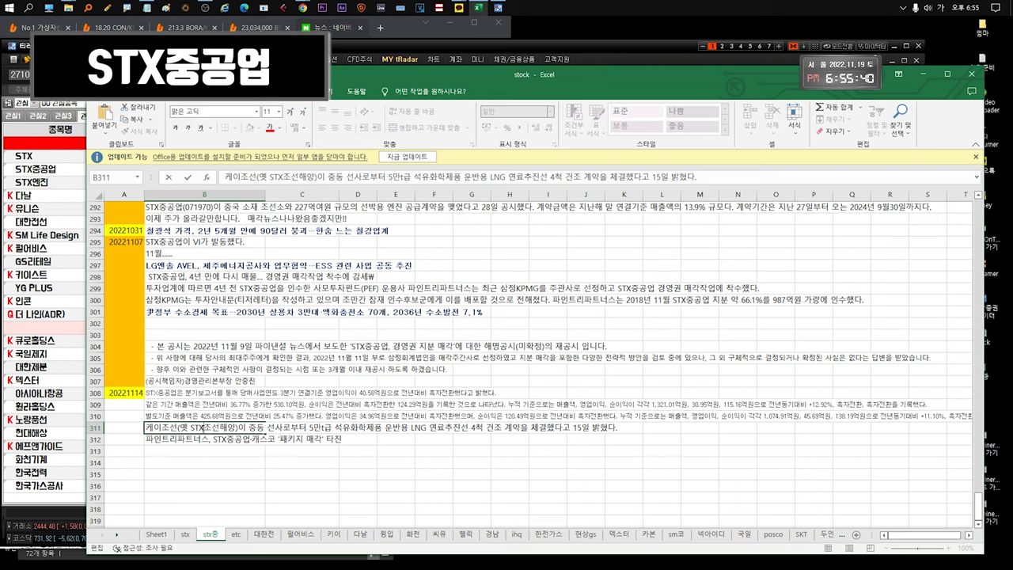
{"action": "left_click", "coordinate": [187, 441]}
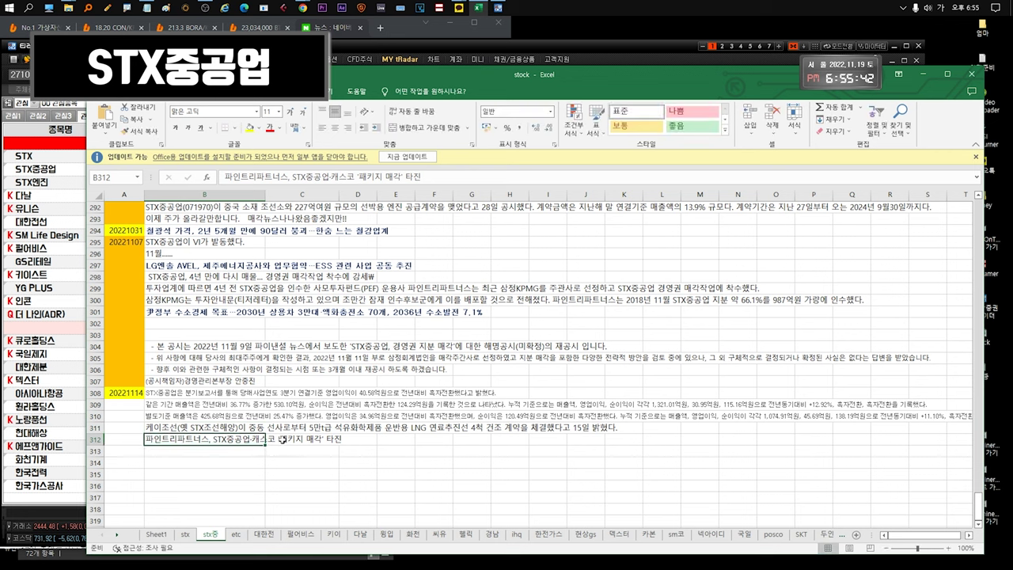
Step: Highlight 'STX중공업·캐스코' and the package sale text in B312 while reviewing it, and leave the cell unedited
{"action": "double_click", "coordinate": [215, 438]}
{"action": "left_click_drag", "start_coordinate": [213, 438], "coordinate": [345, 437]}
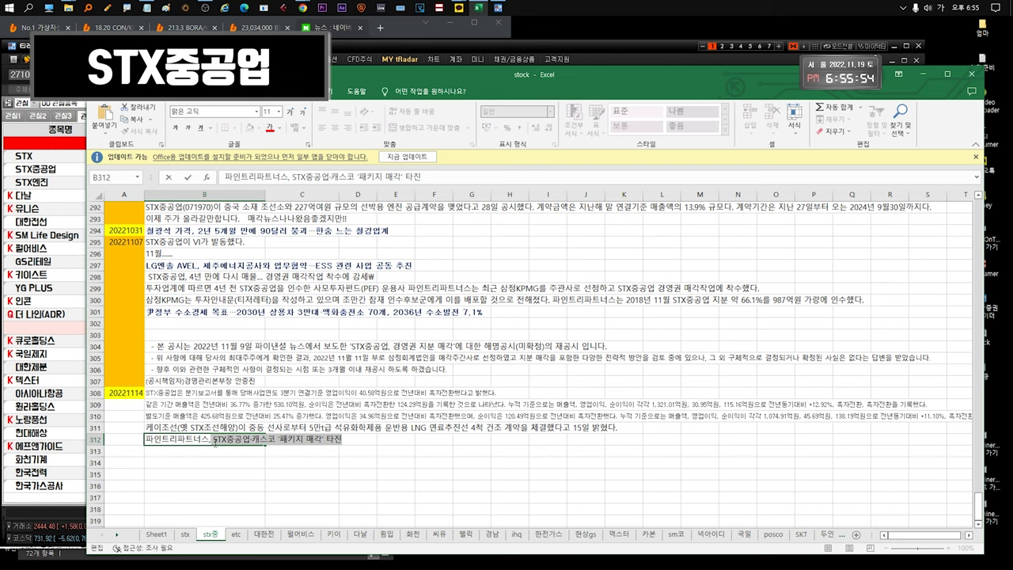
{"action": "left_click", "coordinate": [266, 444]}
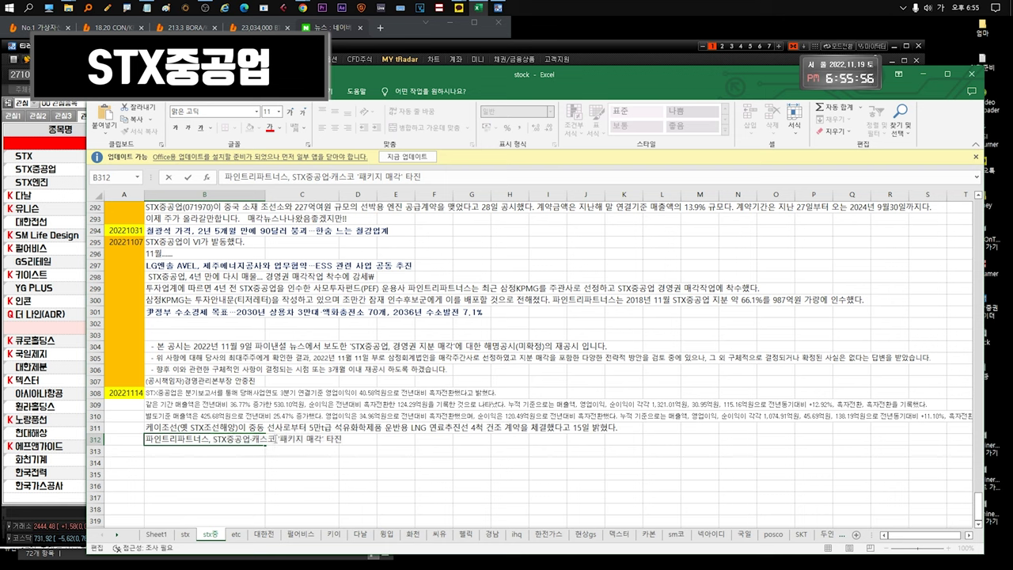
{"action": "left_click_drag", "start_coordinate": [271, 439], "coordinate": [212, 438]}
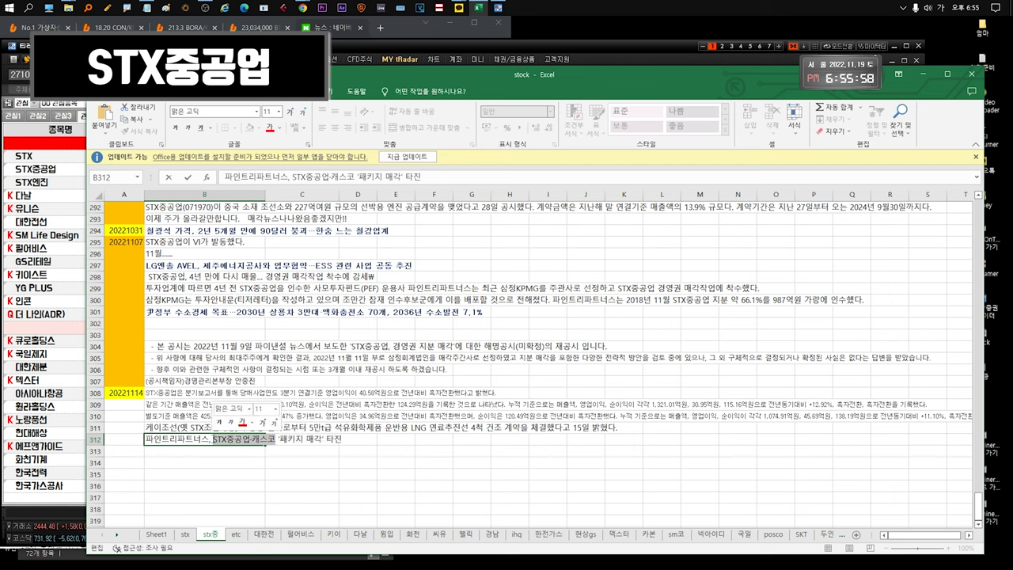
{"action": "key", "text": "Escape"}
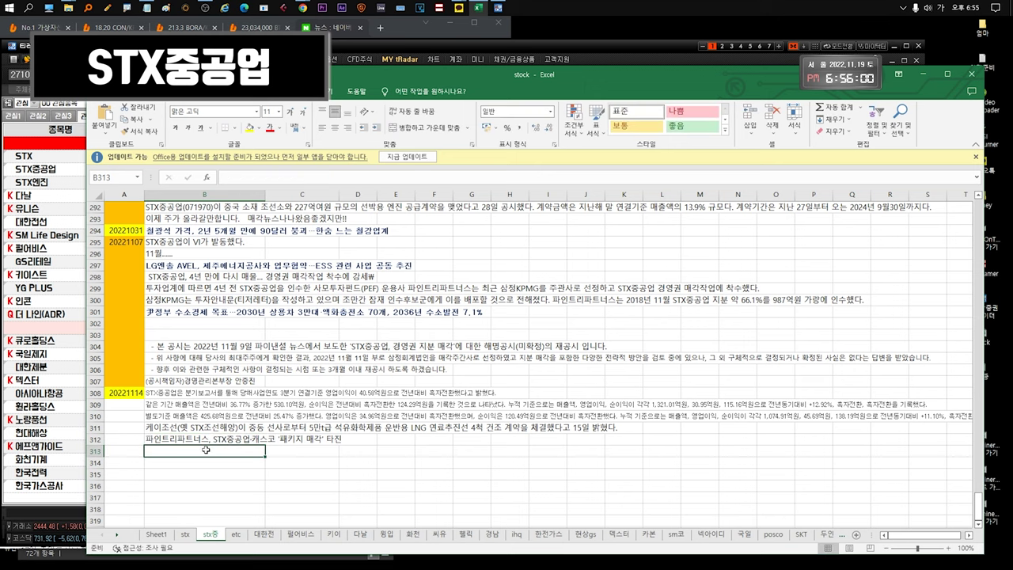
Step: Select the empty cell B313, switch to the trading program and open the STX중공업 price chart
{"action": "scroll", "coordinate": [225, 441], "scroll_direction": "down", "scroll_amount": 2}
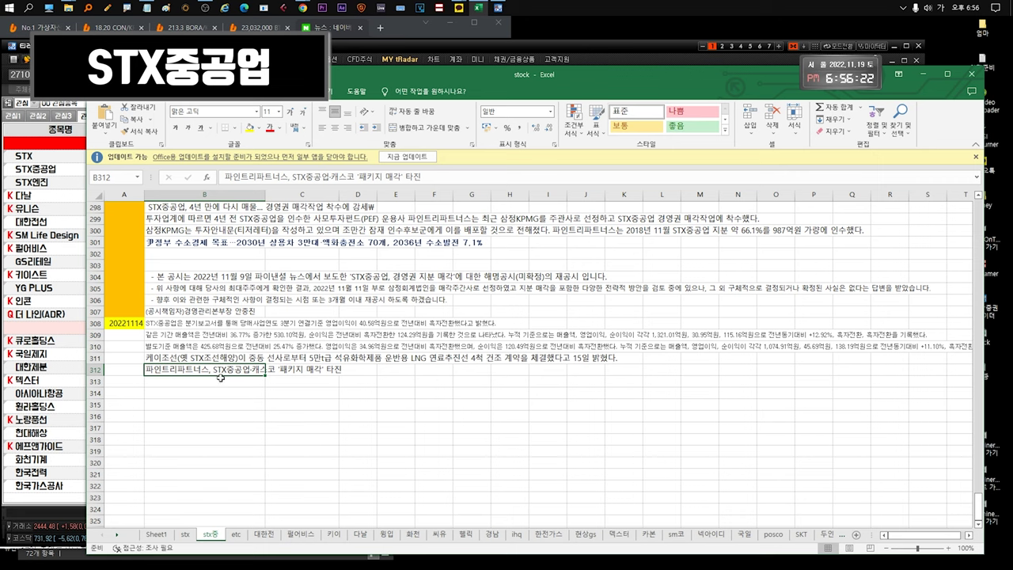
{"action": "left_click", "coordinate": [212, 380]}
{"action": "left_click", "coordinate": [54, 171]}
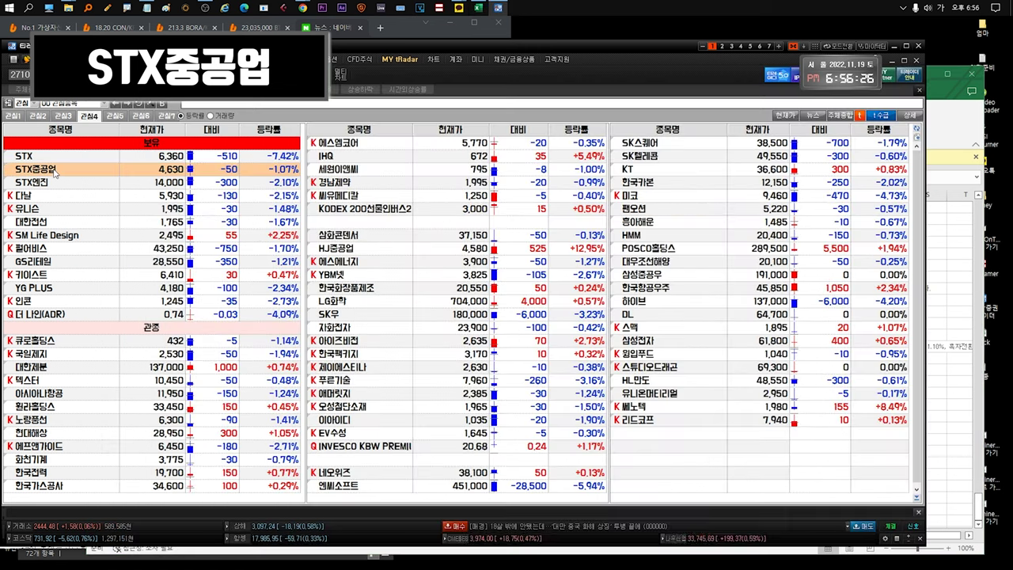
{"action": "double_click", "coordinate": [55, 170]}
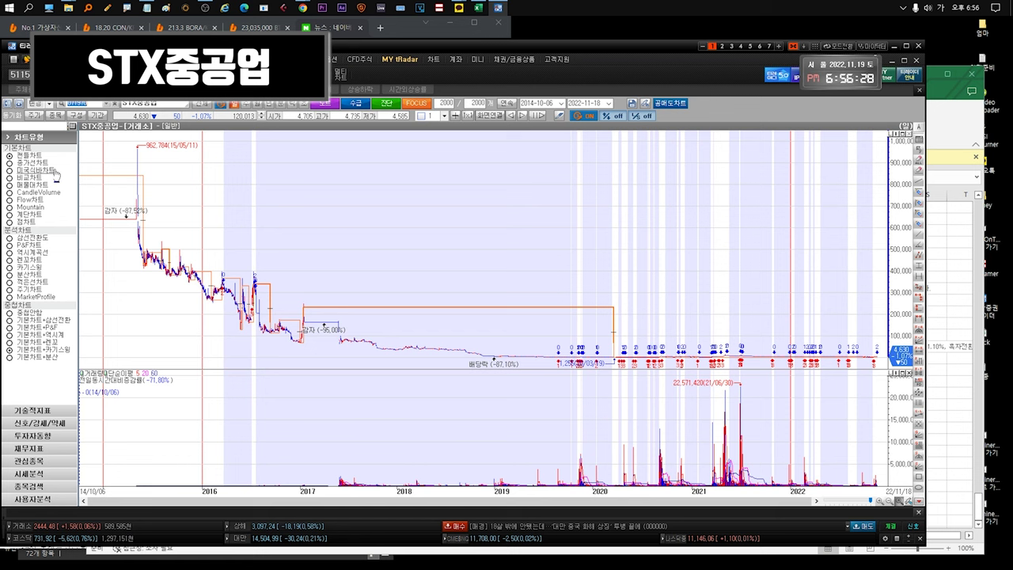
Step: Examine the STX중공업 daily chart from its multi-year history down to the most recent months
{"action": "scroll", "coordinate": [837, 213], "scroll_direction": "up", "scroll_amount": 3}
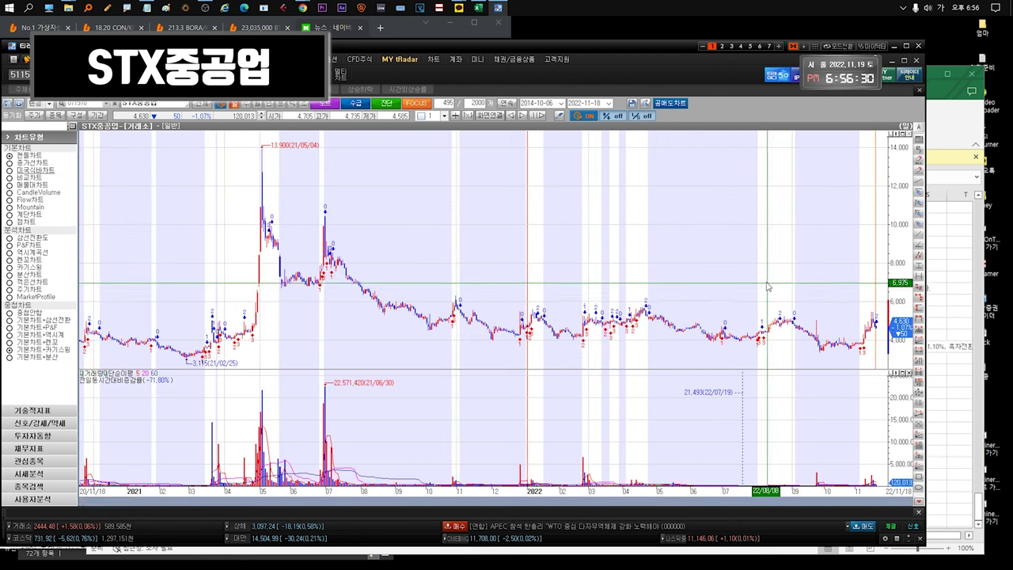
{"action": "scroll", "coordinate": [838, 212], "scroll_direction": "up", "scroll_amount": 3}
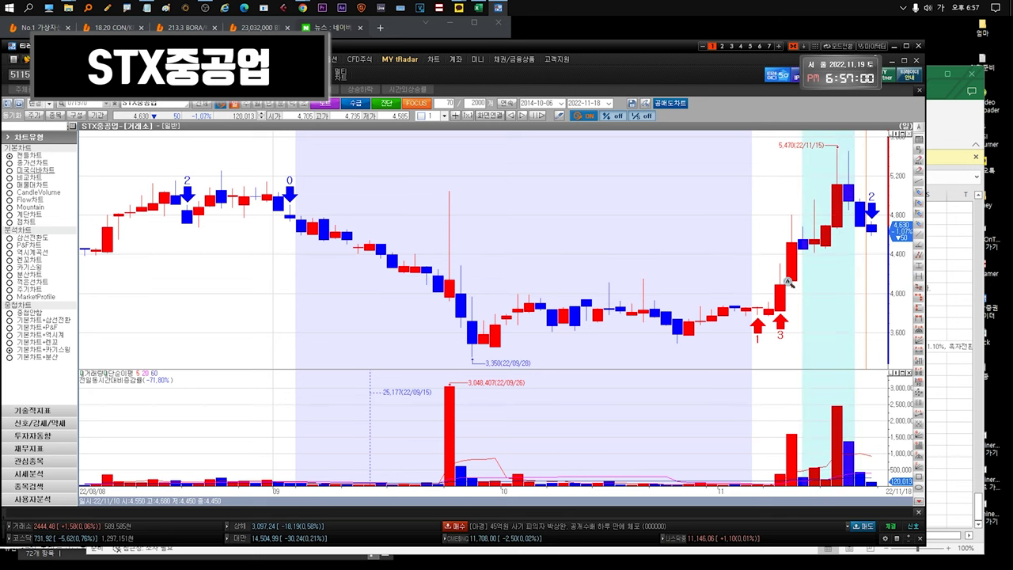
{"action": "scroll", "coordinate": [843, 282], "scroll_direction": "down", "scroll_amount": 5}
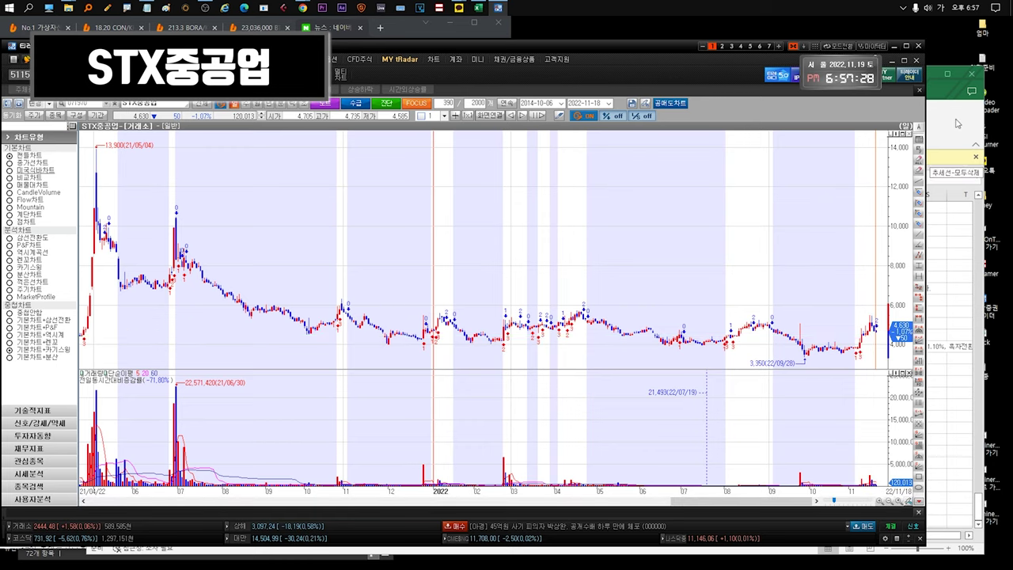
Step: Recheck the stx중 sheet in Excel, then return to the trading program and examine STX중공업's mid-November 2022 candles against its longer price history
{"action": "left_click", "coordinate": [936, 142]}
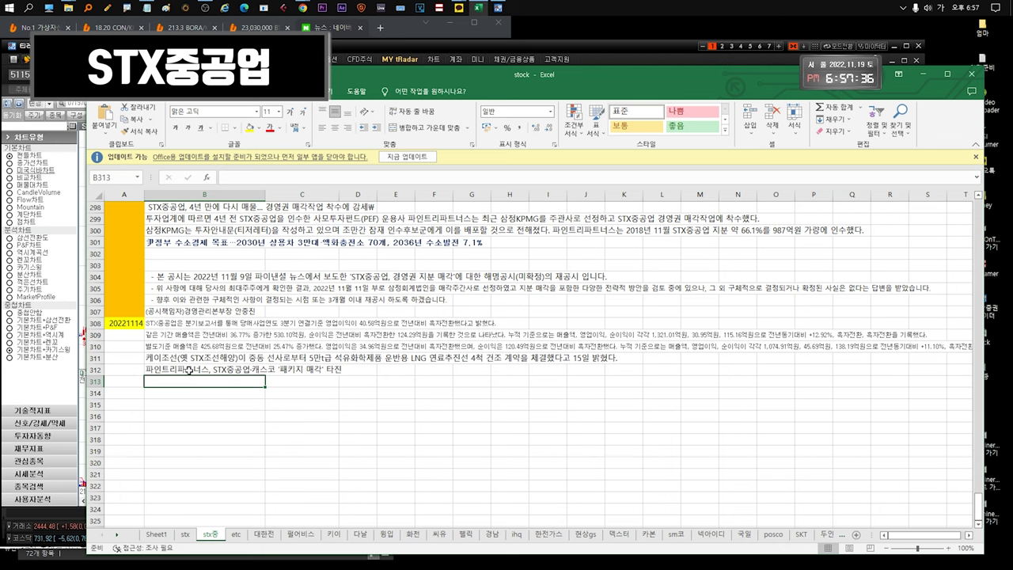
{"action": "key", "text": "alt+Tab"}
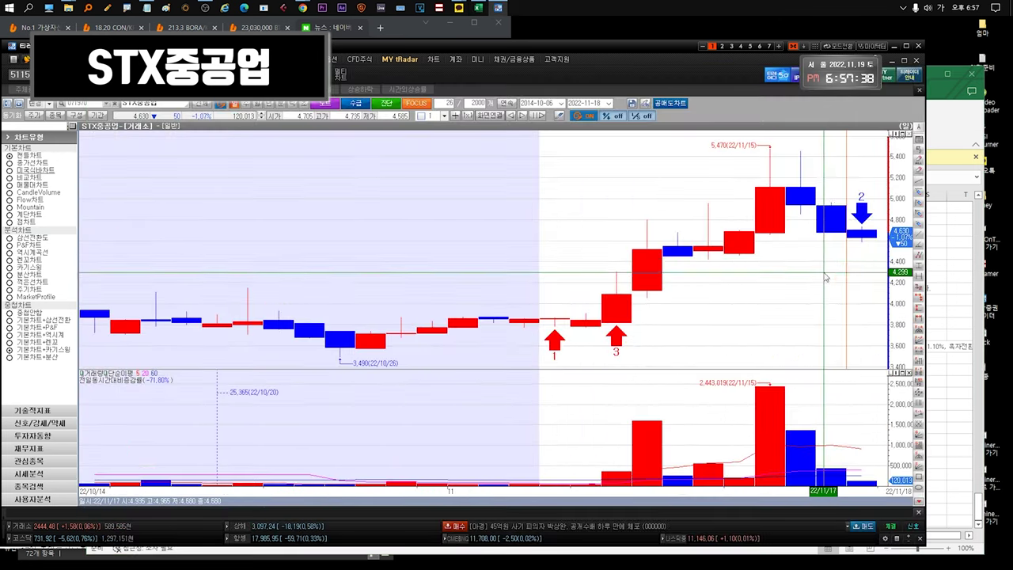
{"action": "mouse_move", "coordinate": [780, 216]}
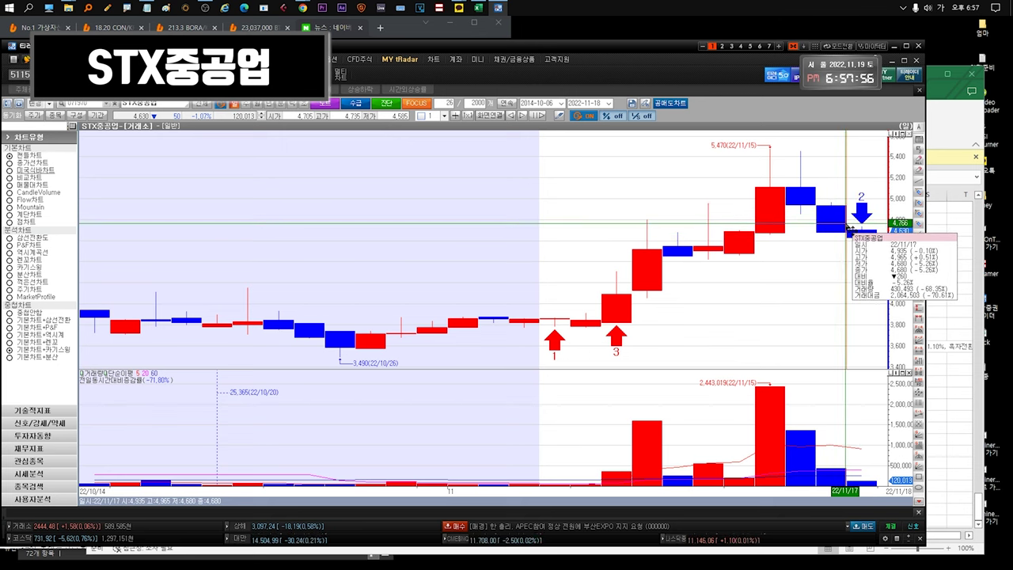
{"action": "scroll", "coordinate": [379, 402], "scroll_direction": "down", "scroll_amount": 5}
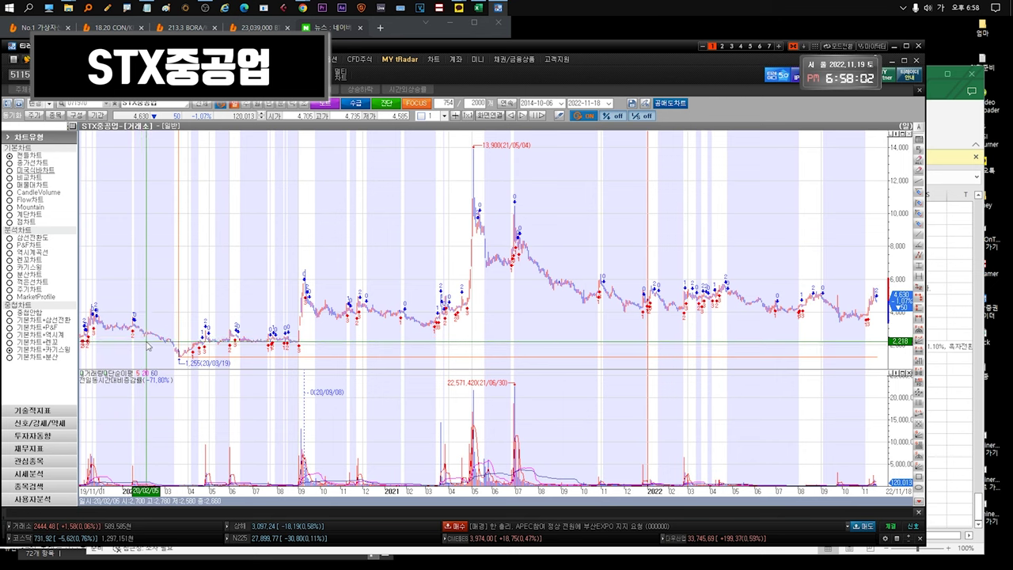
{"action": "scroll", "coordinate": [155, 345], "scroll_direction": "up", "scroll_amount": 3}
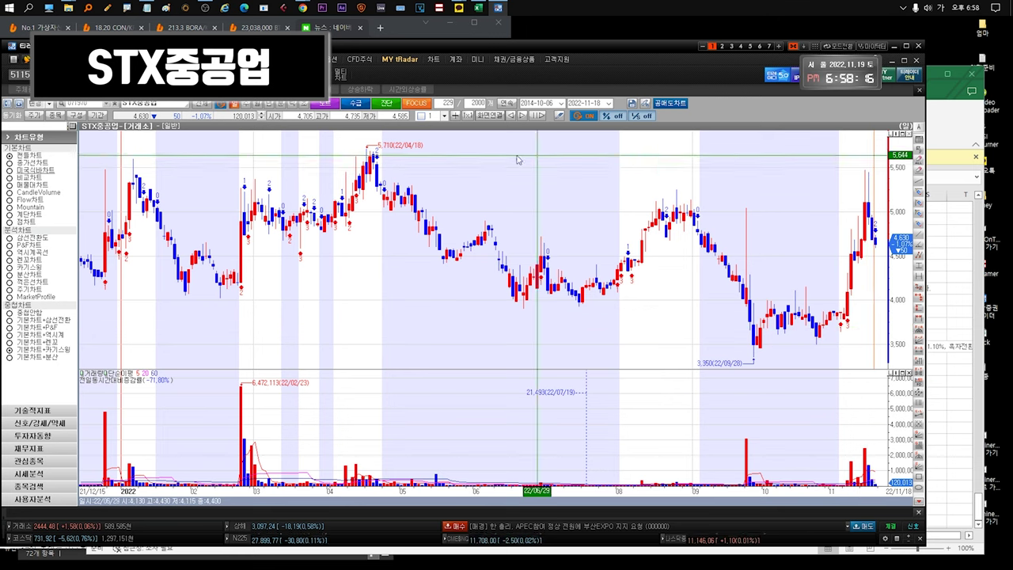
{"action": "mouse_move", "coordinate": [870, 176]}
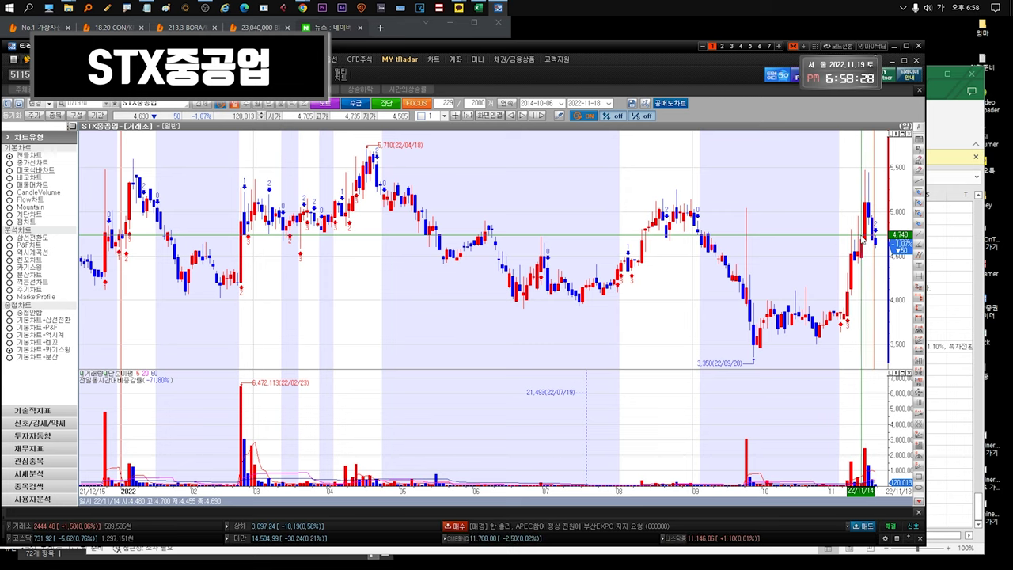
{"action": "mouse_move", "coordinate": [811, 308]}
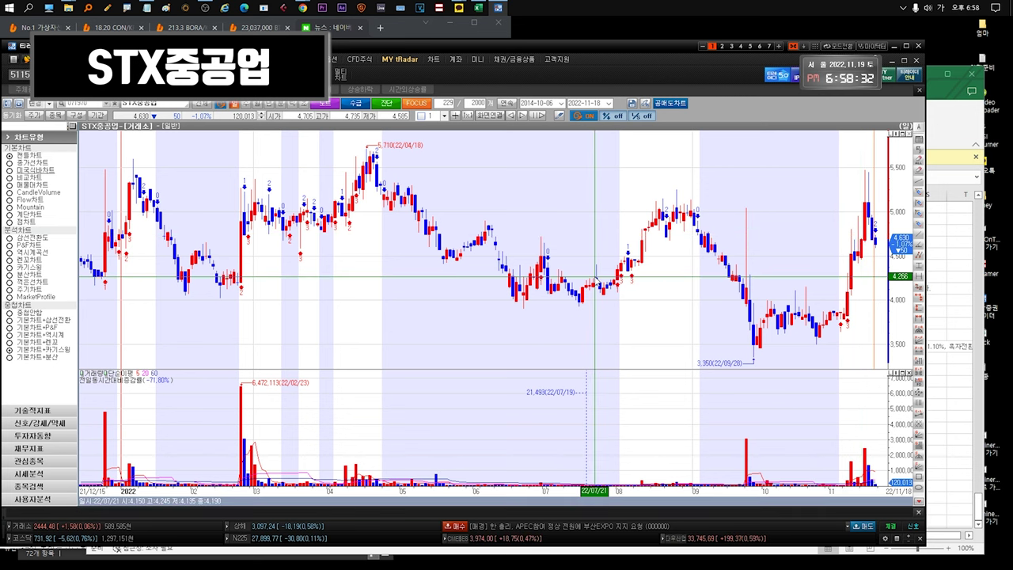
Step: Return to the watchlist, open the 다날 price chart and examine its daily candles over recent weeks and months
{"action": "key", "text": "Escape"}
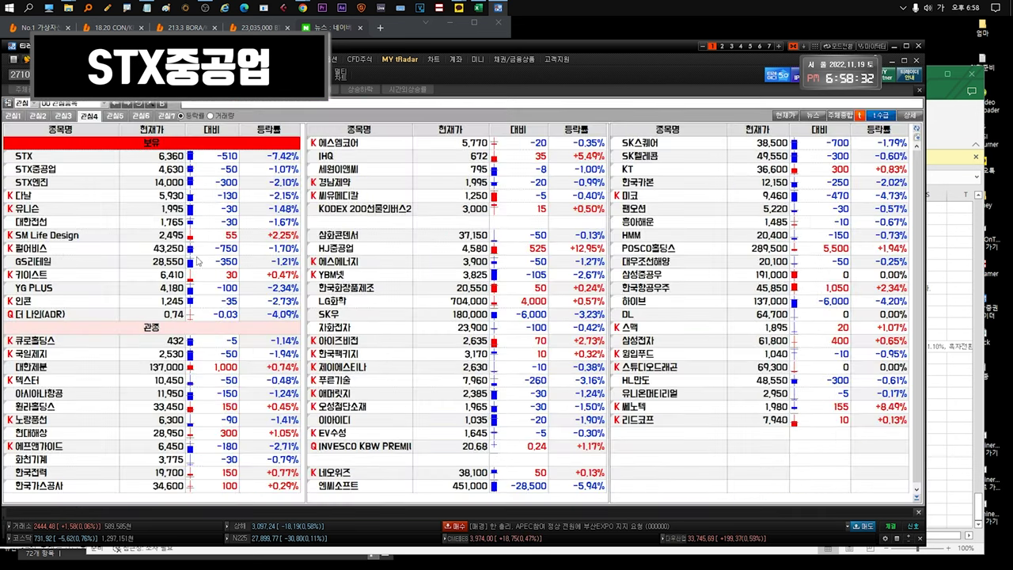
{"action": "left_click", "coordinate": [90, 184]}
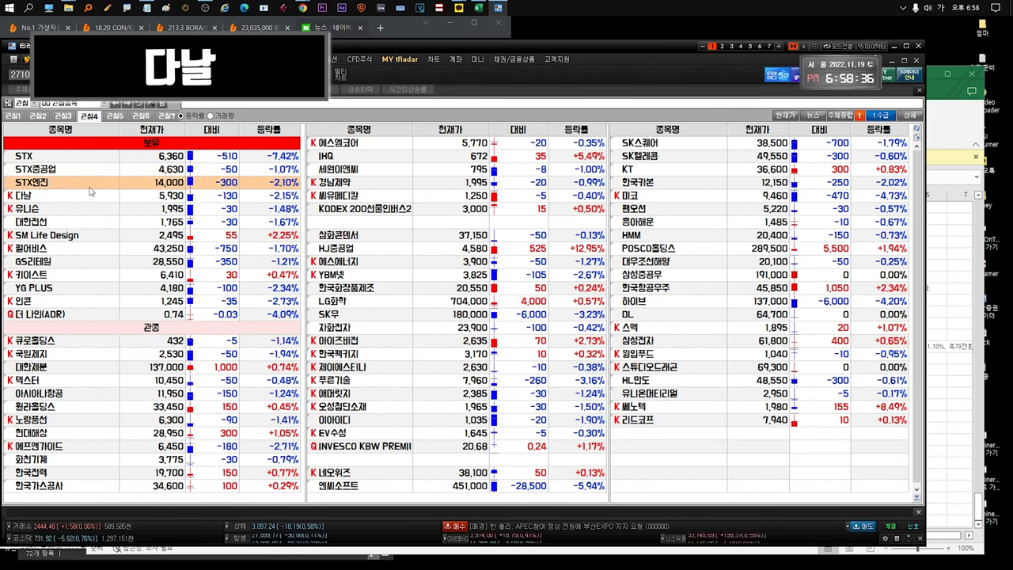
{"action": "left_click", "coordinate": [89, 195]}
{"action": "key", "text": "Return"}
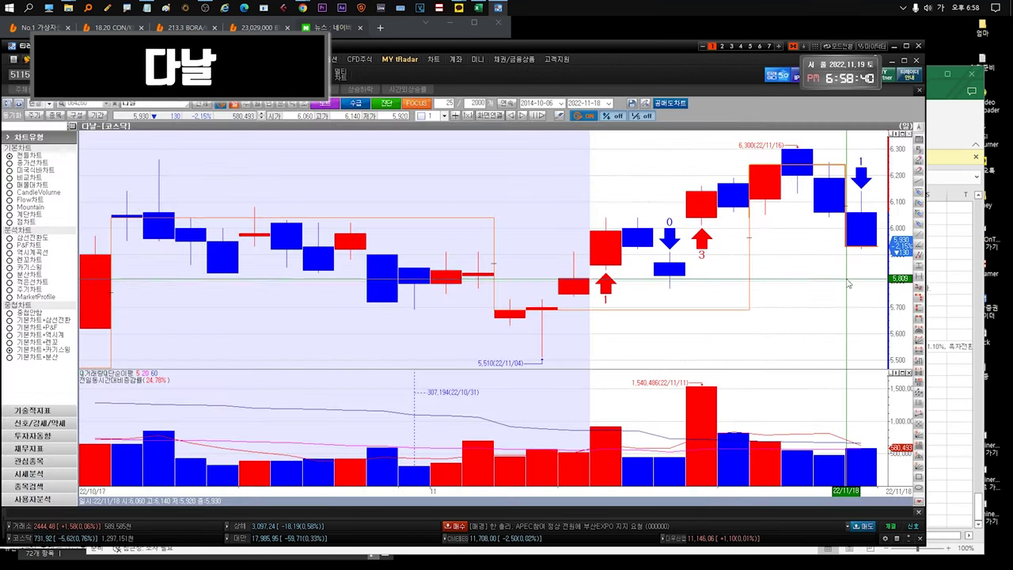
{"action": "scroll", "coordinate": [750, 262], "scroll_direction": "up", "scroll_amount": 5}
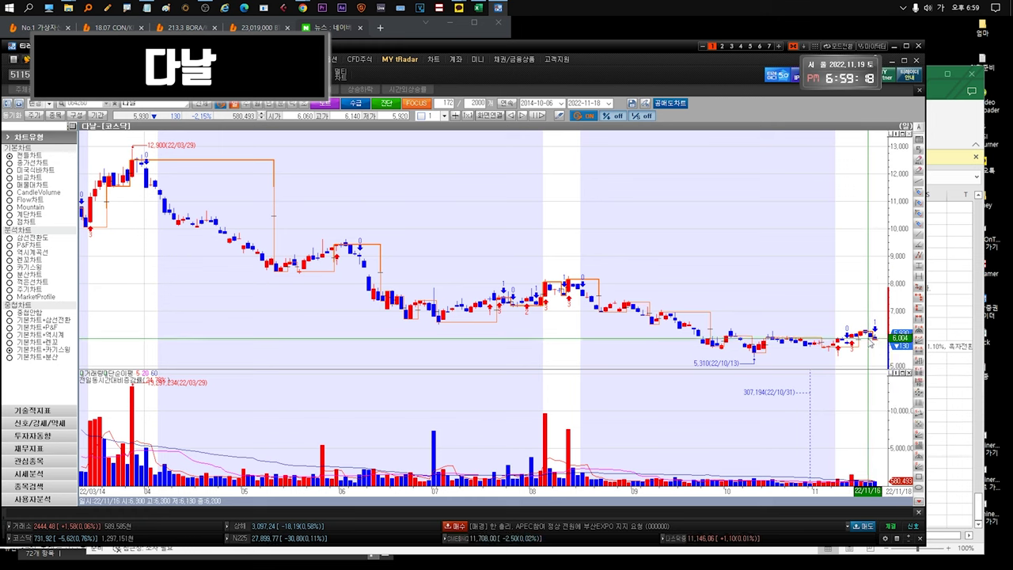
Step: Go back to the watchlist, open the 유니슨 price chart and examine its daily candles from September 2021 to November 2022
{"action": "key", "text": "ctrl+Tab"}
{"action": "left_click", "coordinate": [45, 206]}
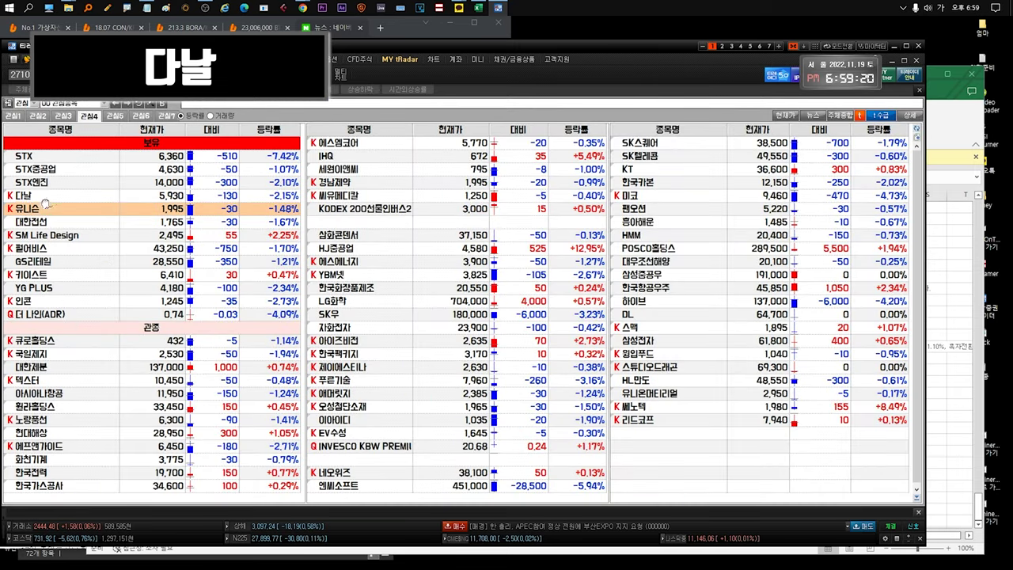
{"action": "double_click", "coordinate": [44, 205]}
{"action": "double_click", "coordinate": [143, 209]}
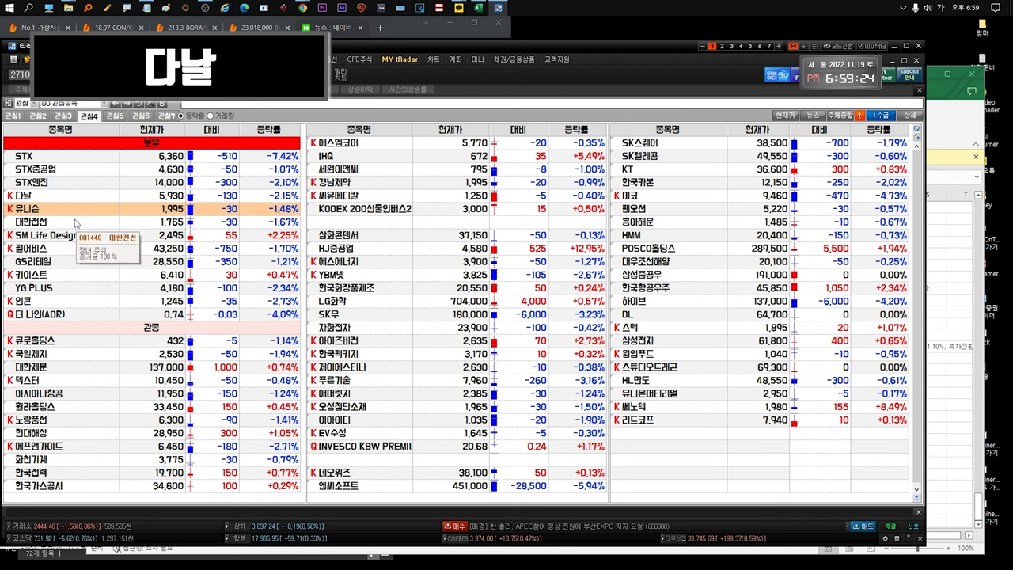
{"action": "key", "text": "Return"}
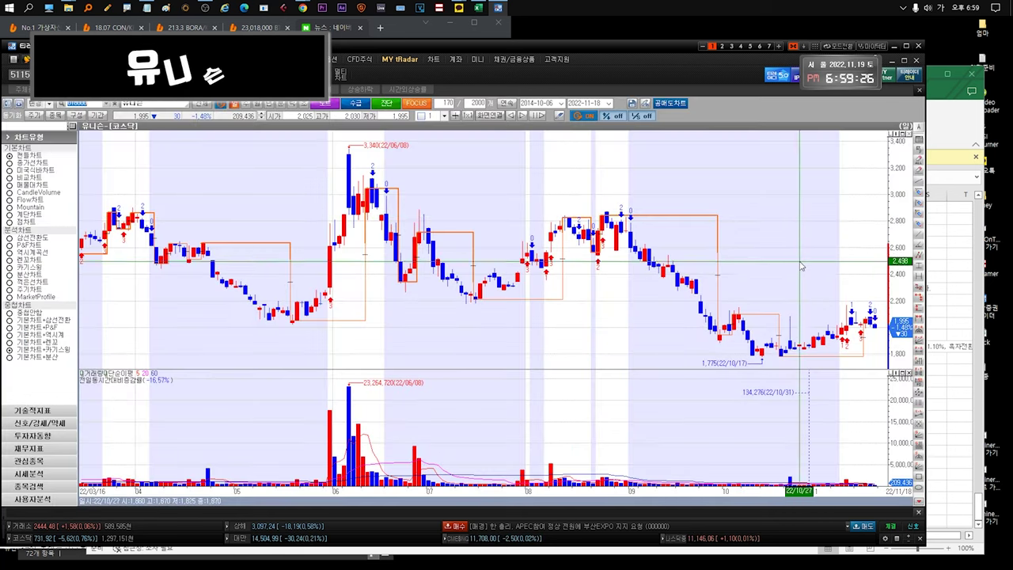
{"action": "left_click_drag", "start_coordinate": [846, 258], "coordinate": [744, 256]}
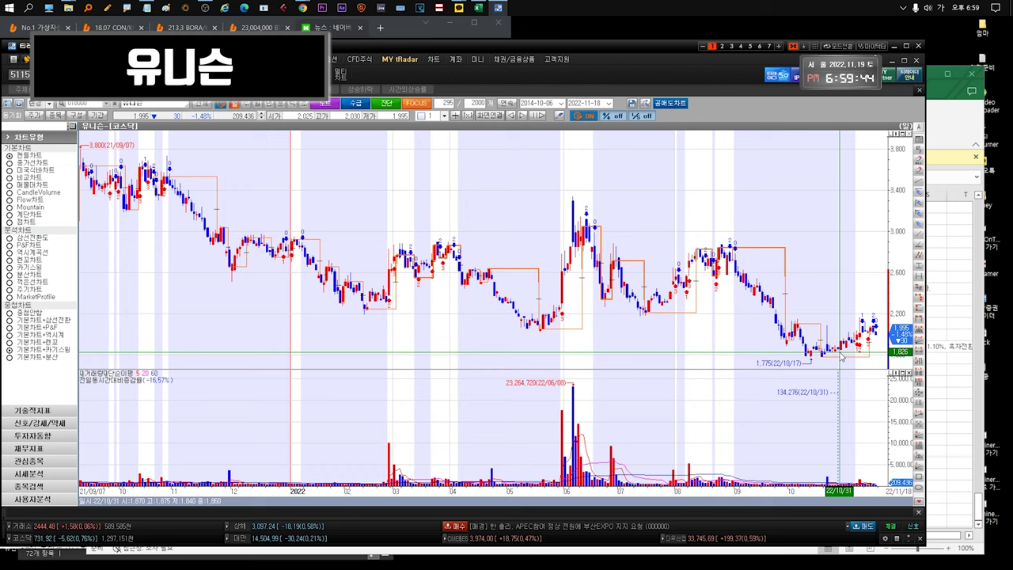
{"action": "mouse_move", "coordinate": [859, 352]}
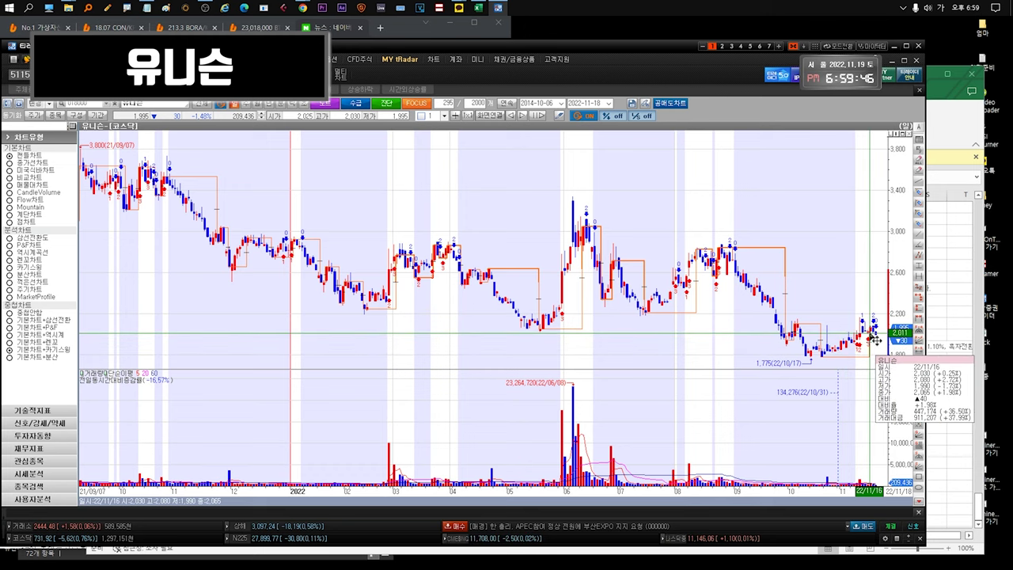